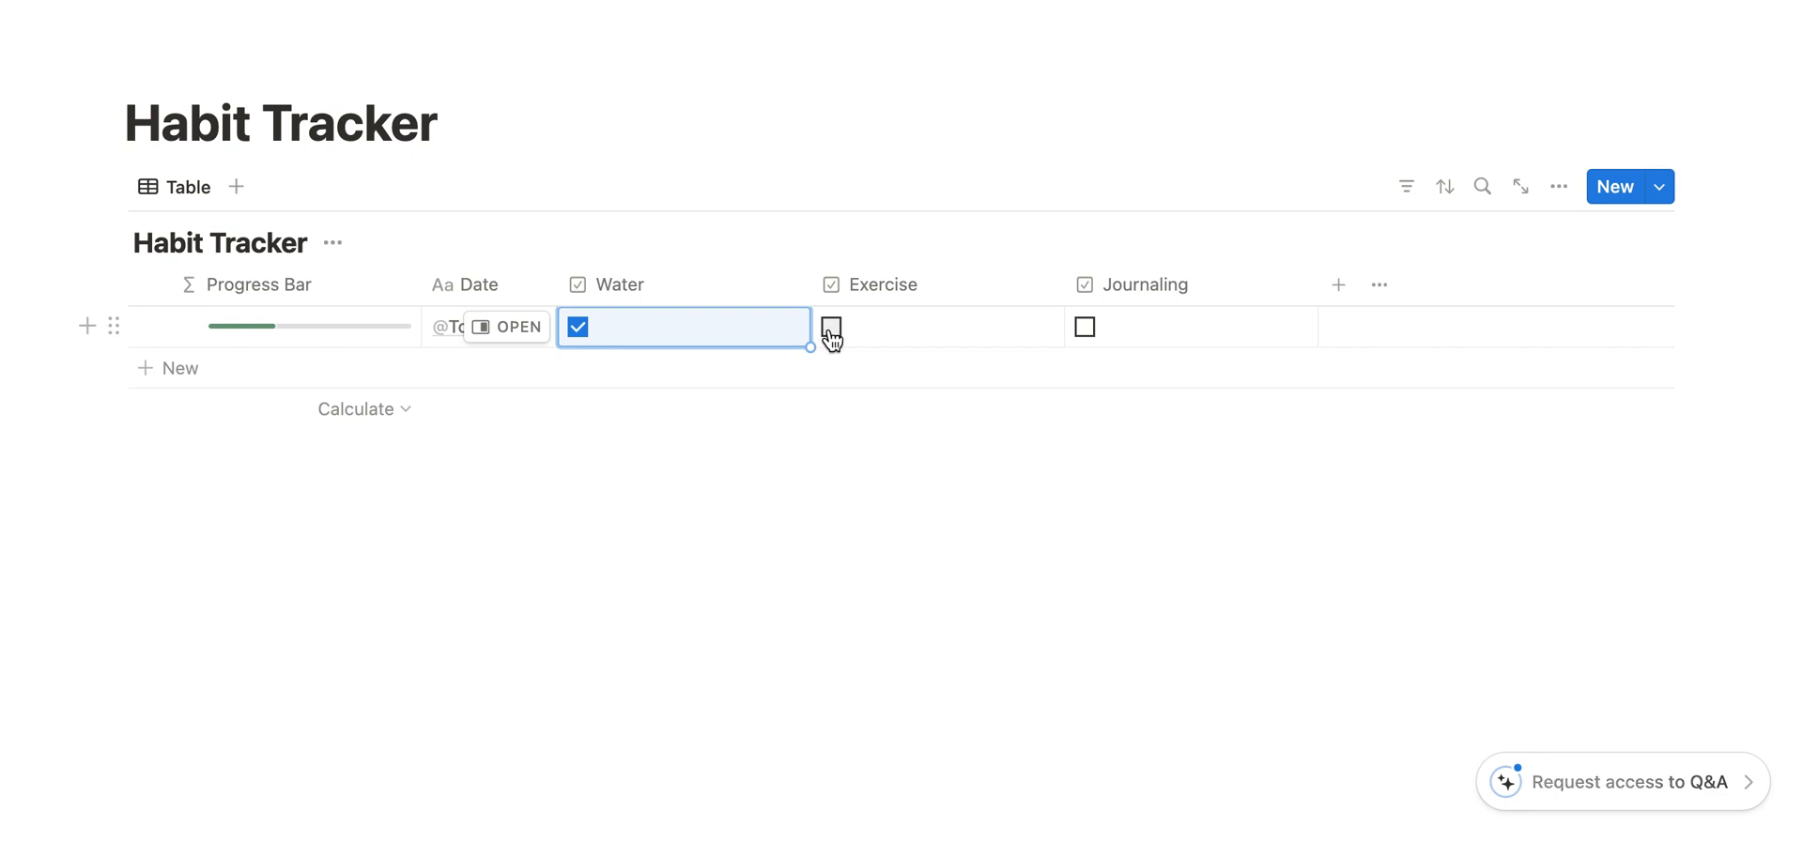
{"action": "left_click", "coordinate": [1086, 329]}
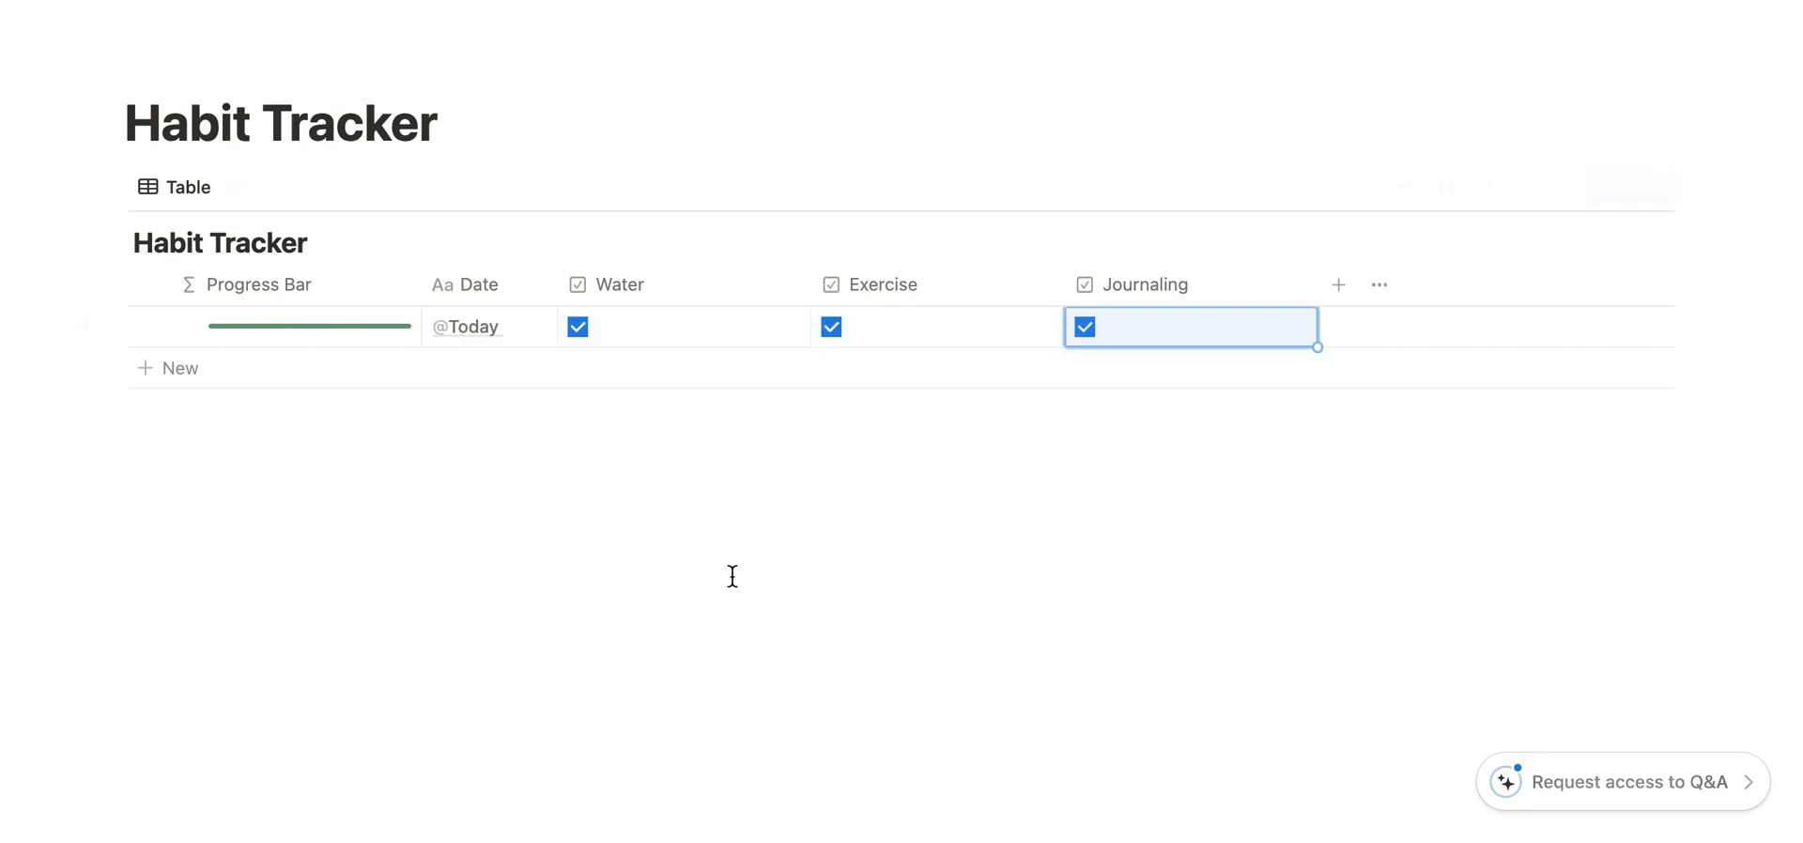
{"action": "left_click", "coordinate": [578, 327]}
{"action": "left_click", "coordinate": [578, 327]}
- Delete the existing Habit Tracker database from the page and start on the empty line below the page title
{"action": "left_click", "coordinate": [117, 183]}
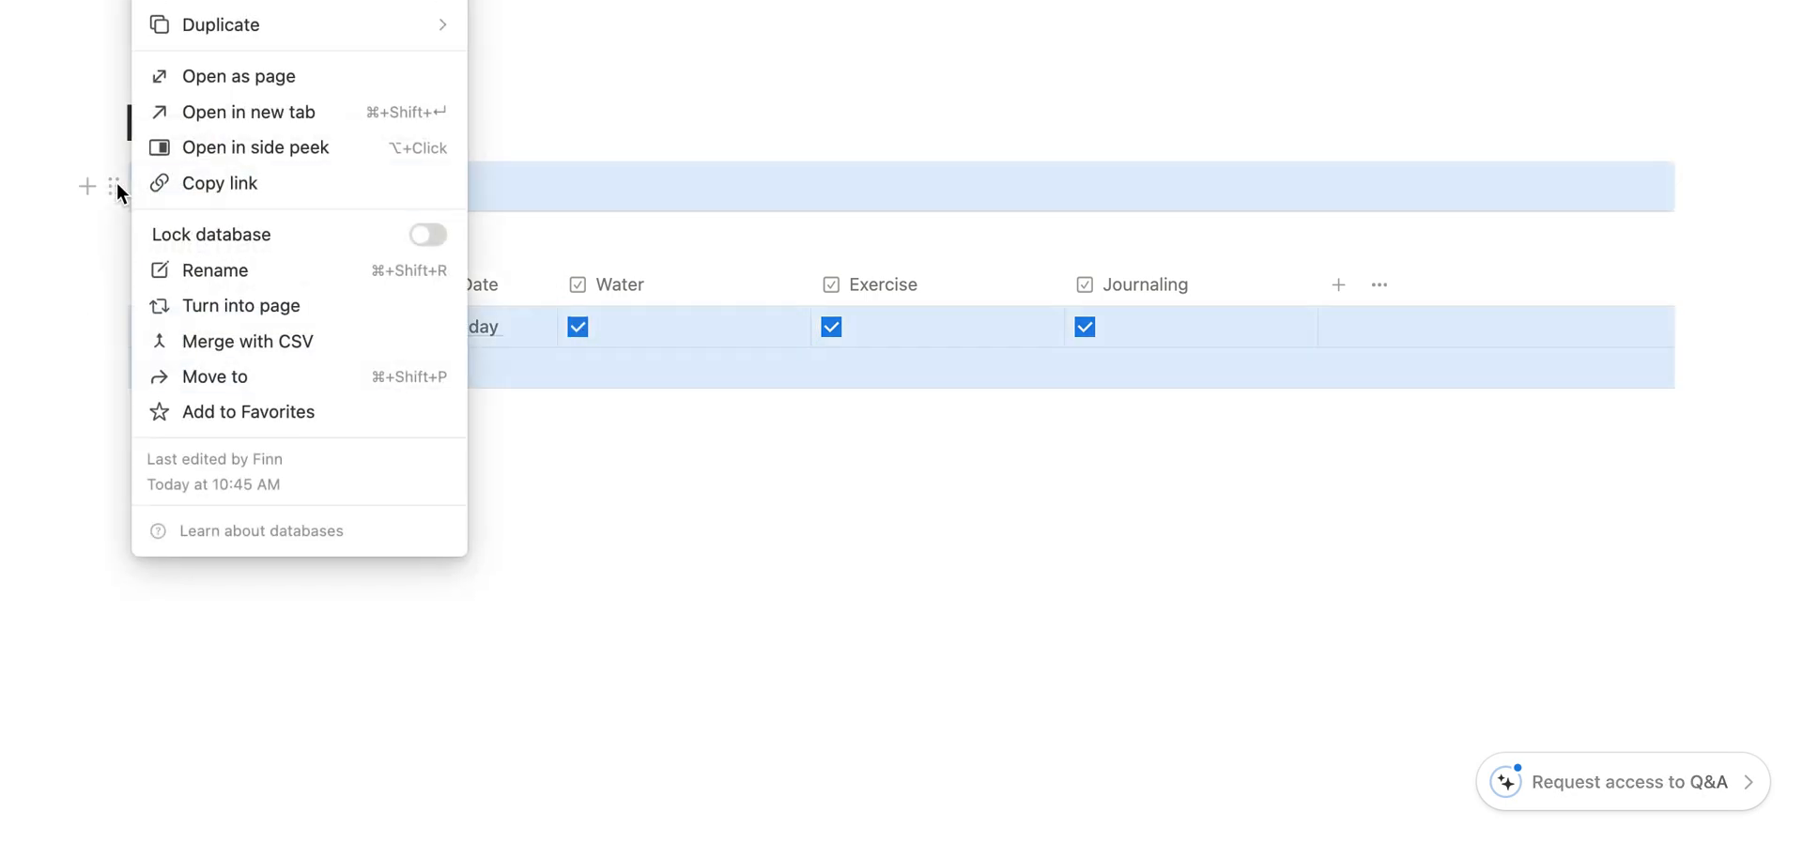
{"action": "key", "text": "Delete"}
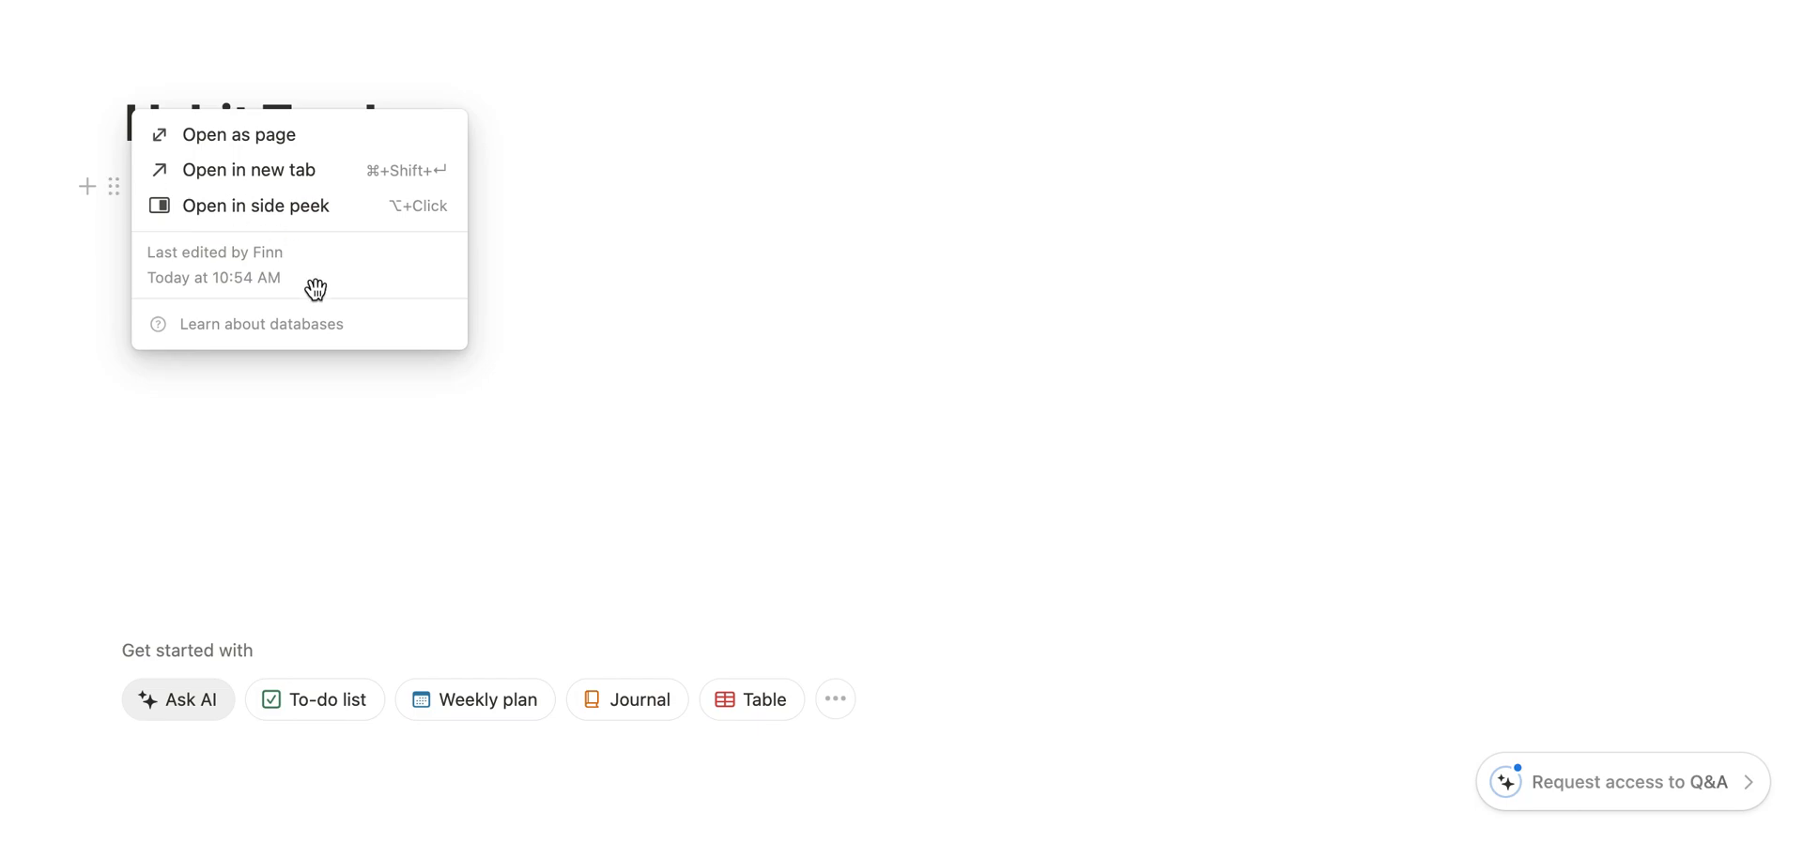
{"action": "left_click", "coordinate": [171, 195]}
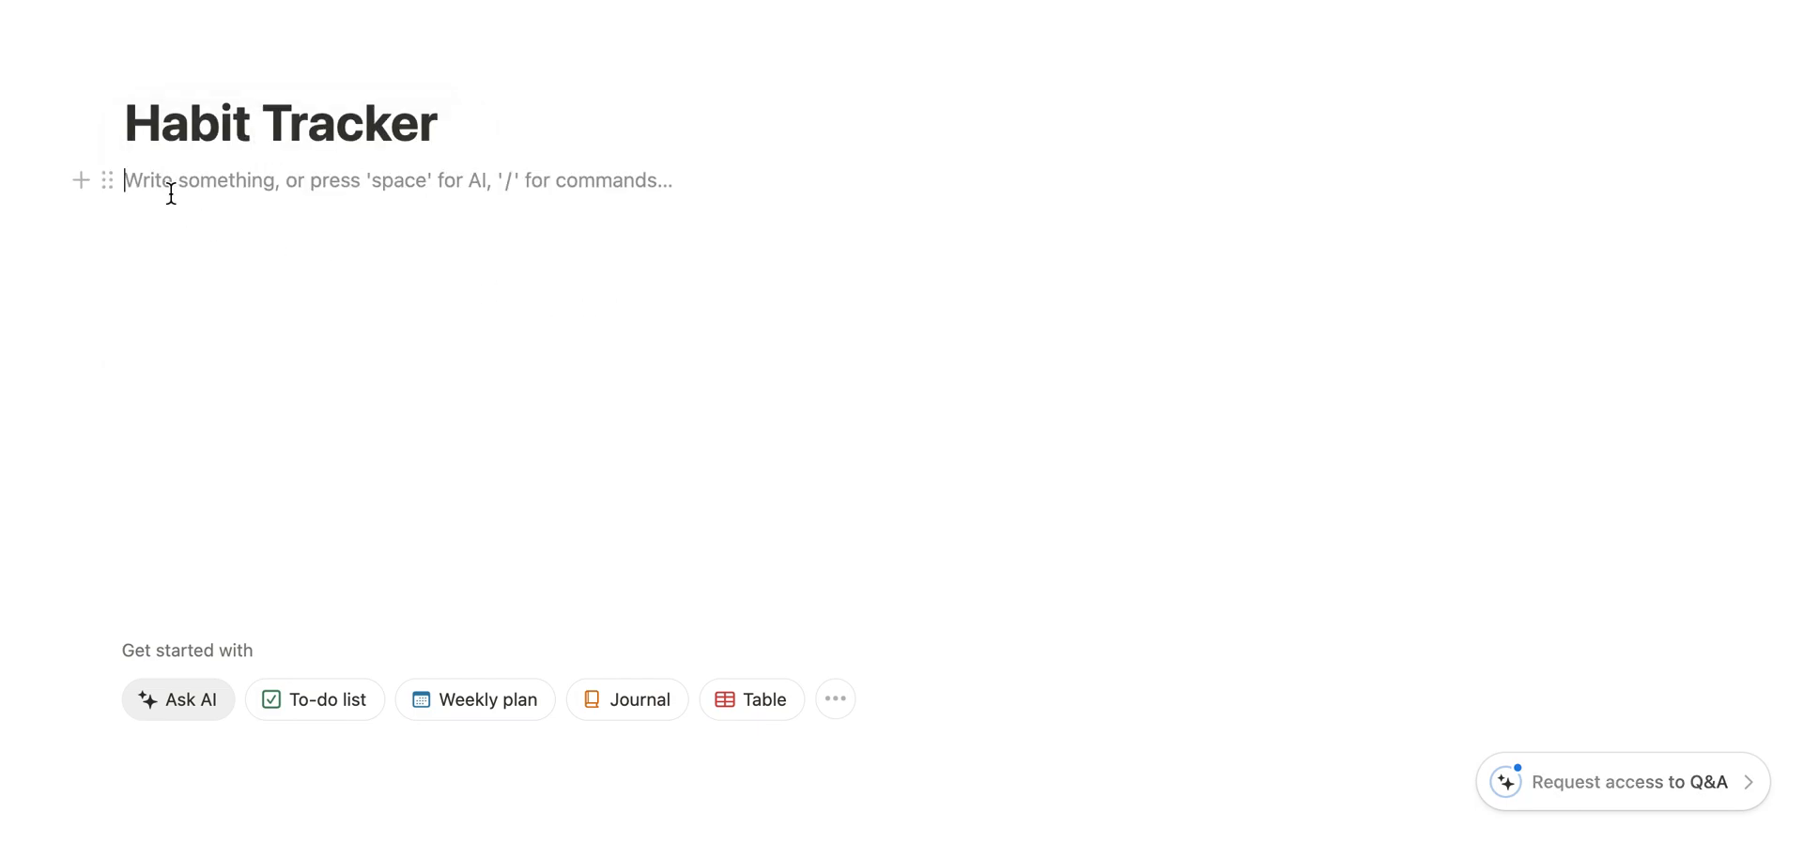
- Insert a new inline database under the page title and name it Habit Tracker
{"action": "type", "text": "/"}
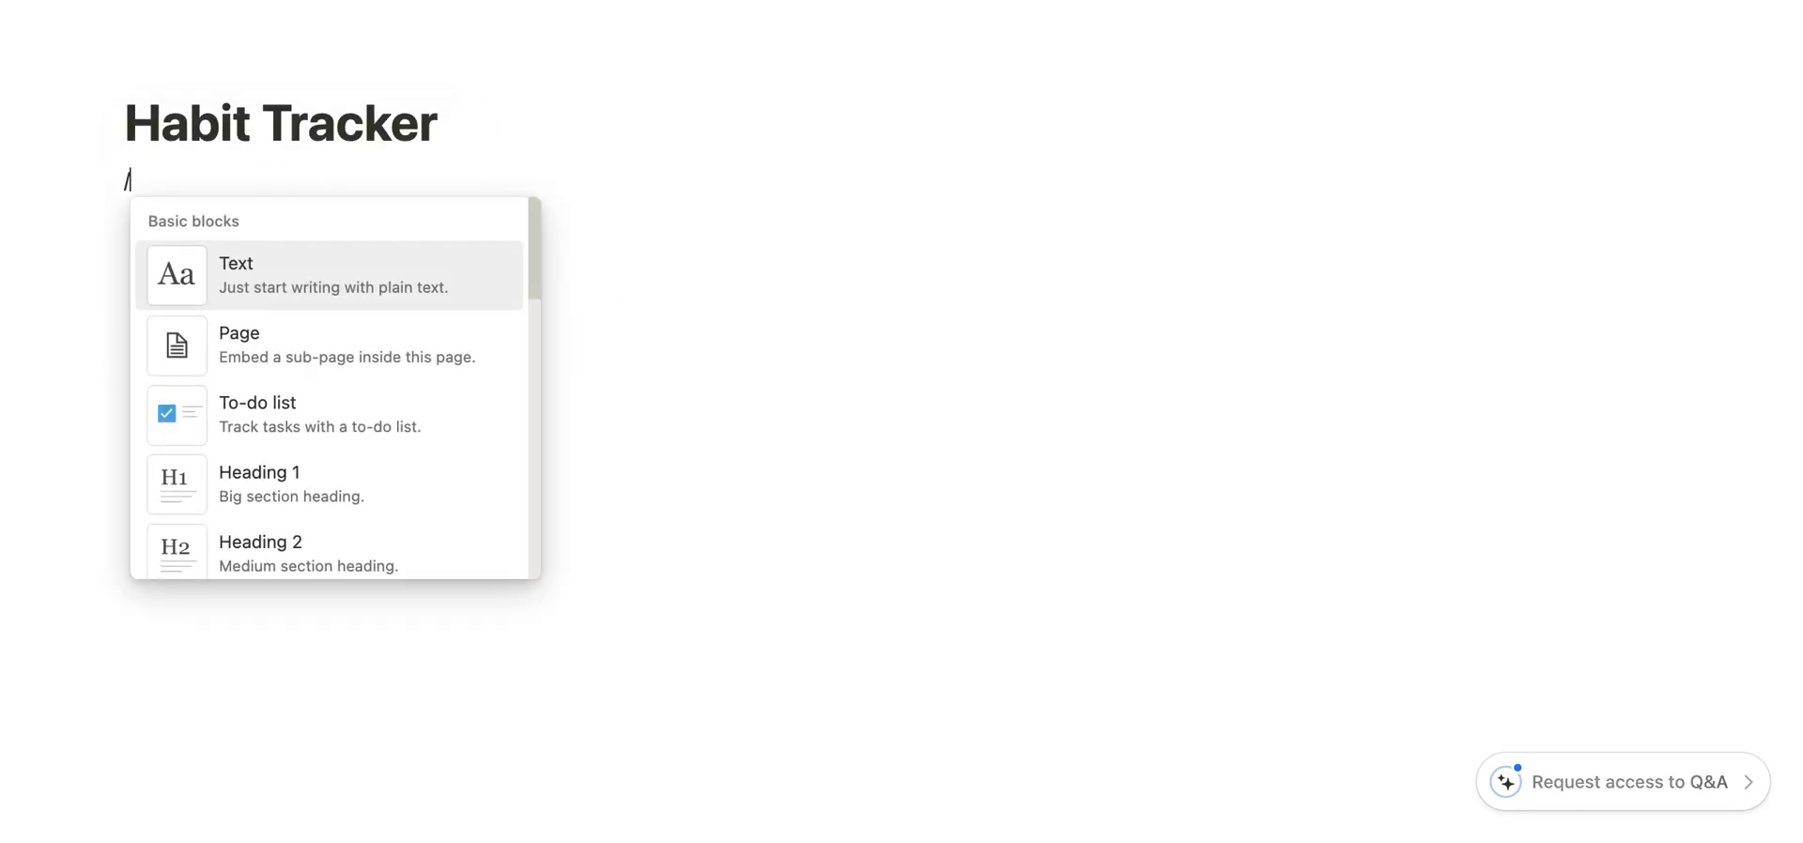
{"action": "type", "text": "da"}
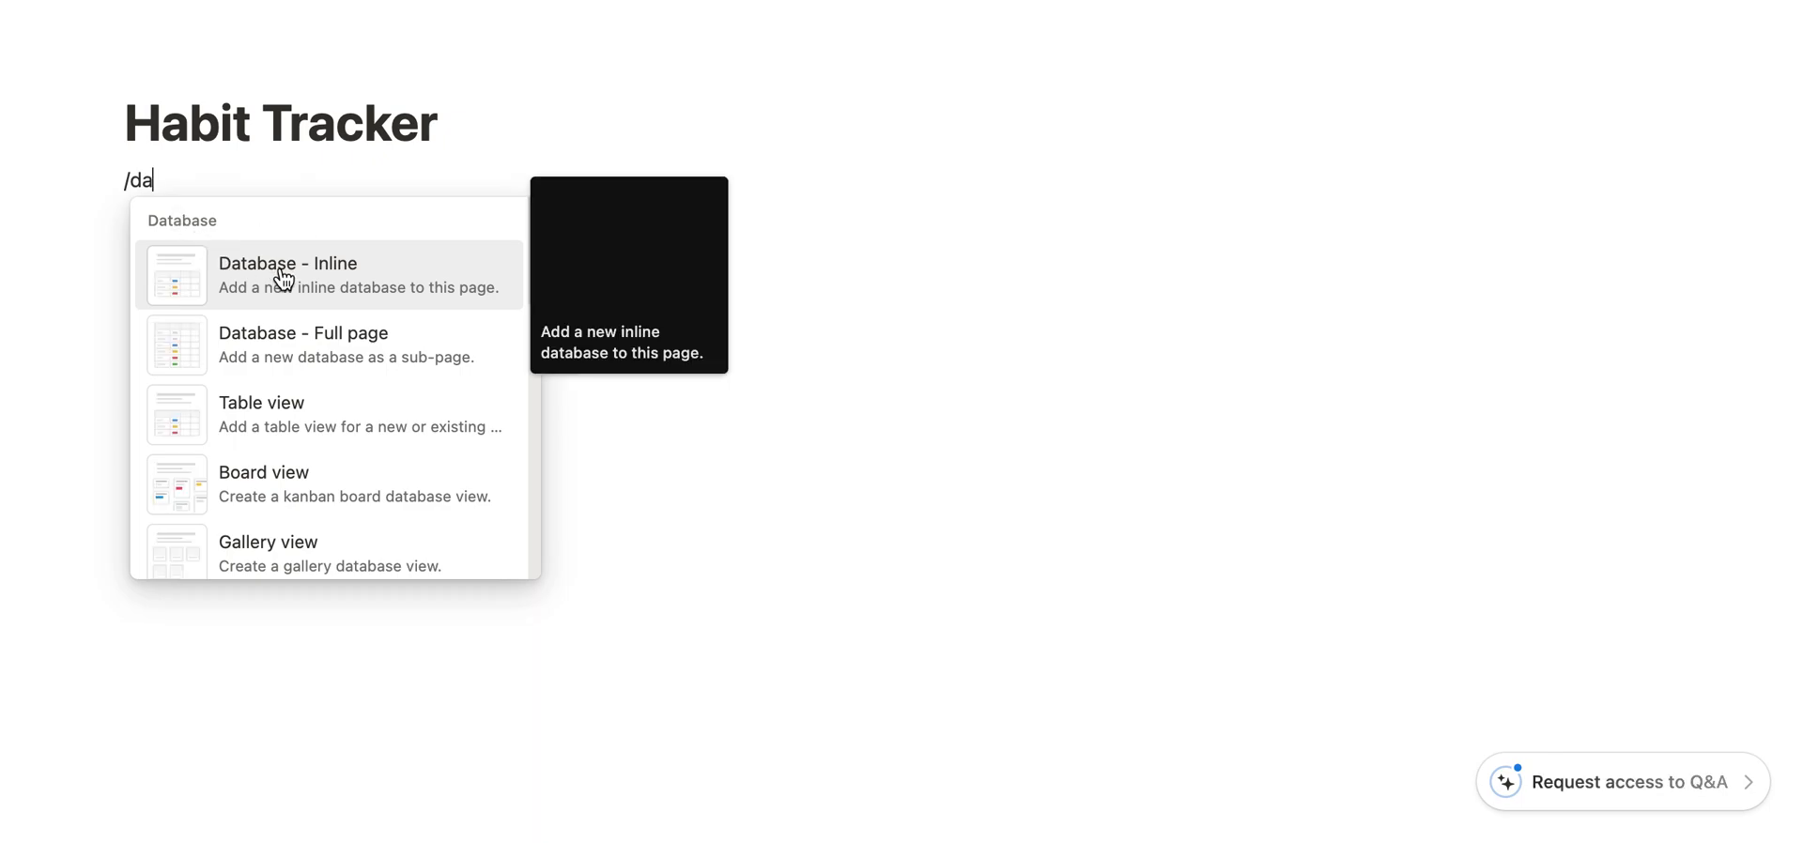
{"action": "key", "text": "Return"}
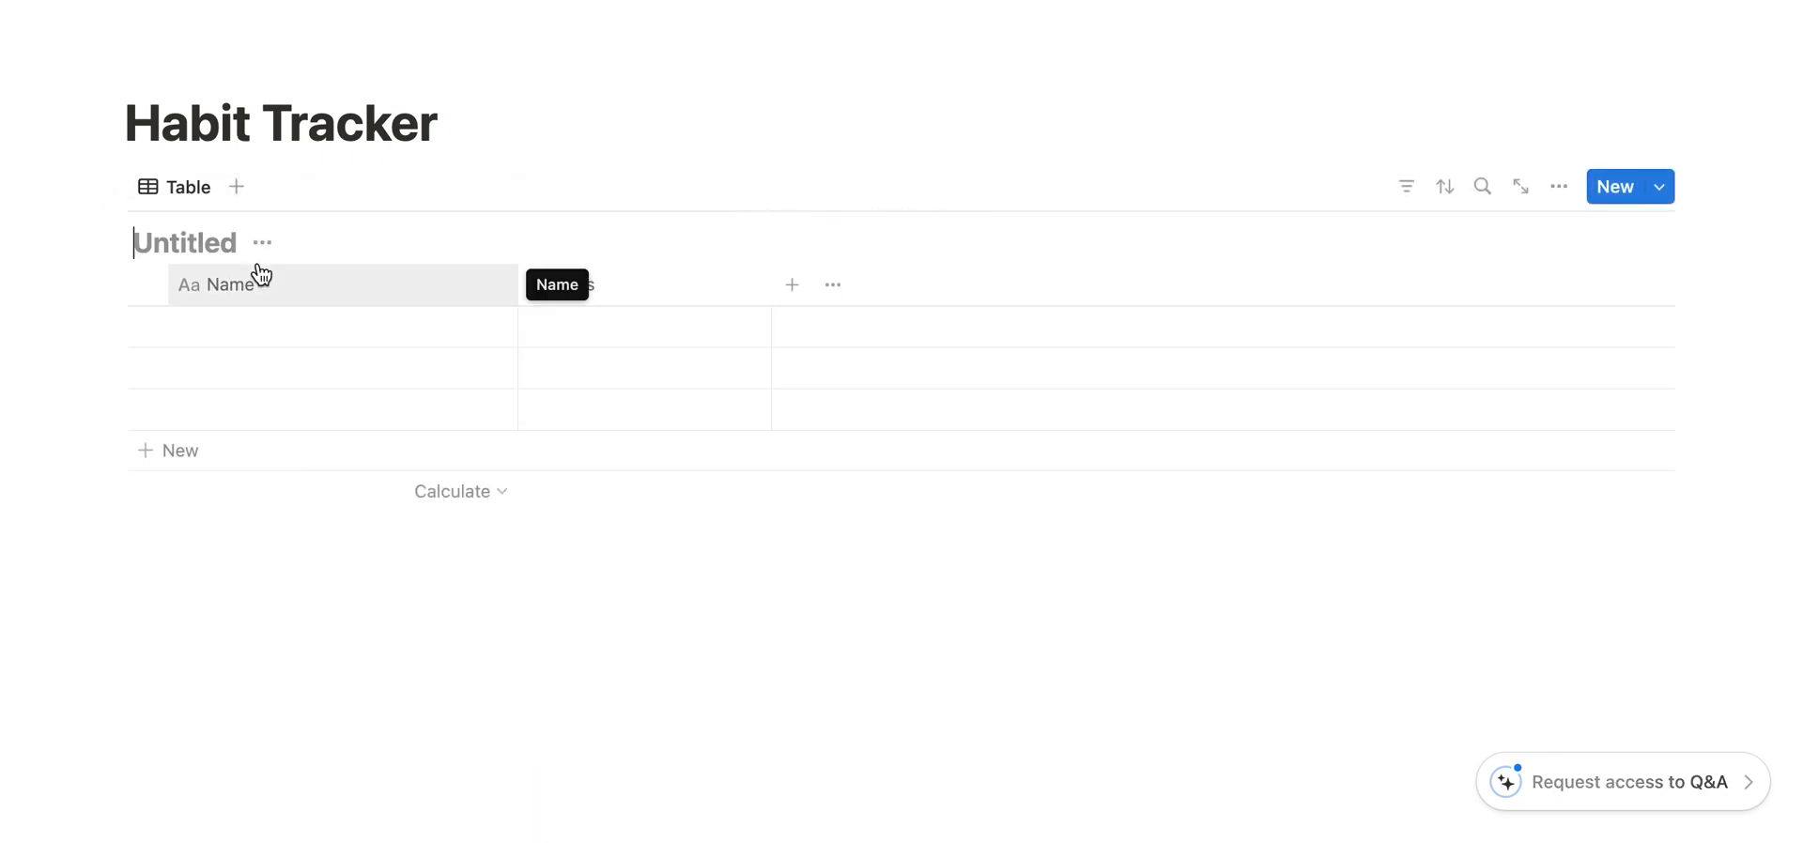
{"action": "type", "text": "Habit Tracker"}
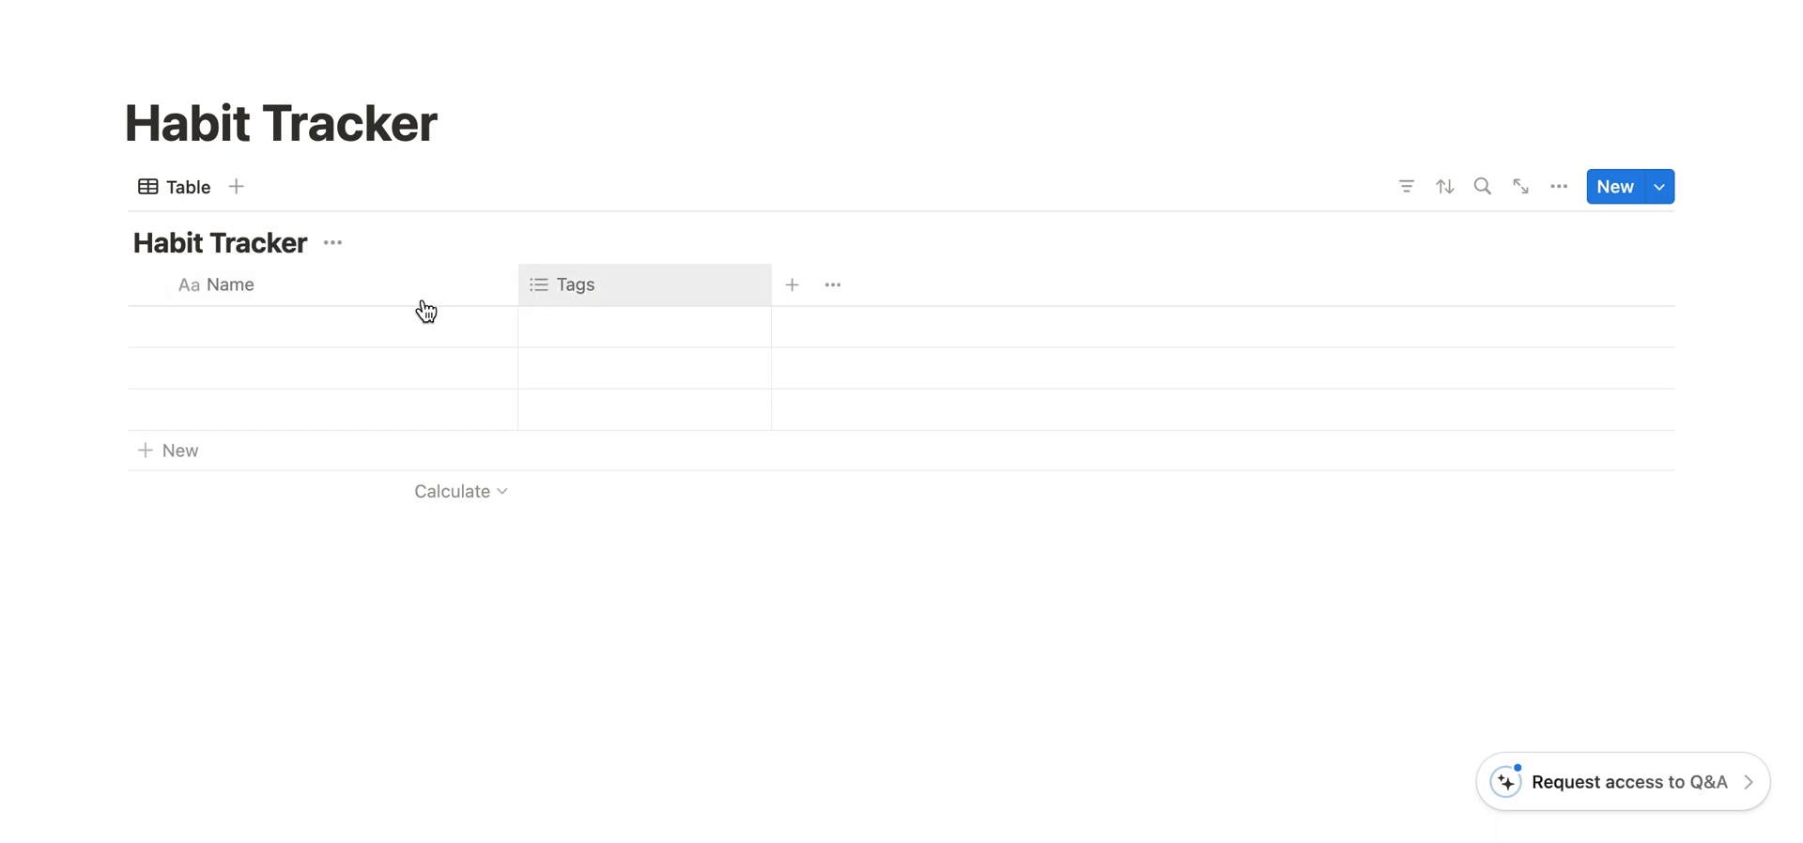
- Rename the database's Name column as Date
{"action": "left_click", "coordinate": [338, 292]}
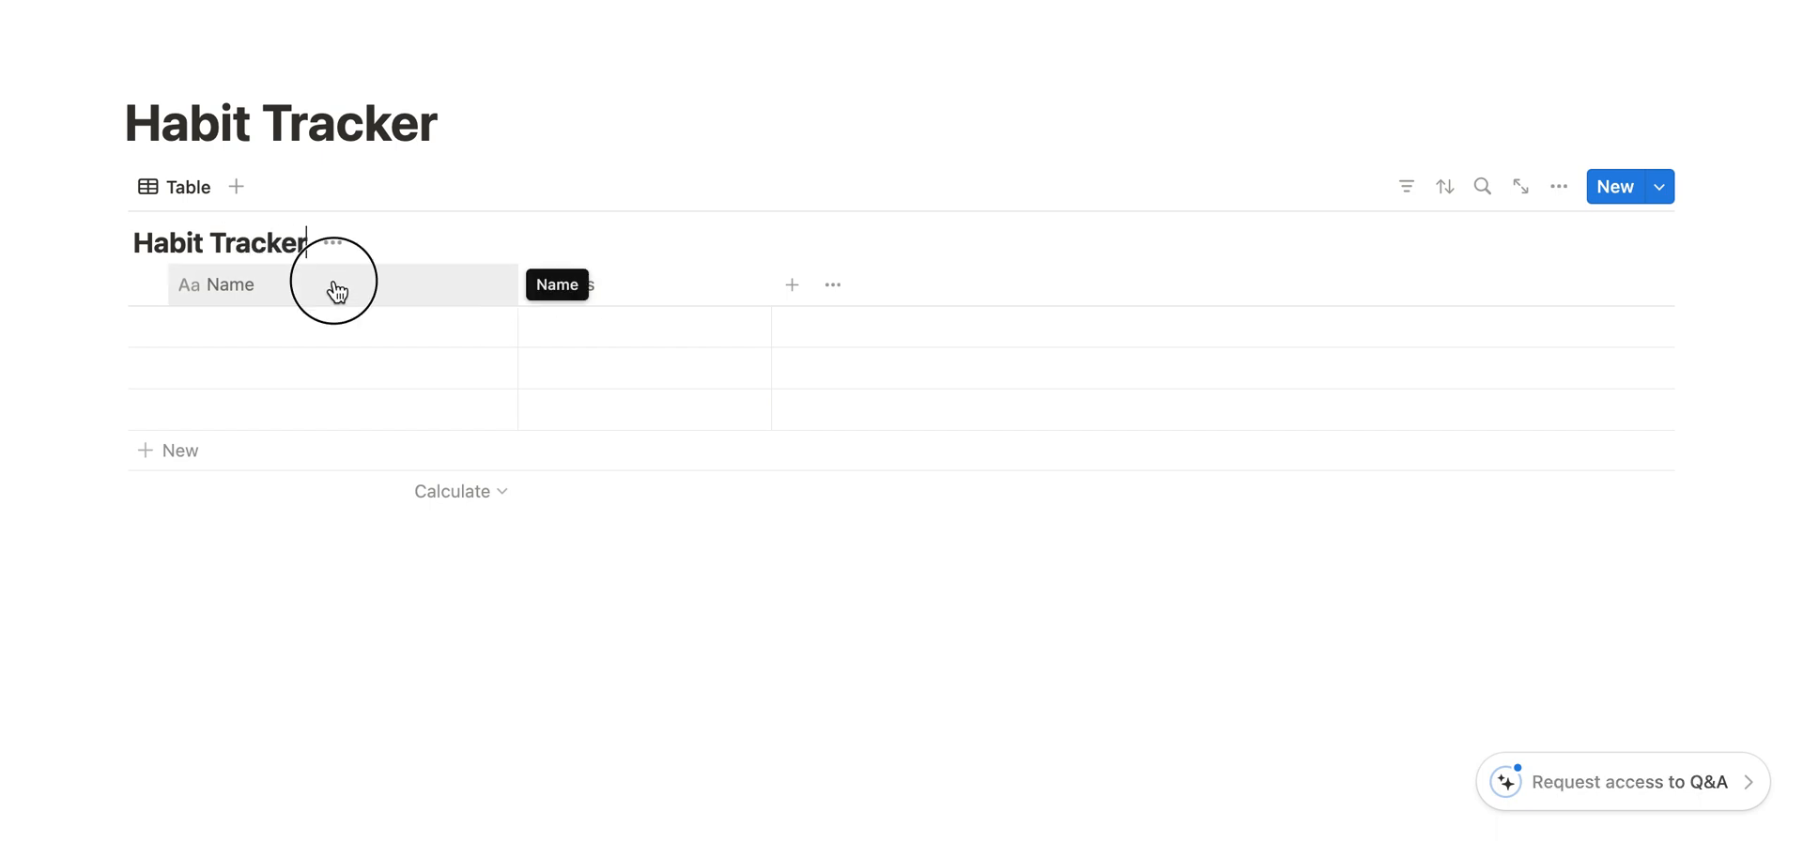
{"action": "type", "text": "Dat"}
{"action": "key", "text": "Return"}
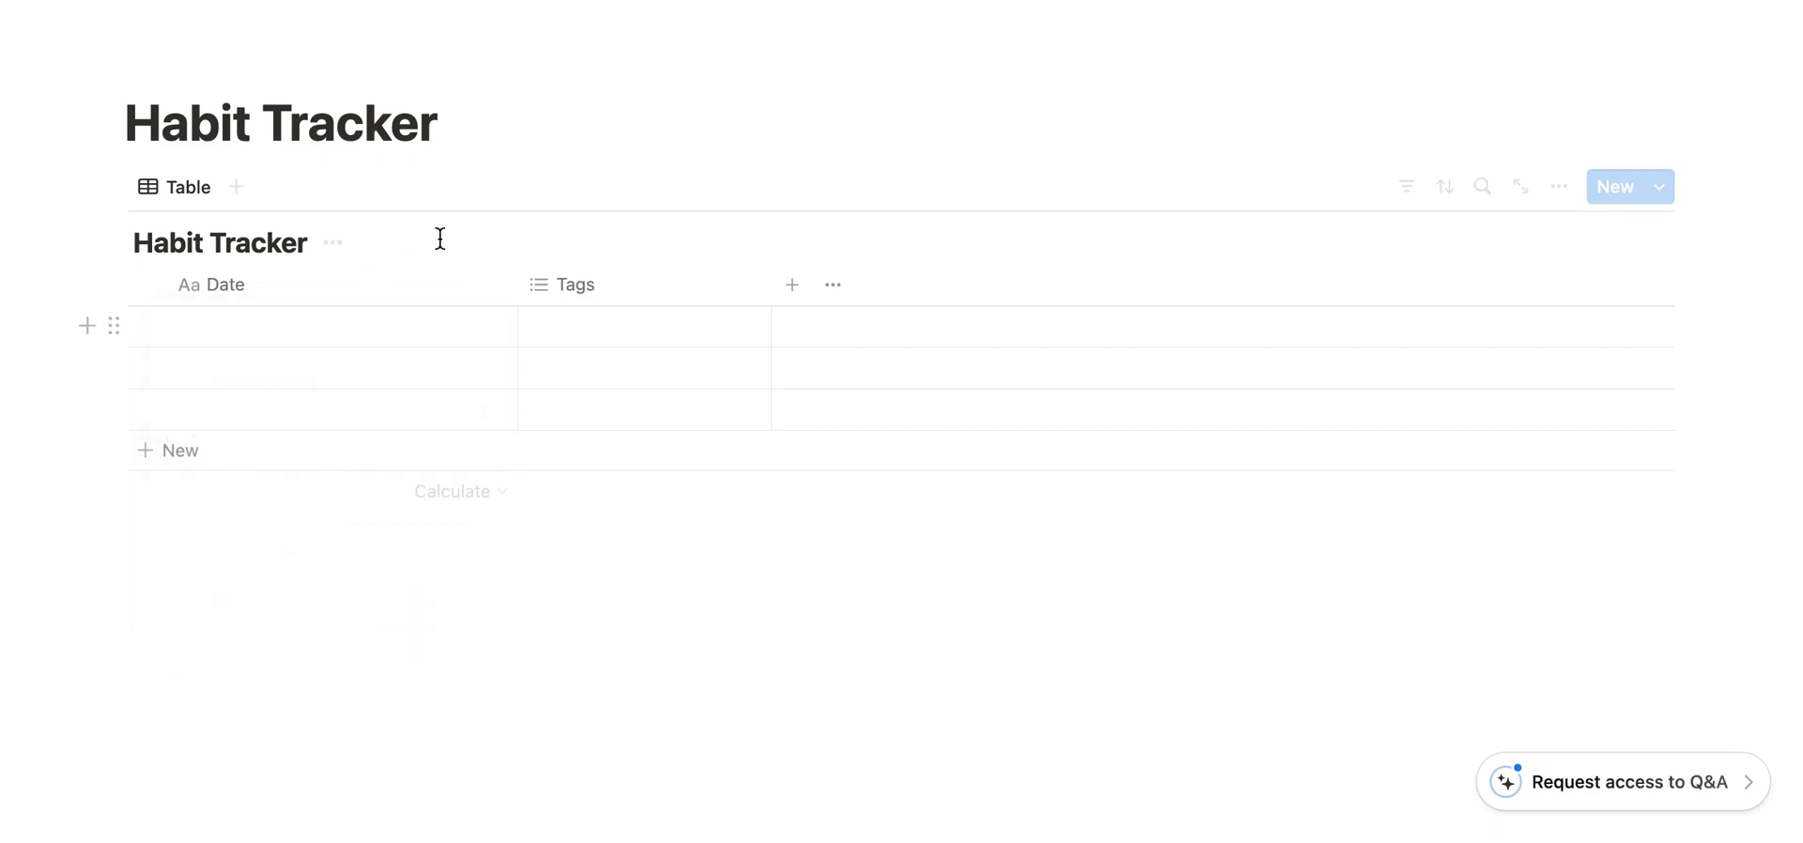
- Examine the Date column's options and its property settings, including the property type
{"action": "left_click", "coordinate": [260, 297]}
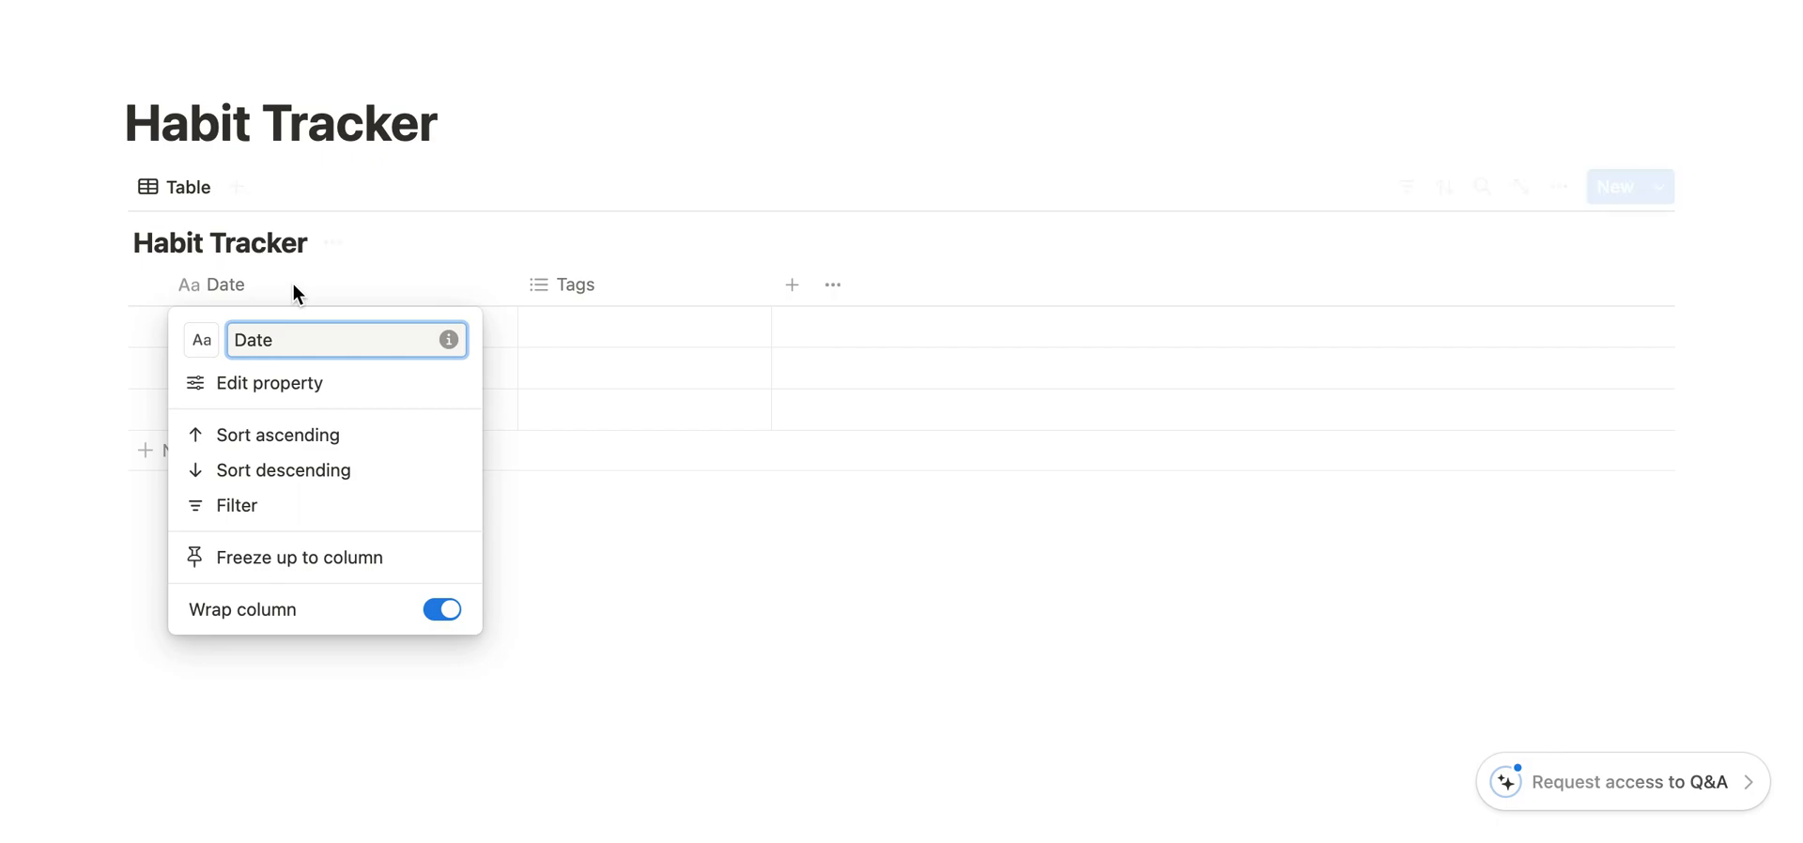
{"action": "left_click", "coordinate": [413, 256]}
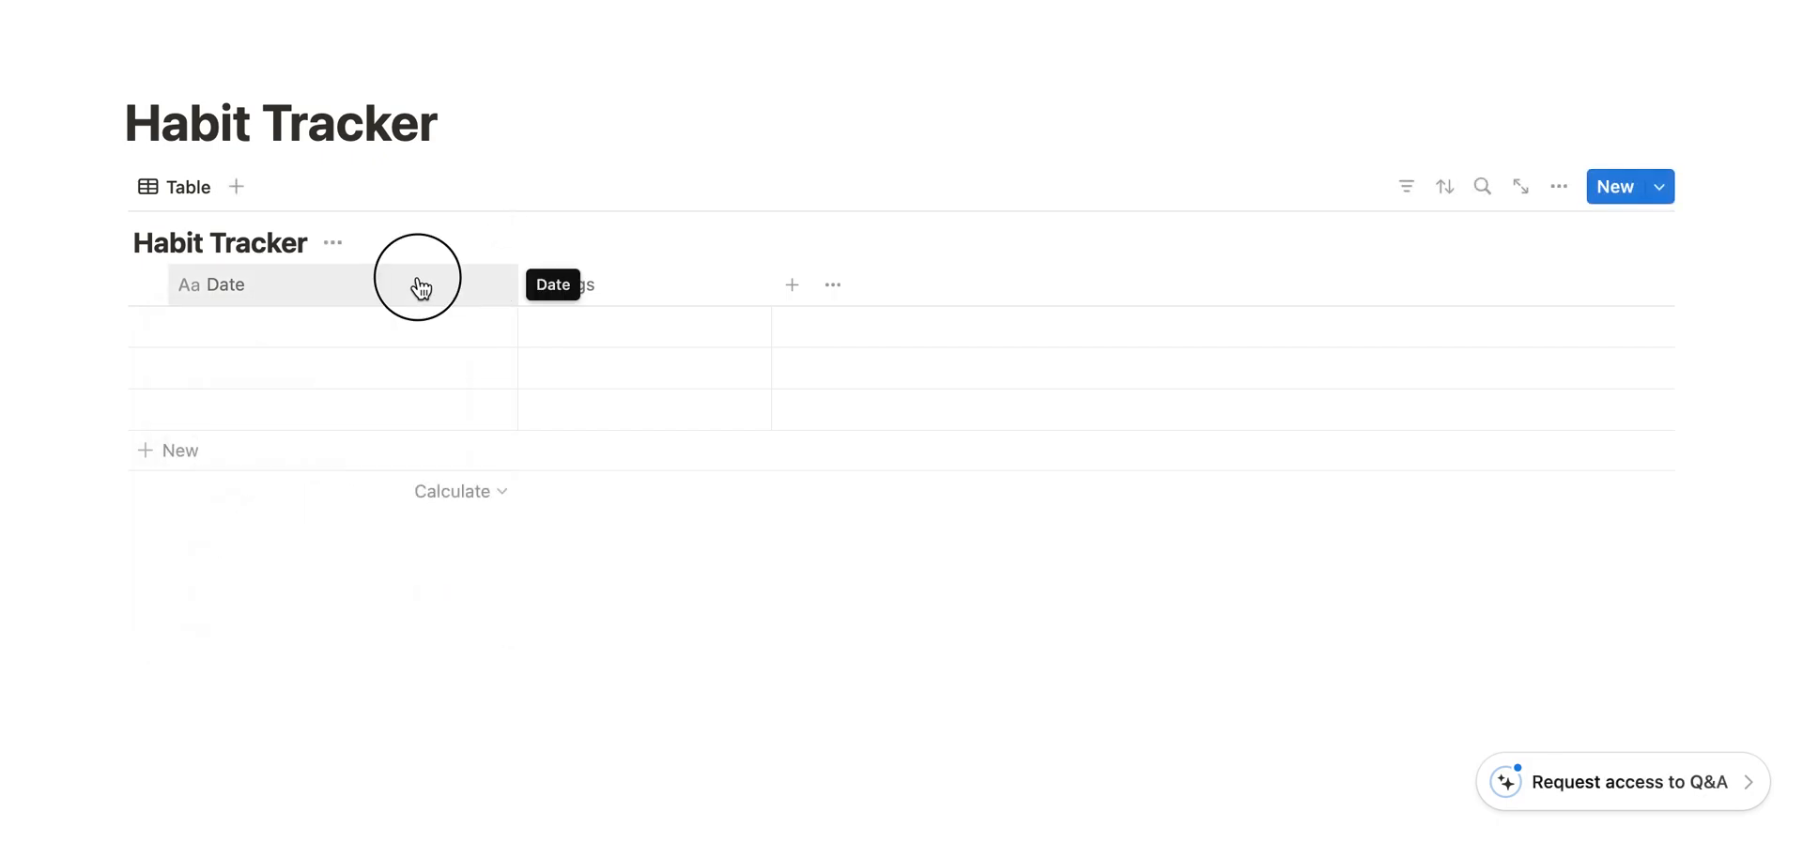
{"action": "left_click", "coordinate": [419, 287]}
{"action": "left_click", "coordinate": [281, 377]}
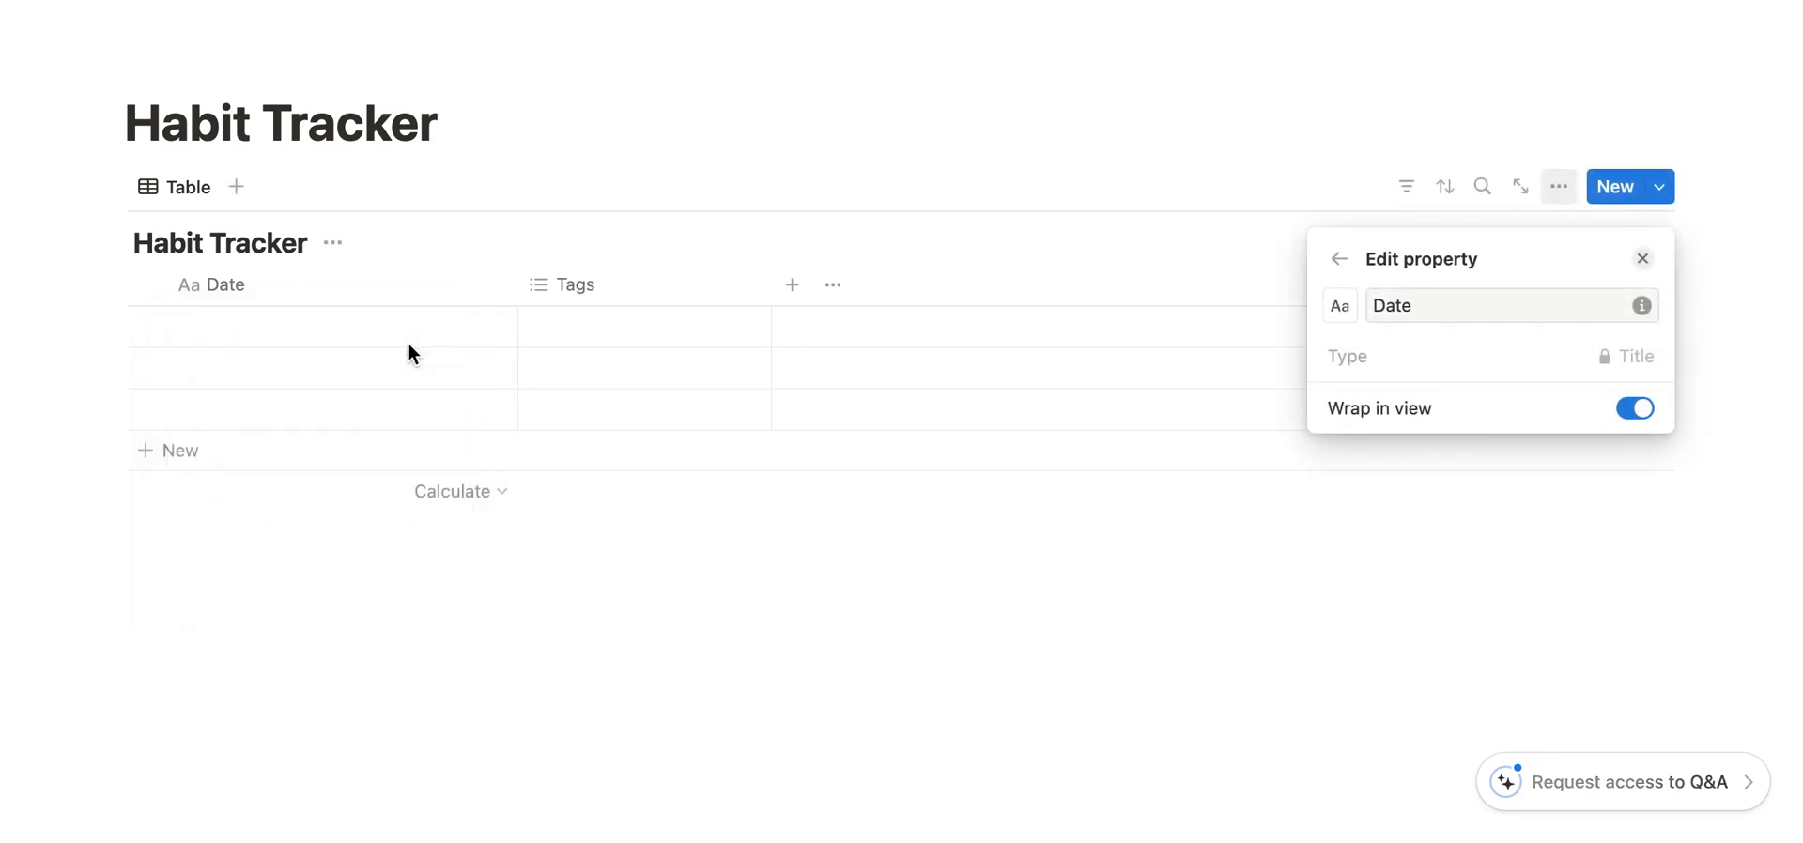
{"action": "left_click", "coordinate": [464, 250]}
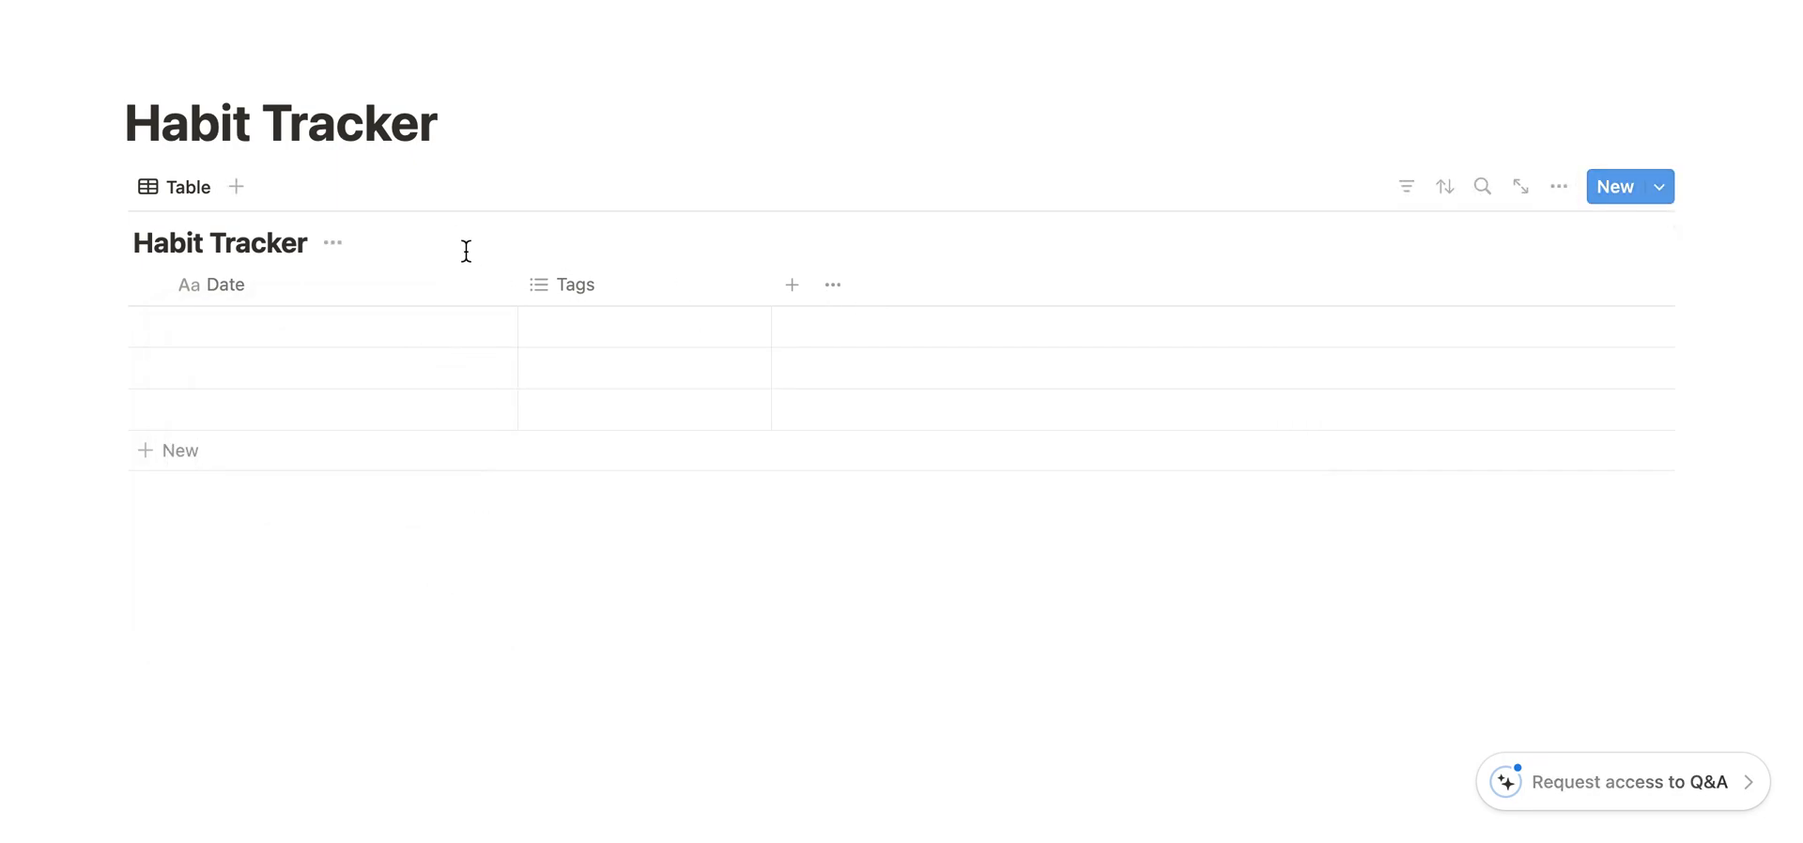
- Narrow the Date column to roughly fit its name and delete the Tags property from the database
{"action": "left_click", "coordinate": [514, 292]}
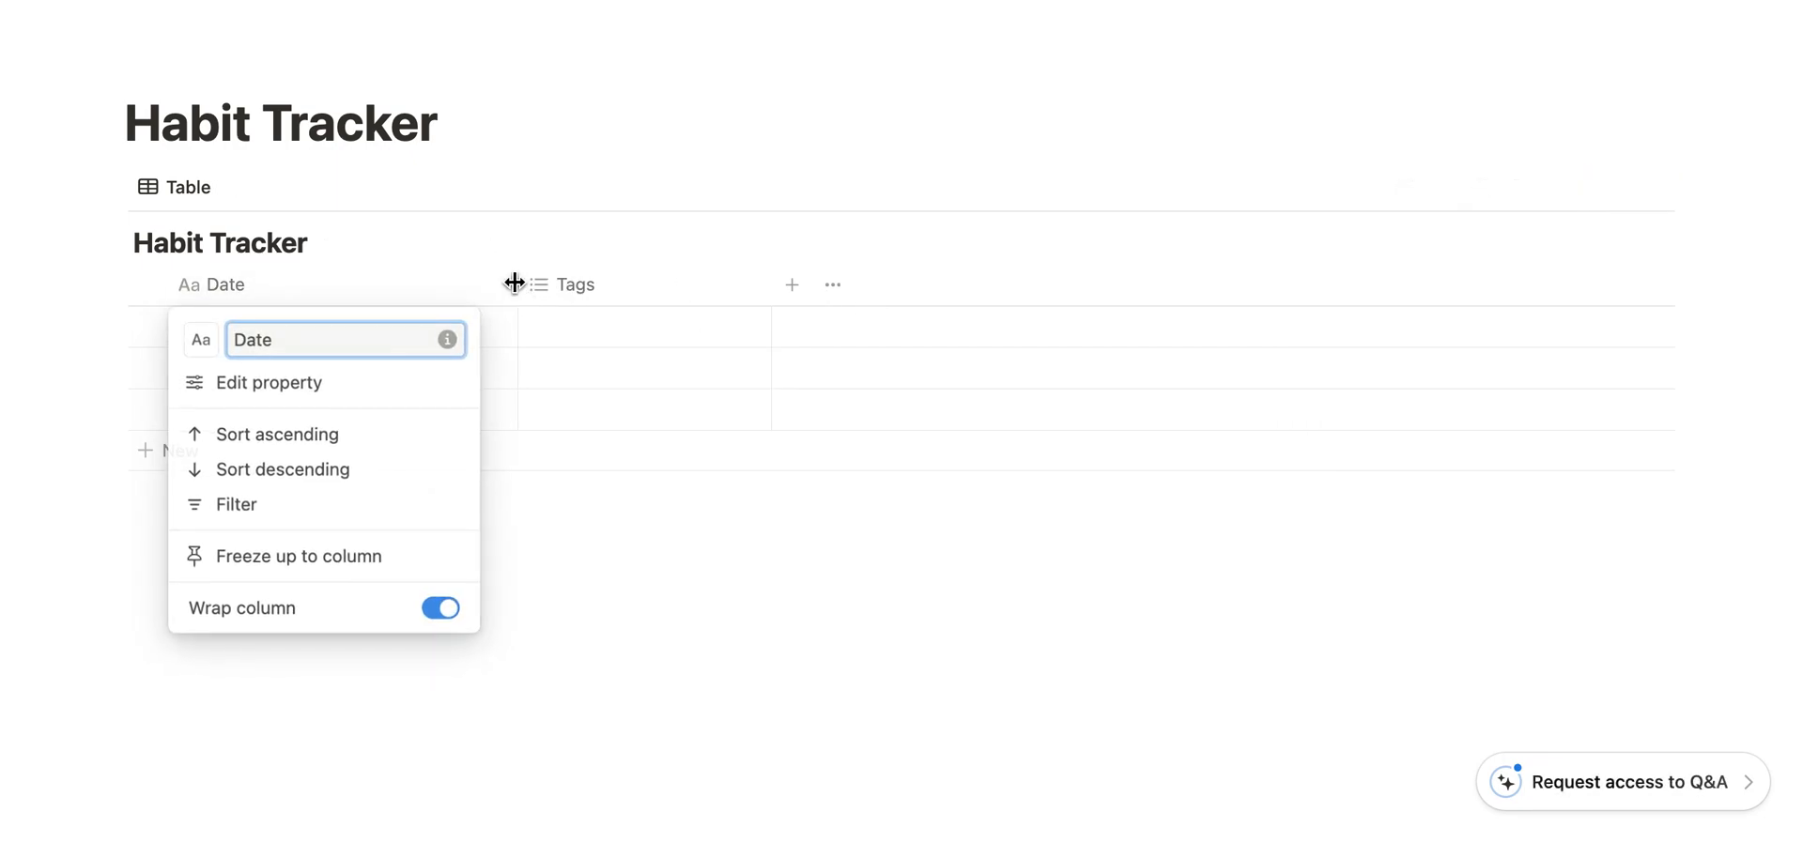
{"action": "left_click_drag", "start_coordinate": [516, 284], "coordinate": [294, 293]}
{"action": "left_click", "coordinate": [414, 289]}
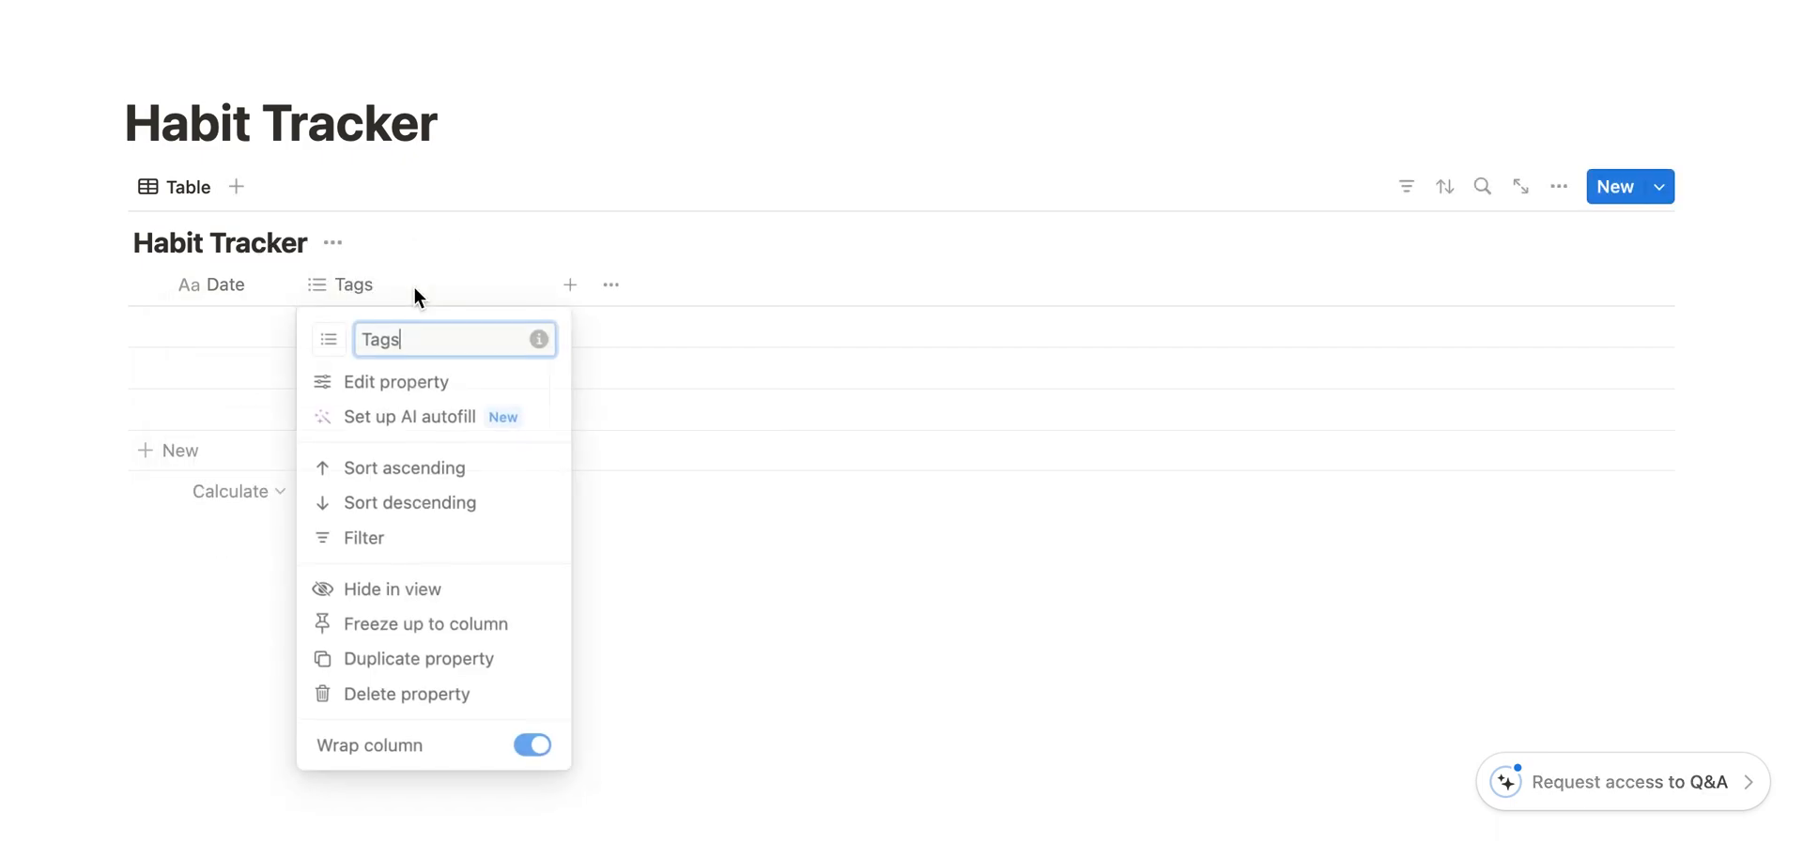
{"action": "left_click", "coordinate": [416, 716]}
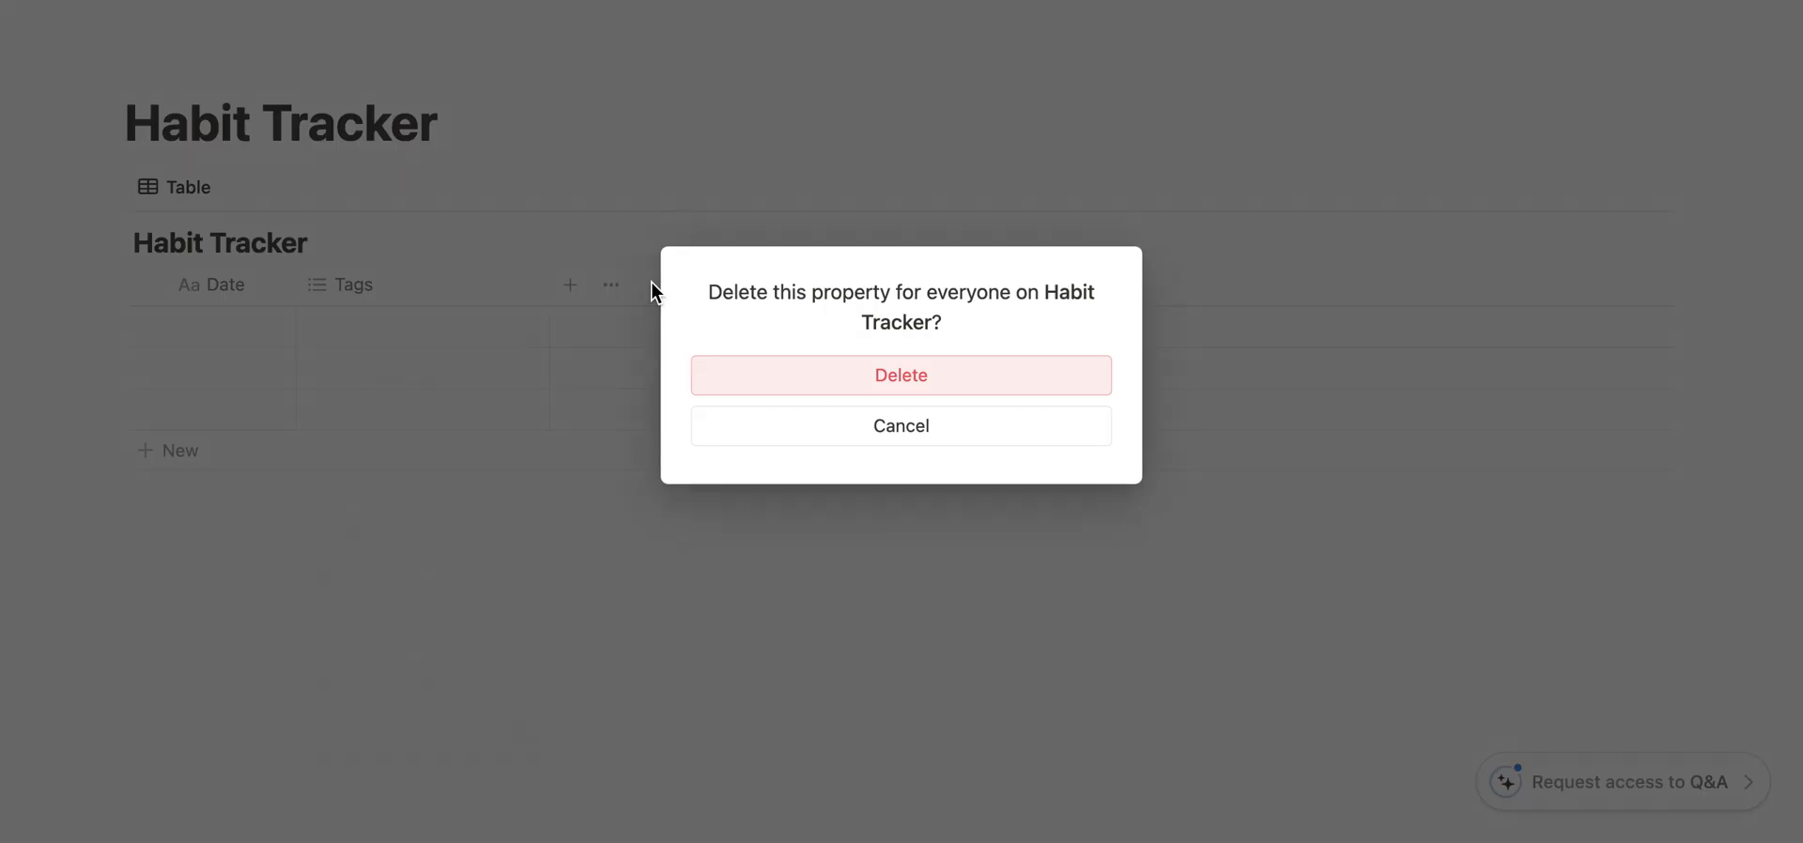
{"action": "left_click", "coordinate": [889, 381]}
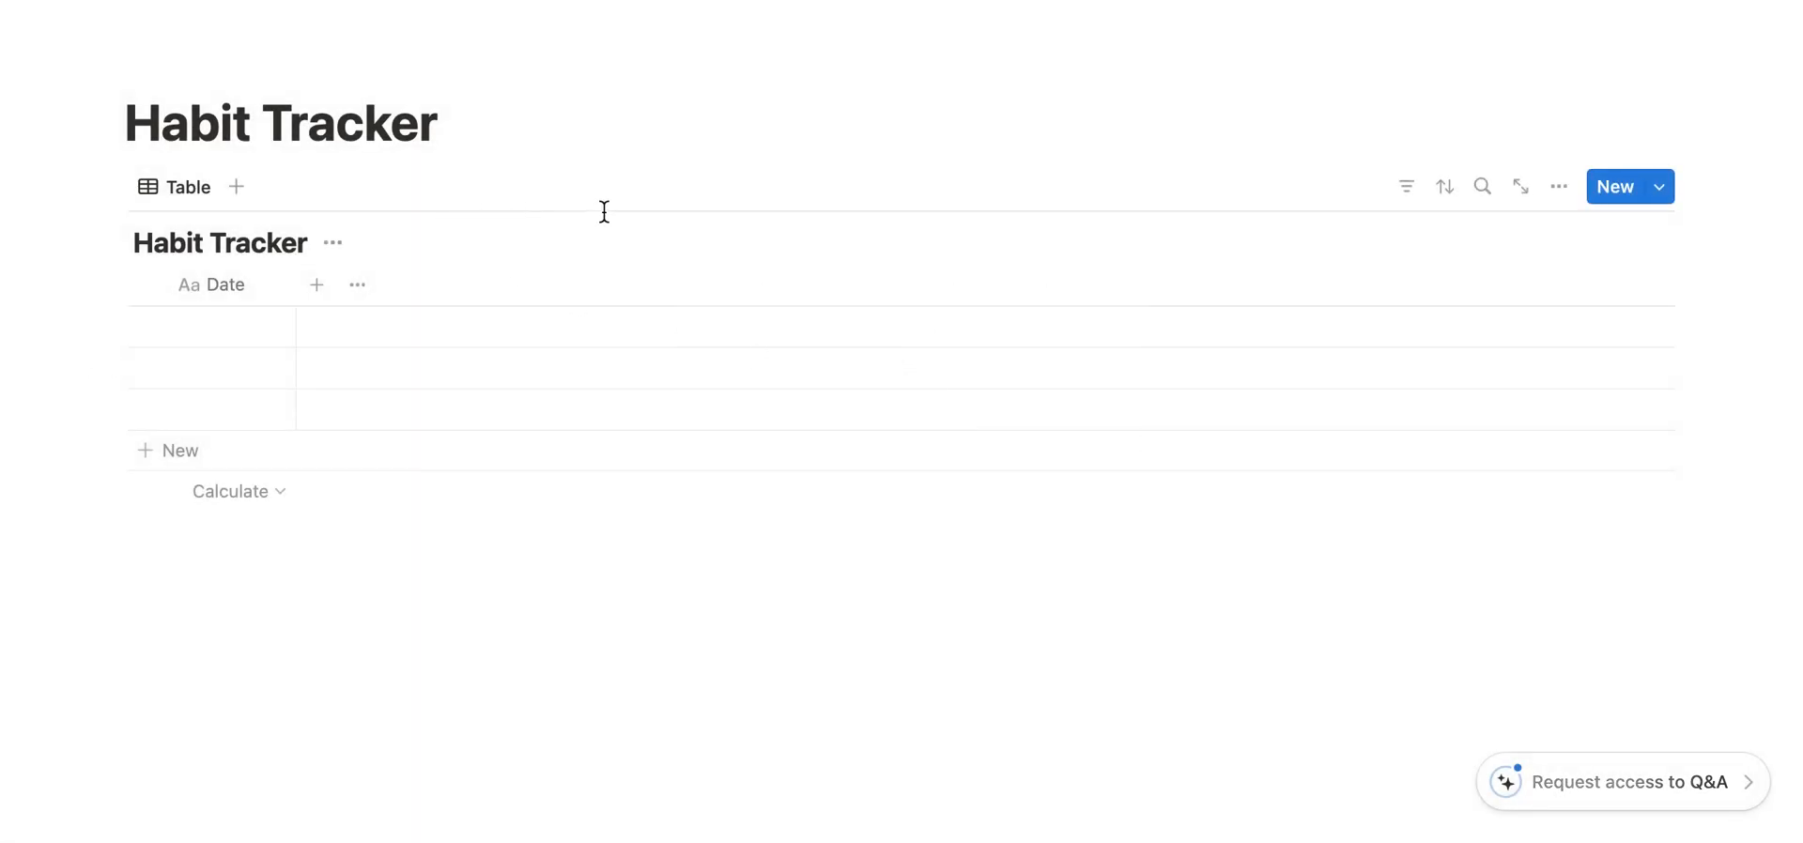
- Add a Formula property named Progress Bar and move its column in front of the Date column
{"action": "left_click", "coordinate": [317, 287]}
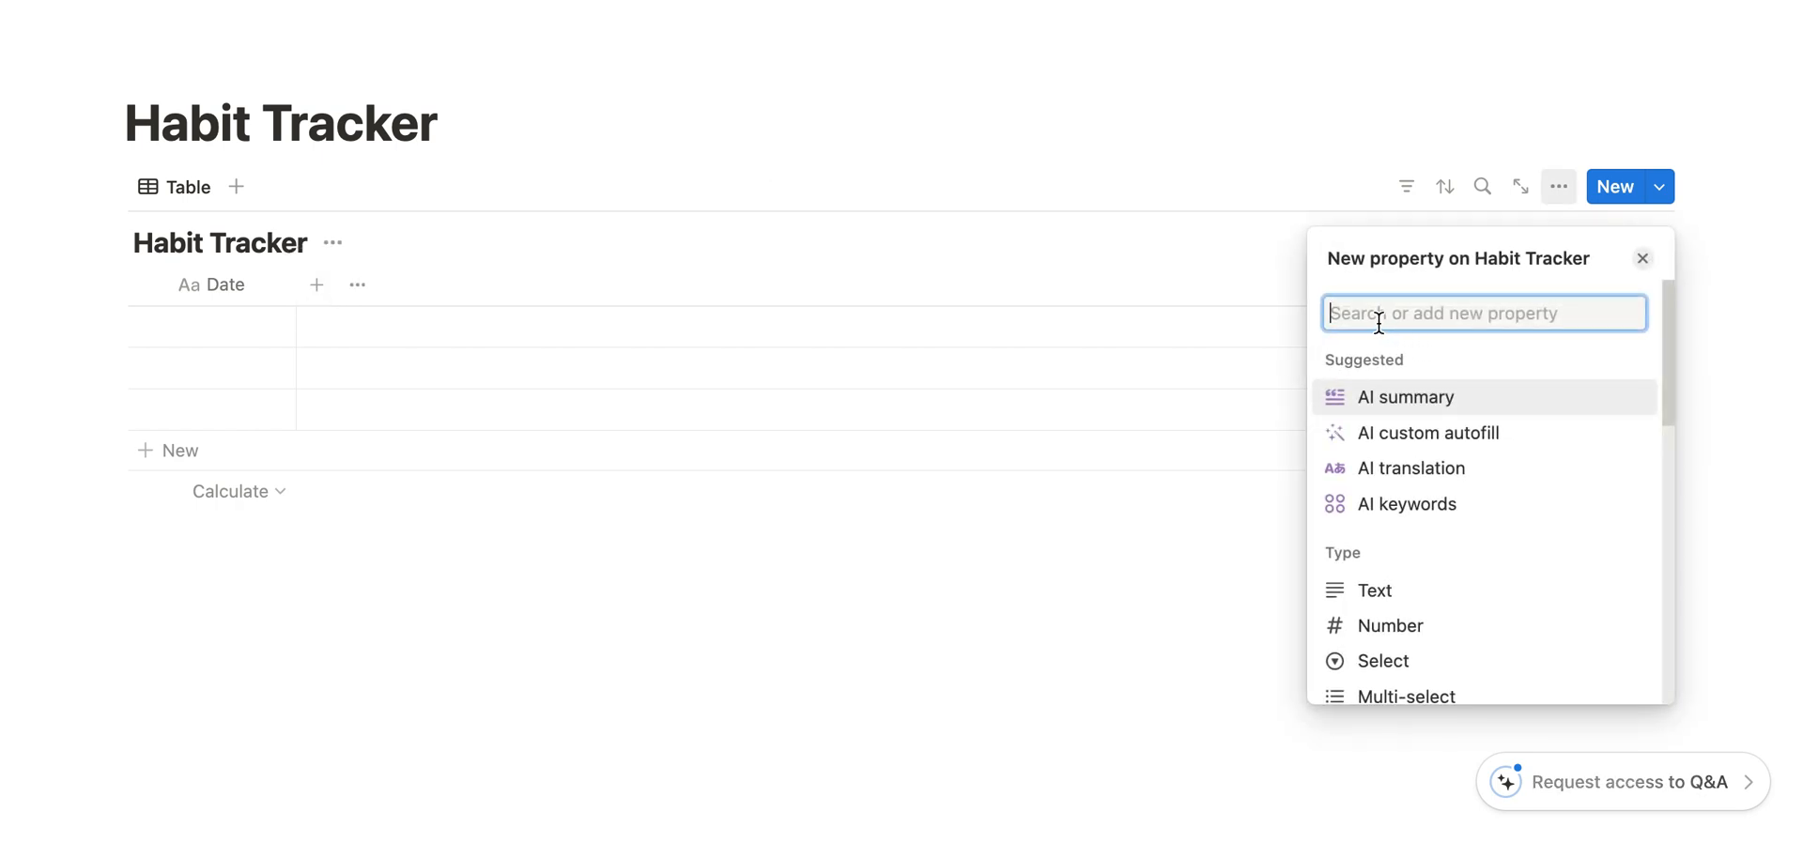
{"action": "type", "text": "for"}
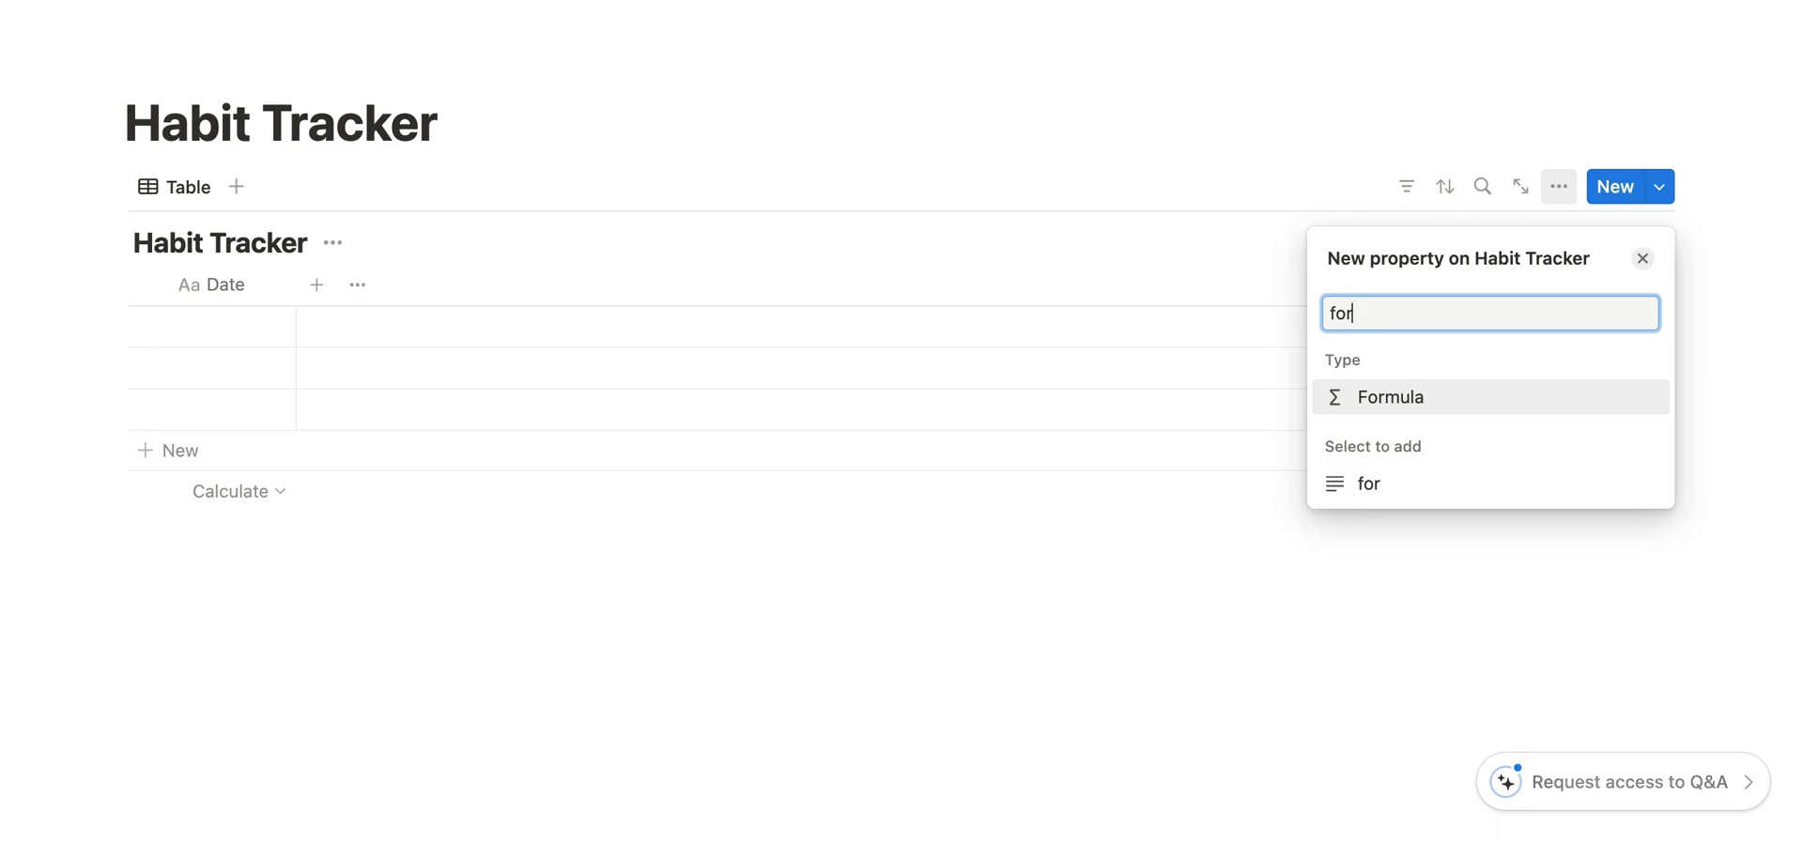
{"action": "left_click", "coordinate": [1410, 399]}
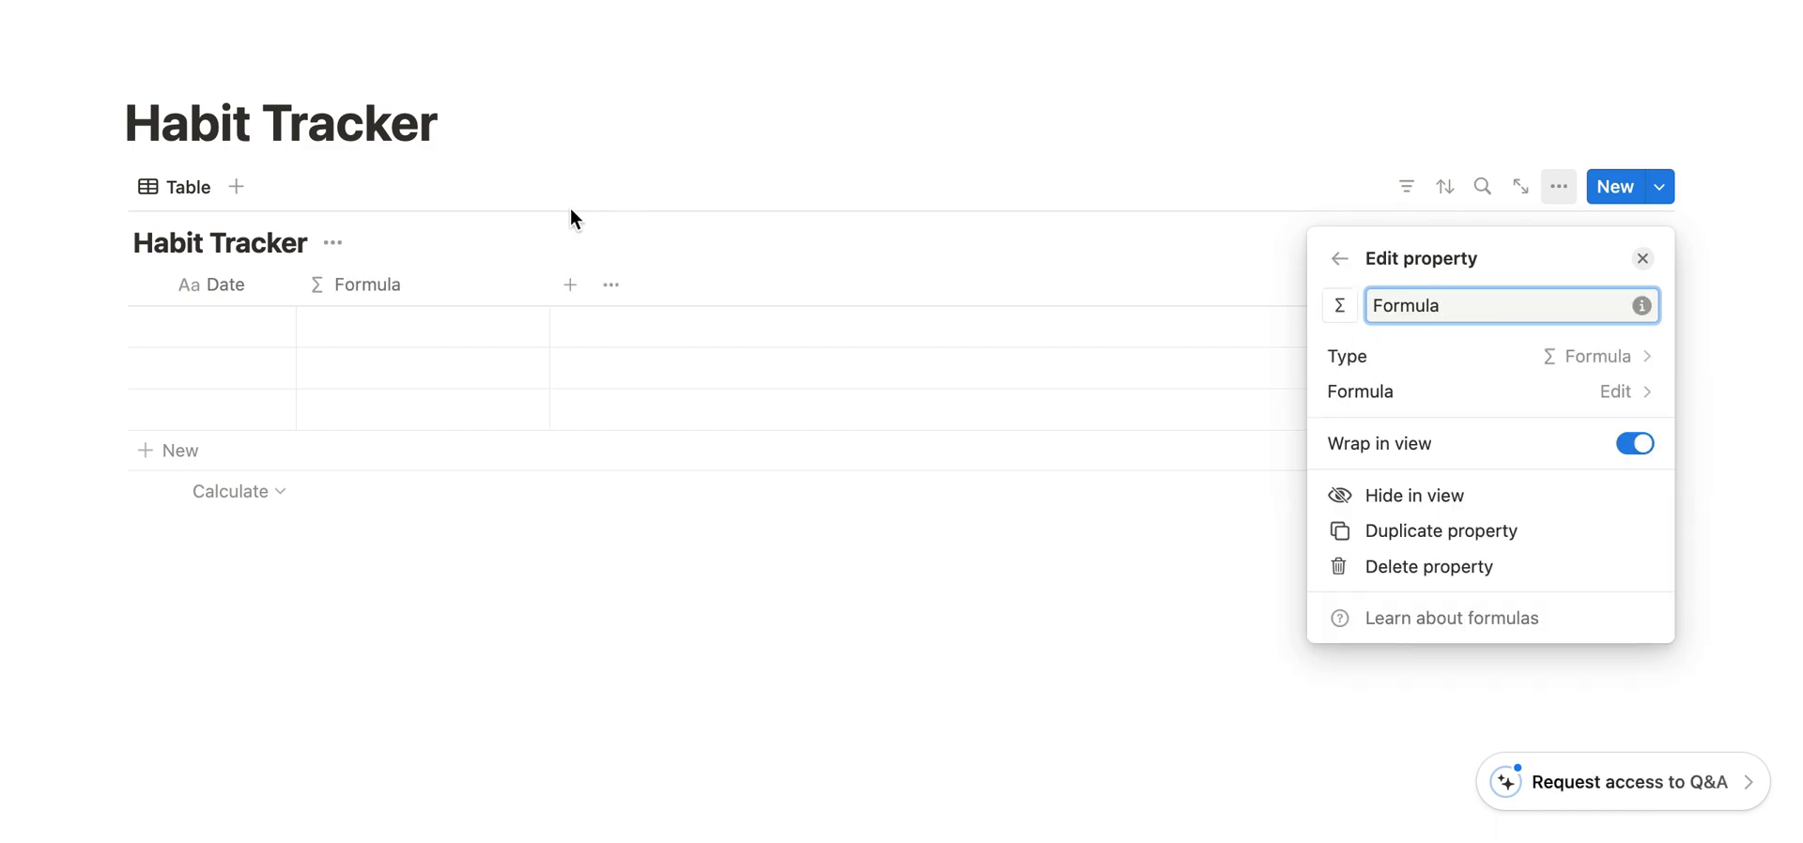
{"action": "double_click", "coordinate": [1430, 310]}
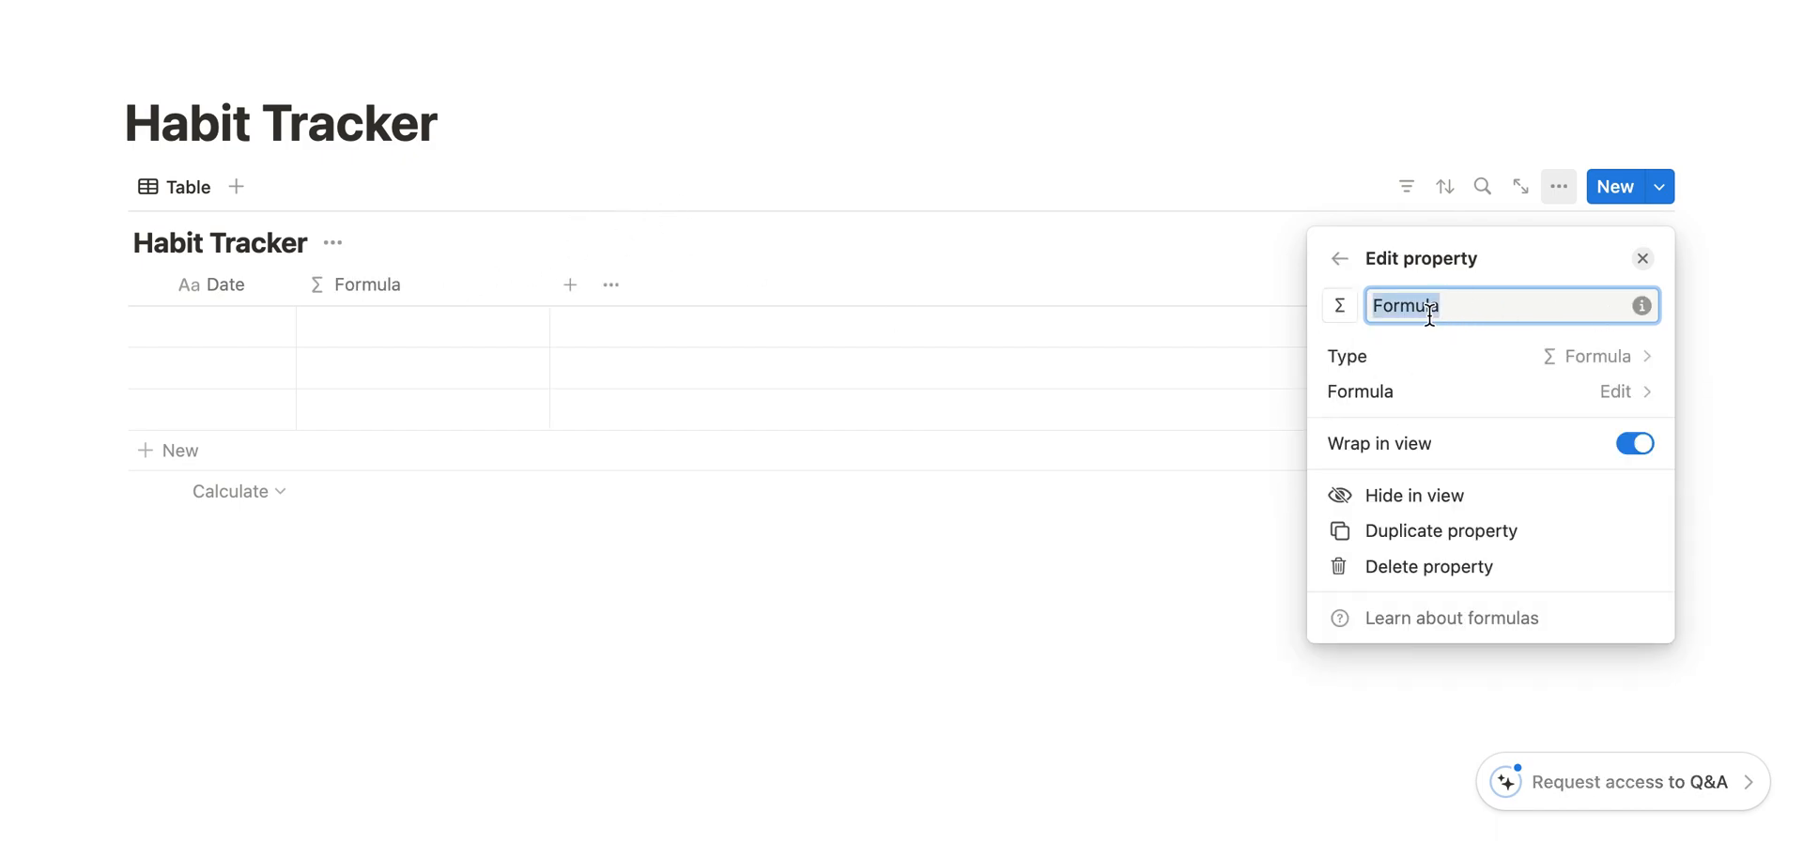
{"action": "type", "text": "Progress Bar"}
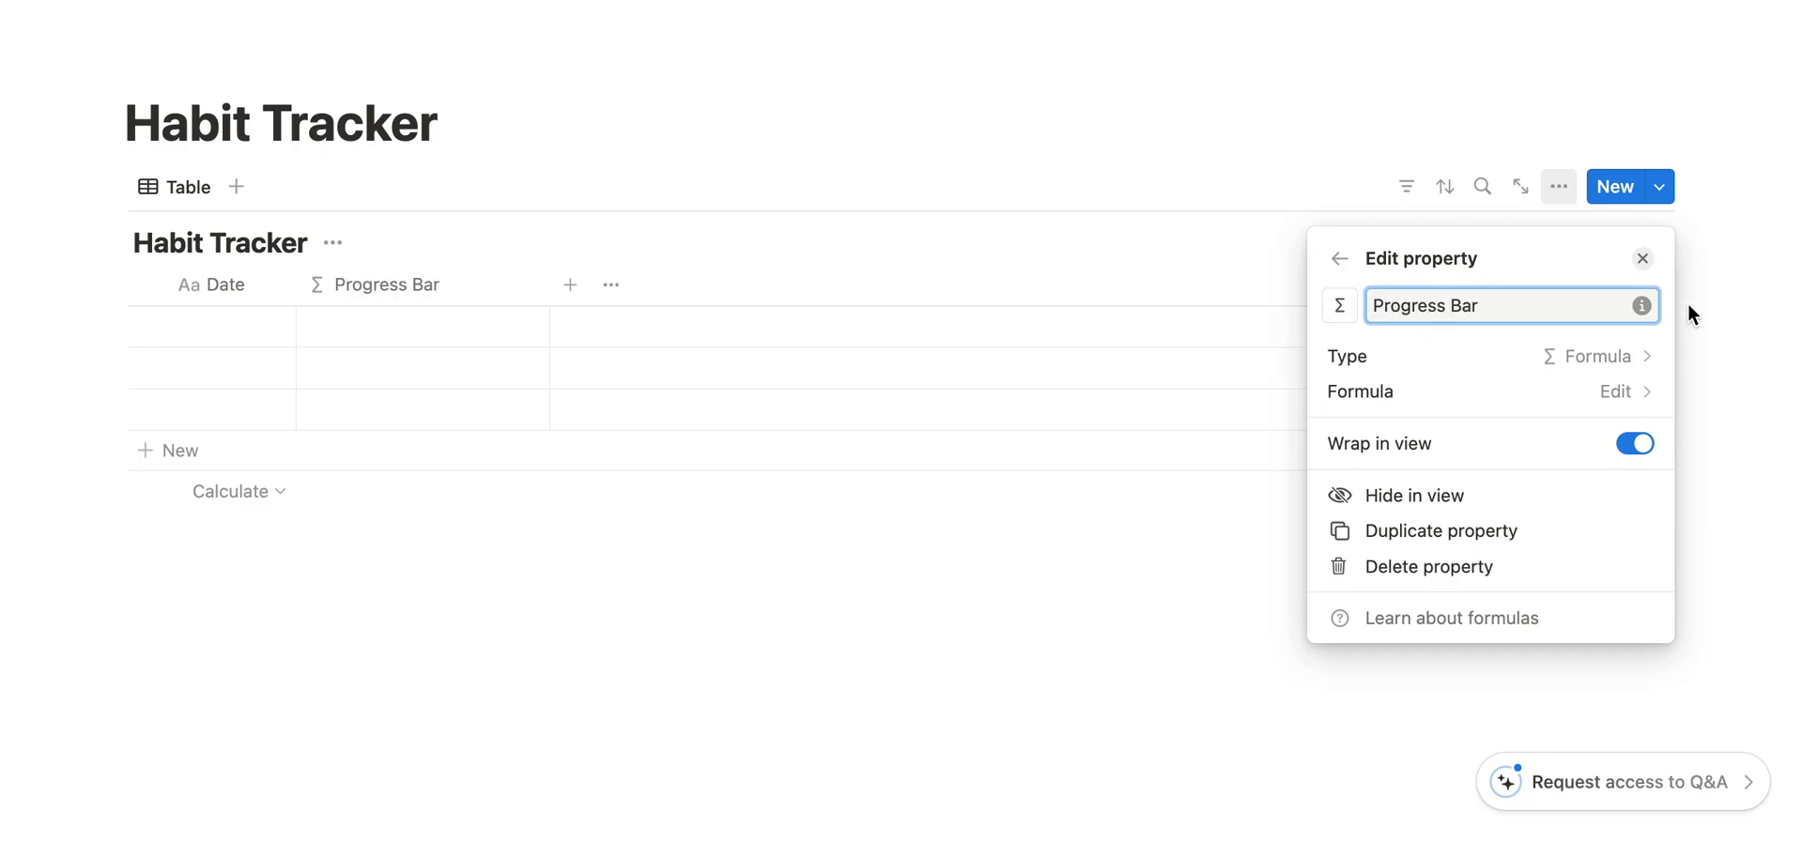
{"action": "left_click", "coordinate": [1643, 258]}
{"action": "left_click_drag", "start_coordinate": [390, 287], "coordinate": [213, 294]}
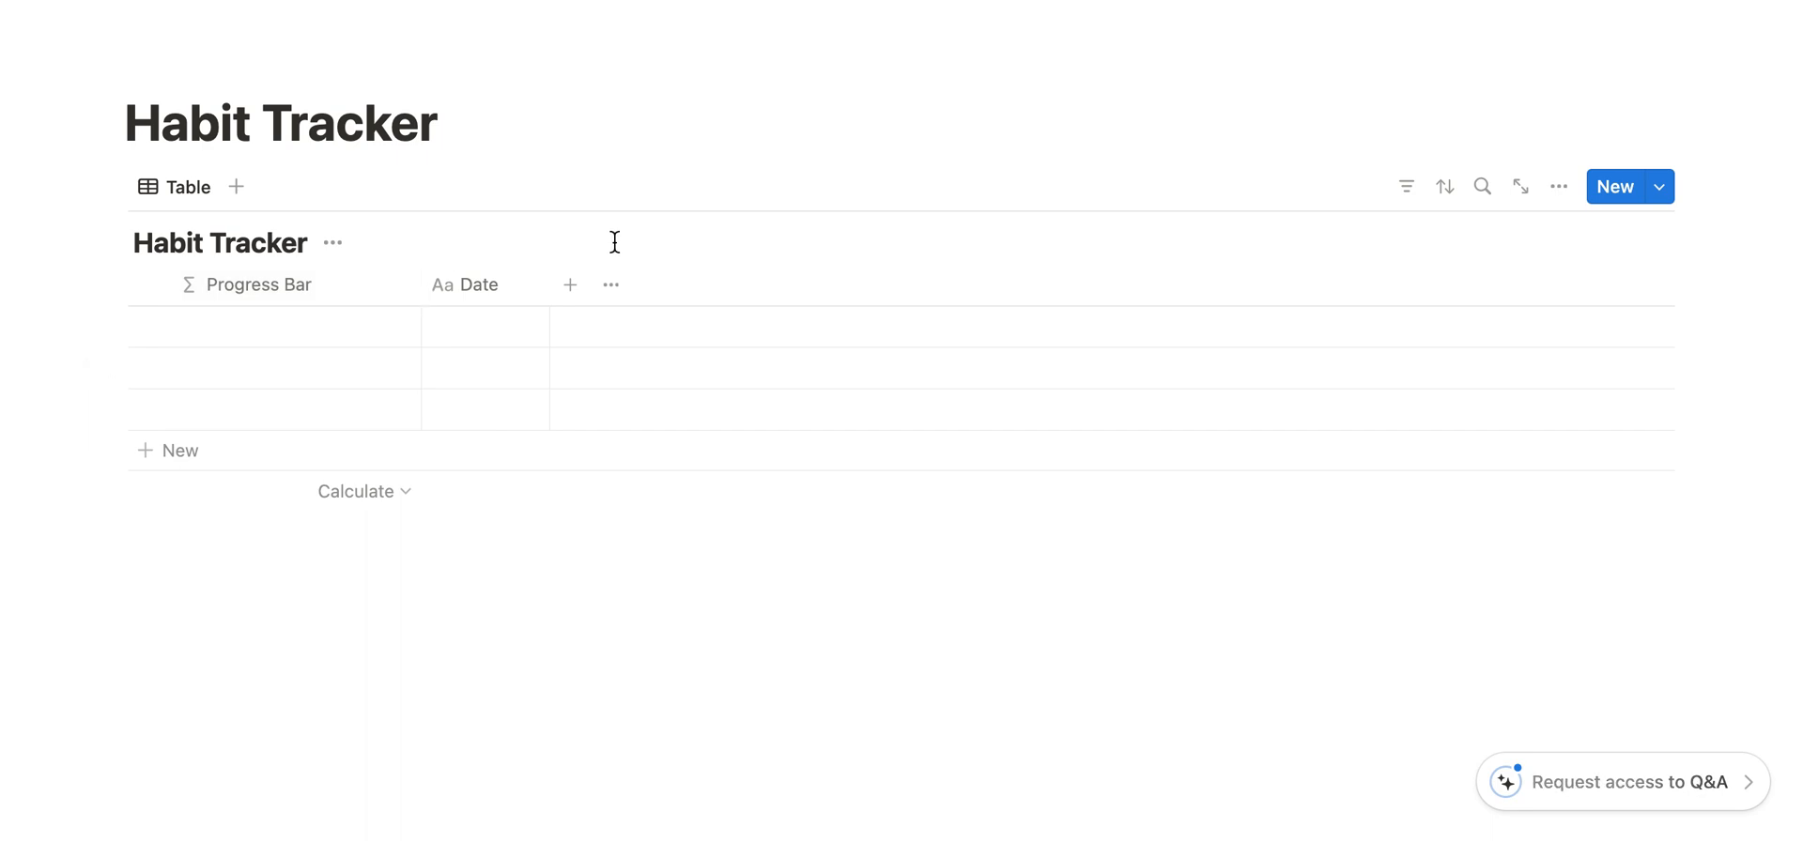
- Add a Checkbox property named Water to the Habit Tracker database
{"action": "left_click", "coordinate": [572, 285]}
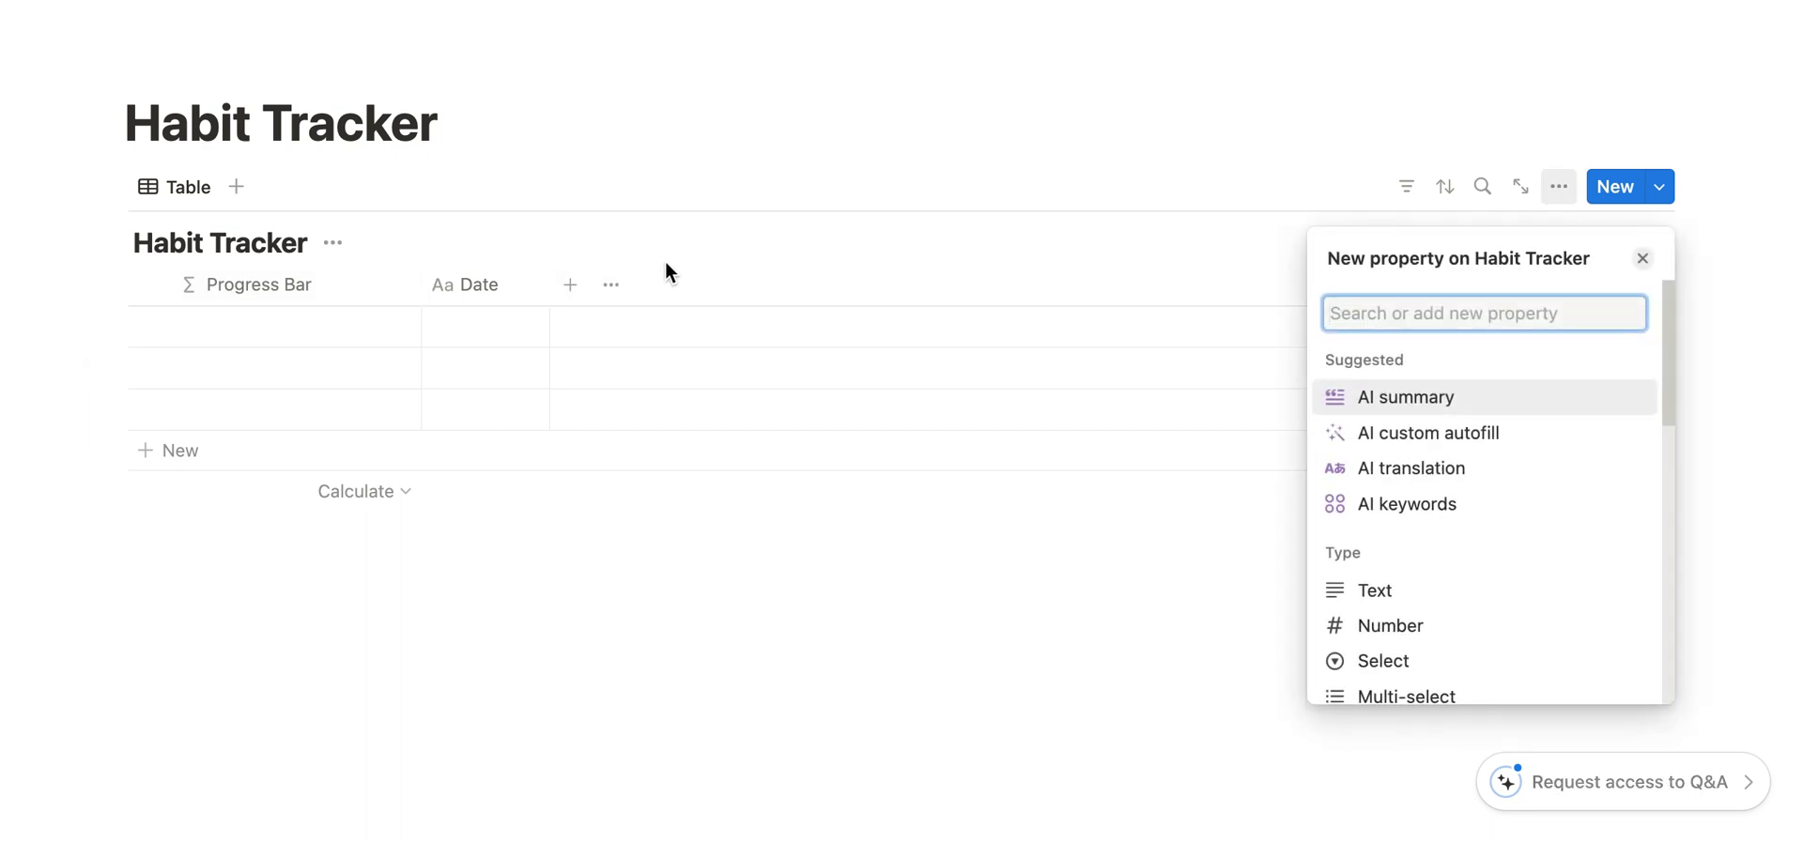
{"action": "type", "text": "che"}
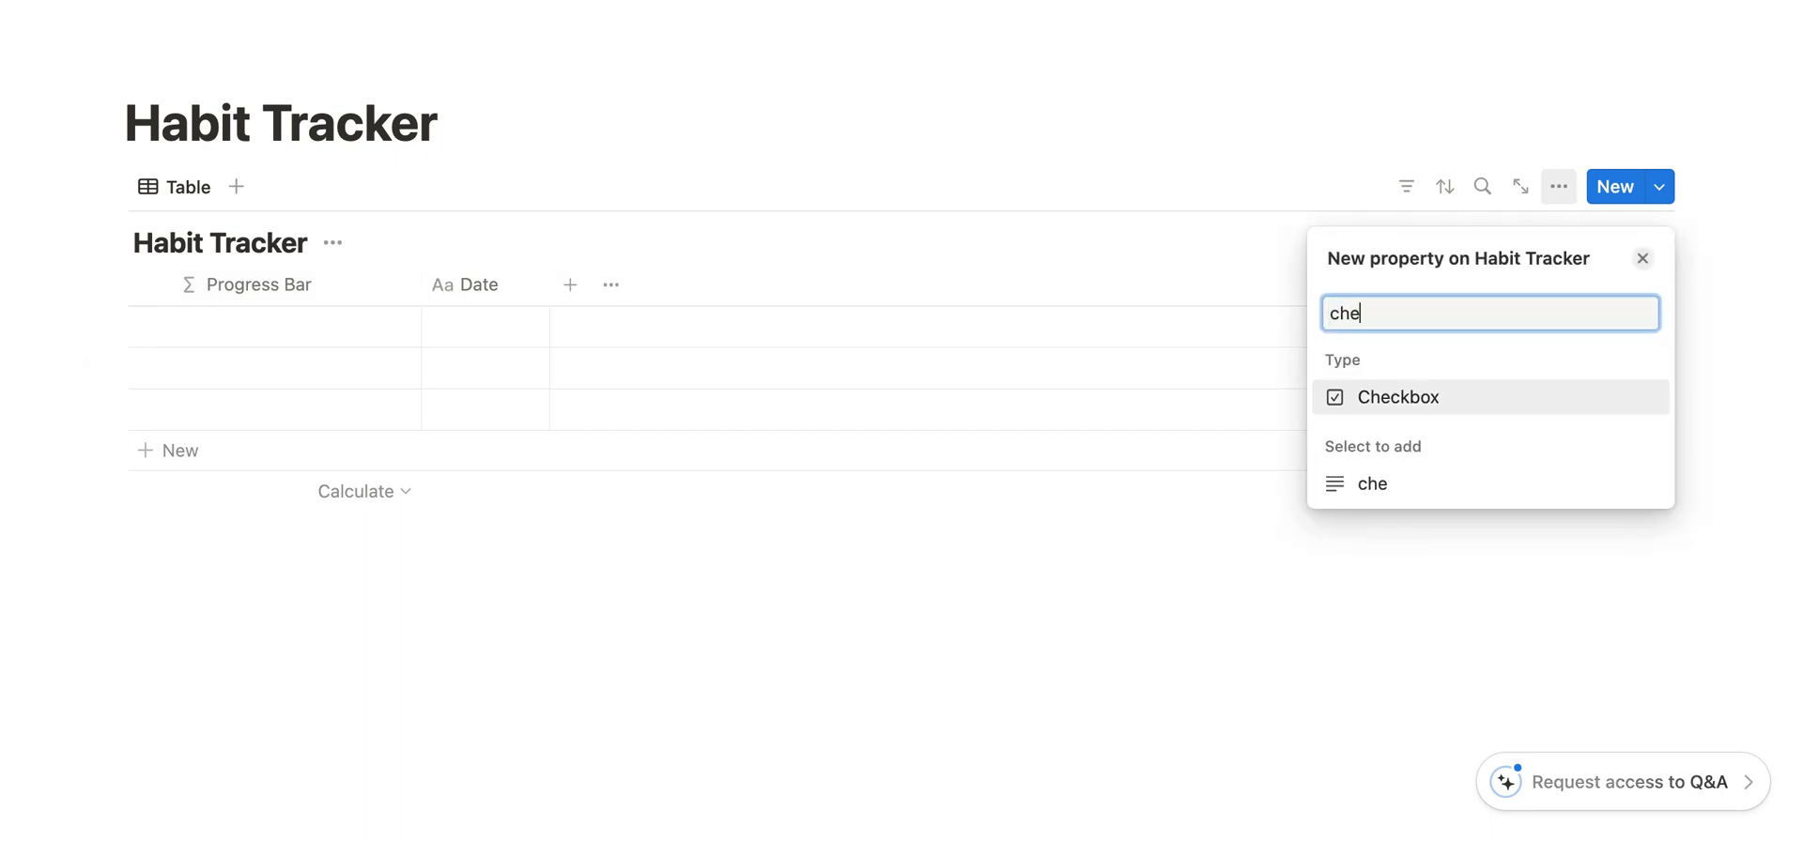
{"action": "left_click", "coordinate": [1393, 406]}
{"action": "double_click", "coordinate": [1423, 303]}
{"action": "type", "text": "Water"}
{"action": "left_click", "coordinate": [1643, 258]}
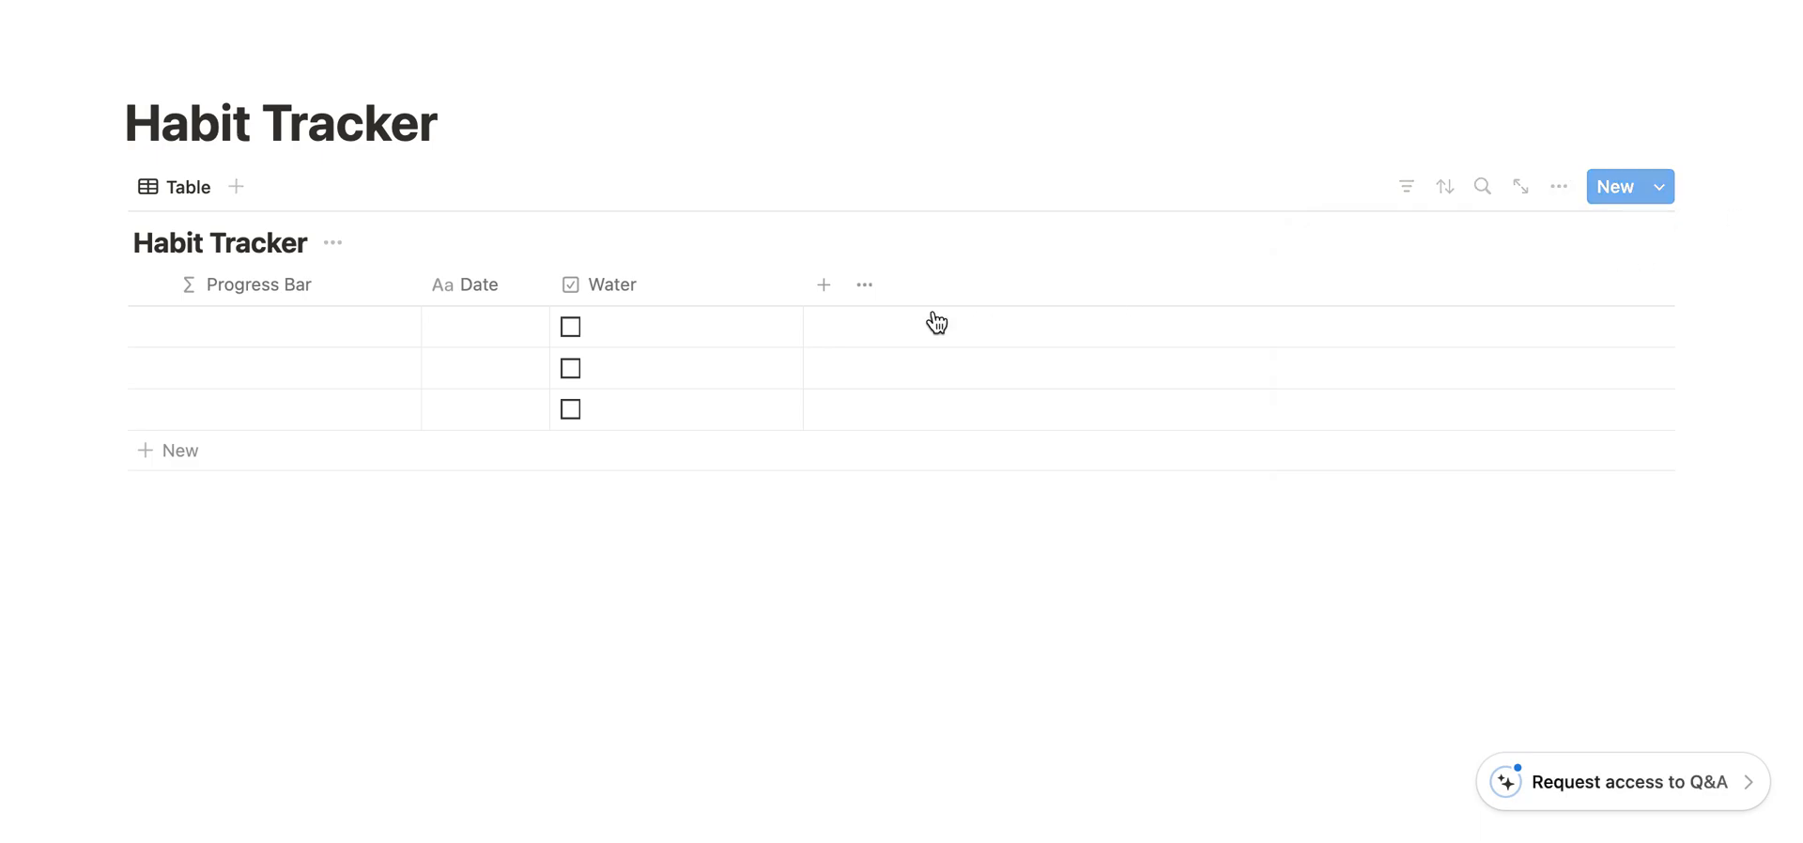
- Add a second Checkbox property named Exercise after the Water column
{"action": "left_click", "coordinate": [822, 284]}
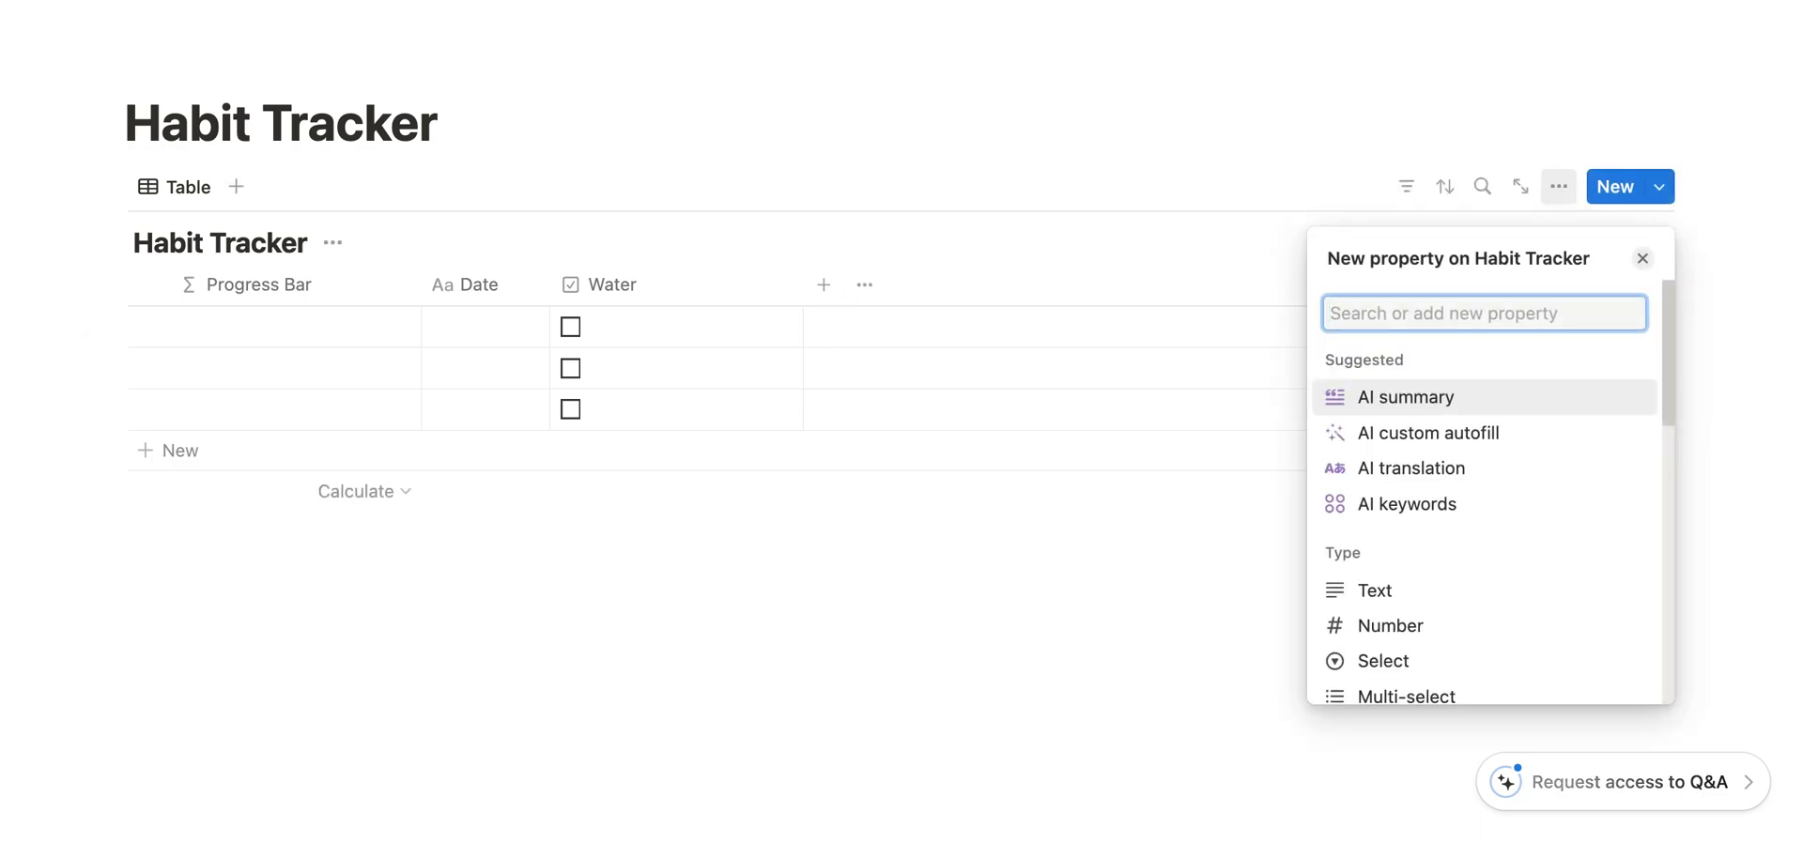
{"action": "type", "text": "chec"}
{"action": "left_click", "coordinate": [1389, 398]}
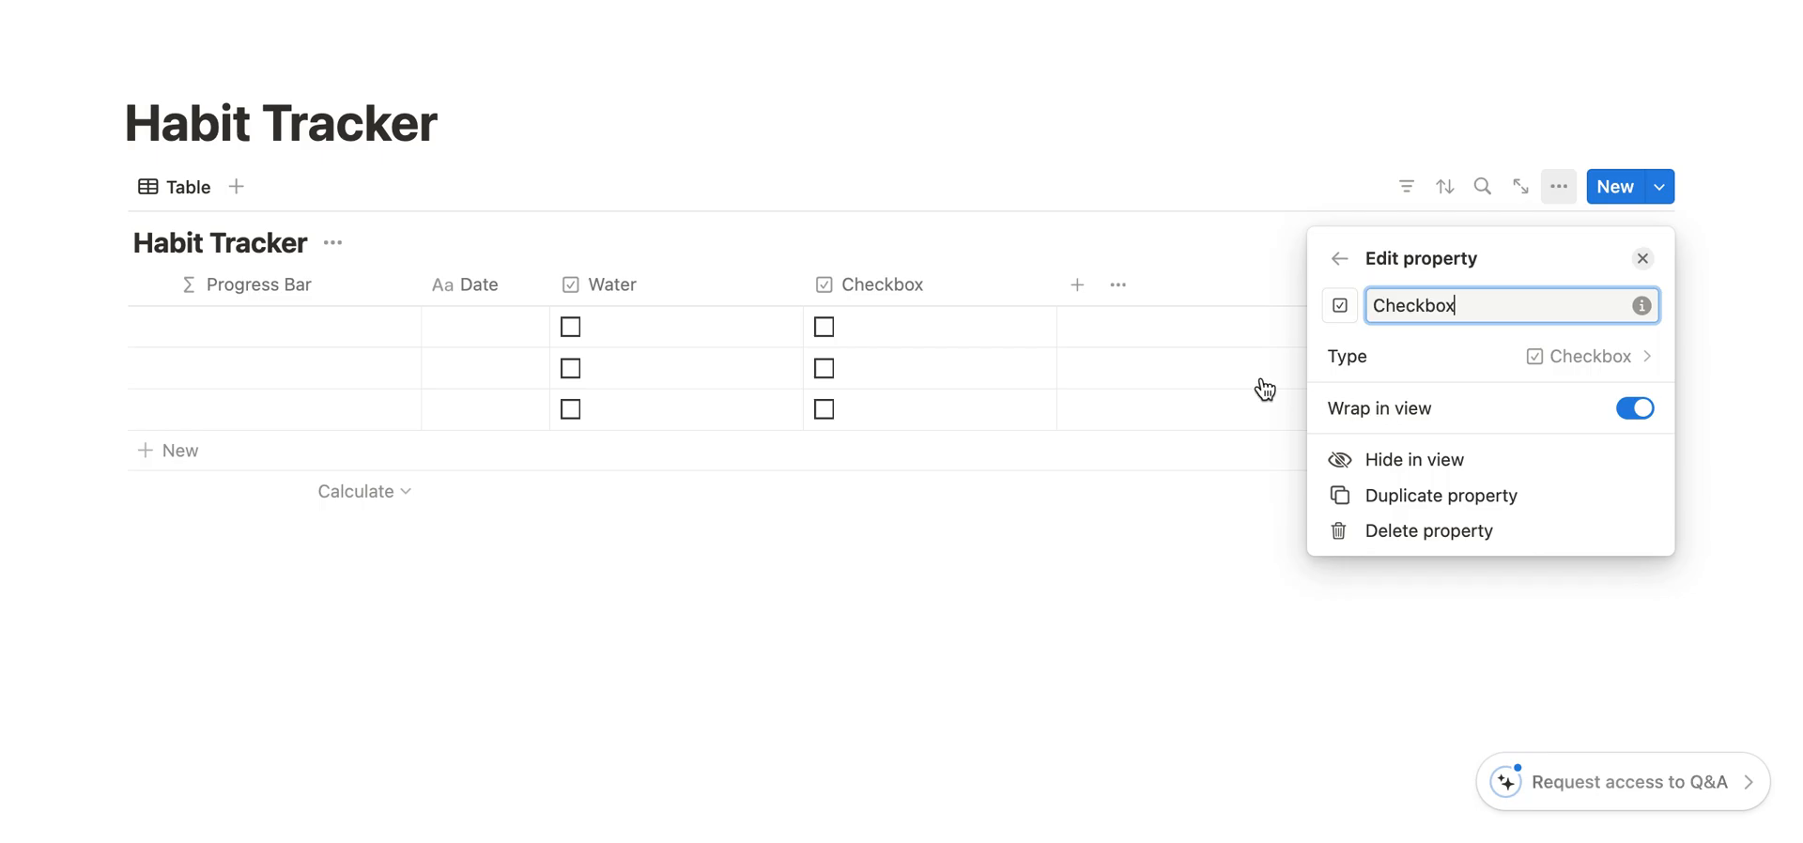
{"action": "double_click", "coordinate": [1409, 308]}
{"action": "type", "text": "Exercise"}
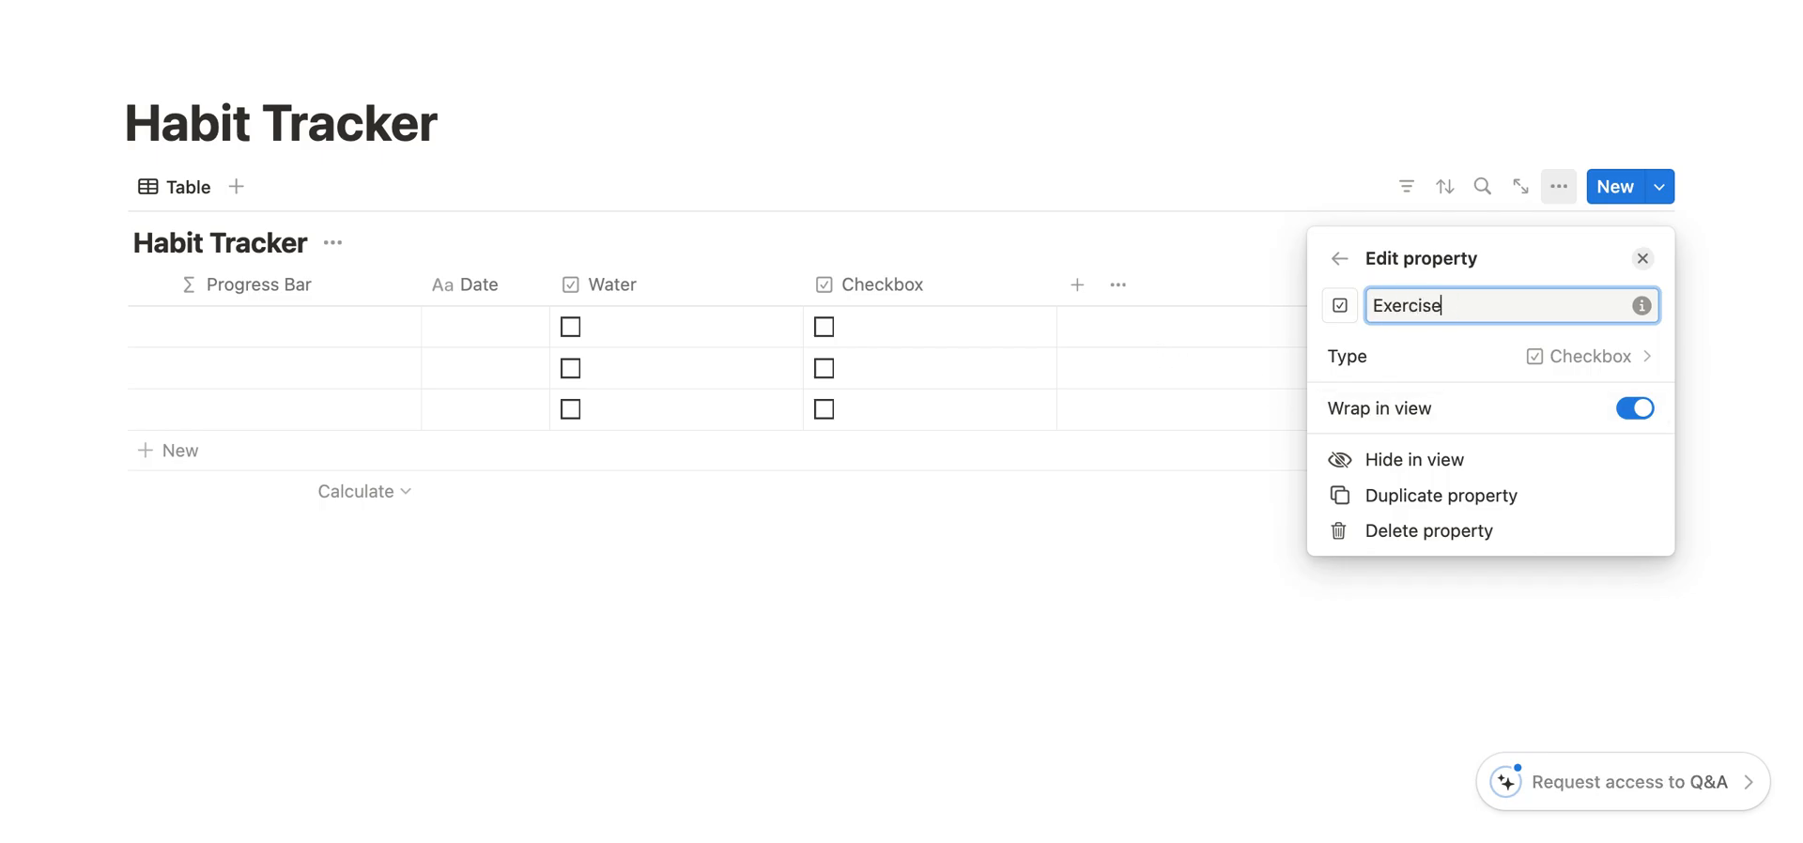
- Add a third Checkbox property named Journaling after the Exercise column
{"action": "left_click", "coordinate": [1080, 282]}
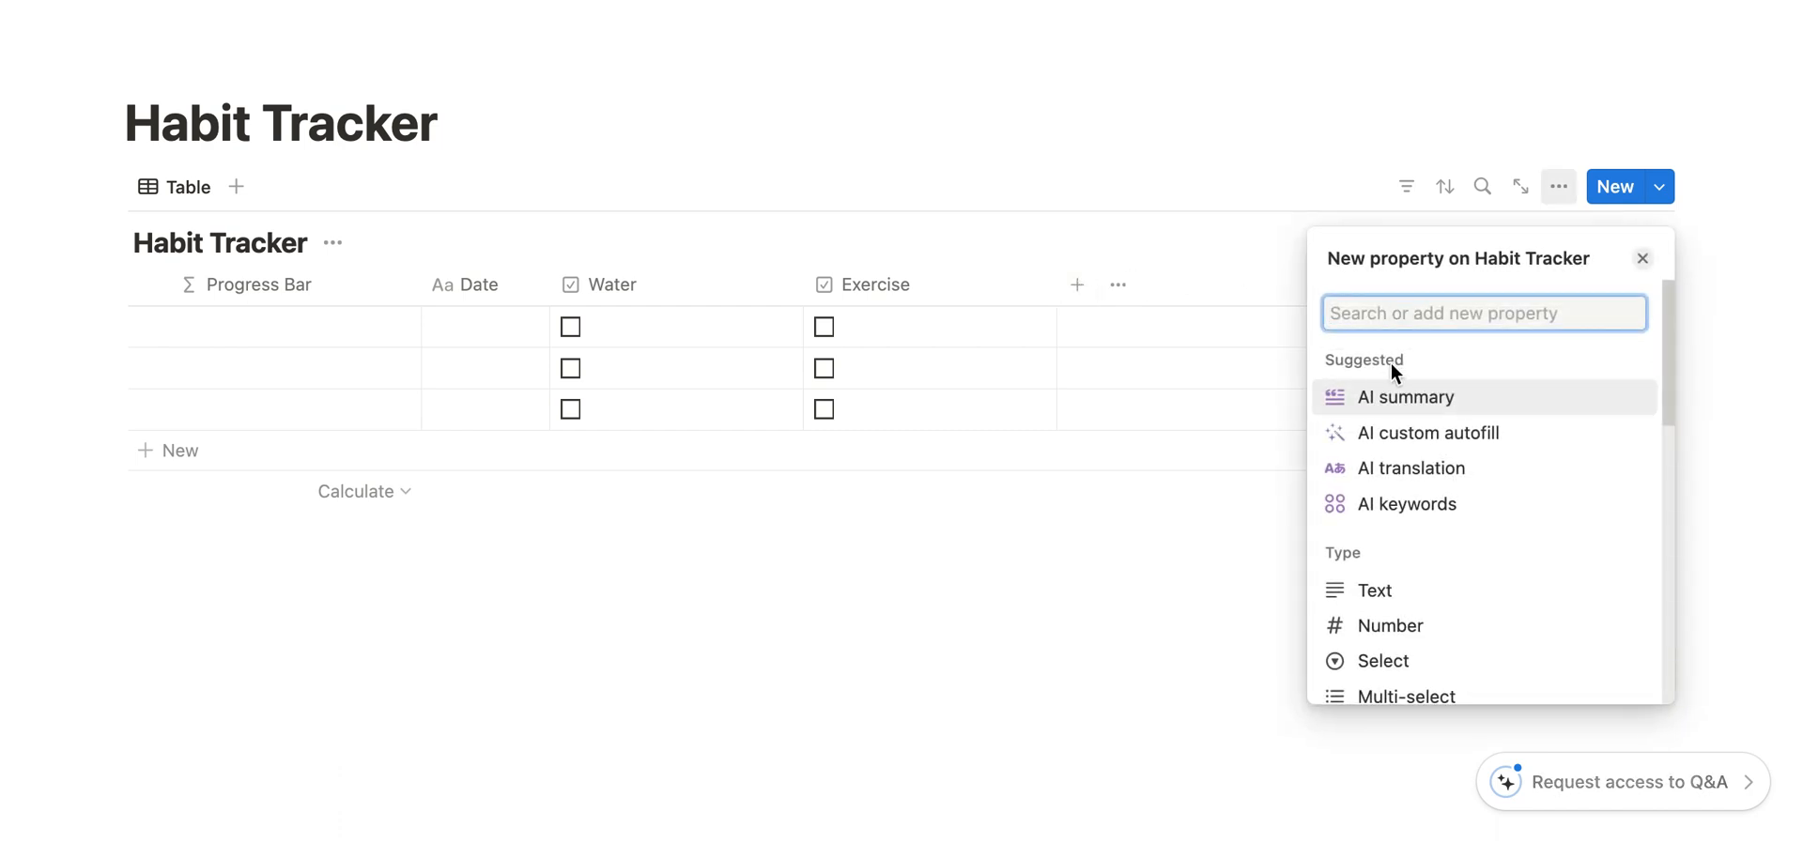
{"action": "type", "text": "che"}
{"action": "left_click", "coordinate": [1420, 404]}
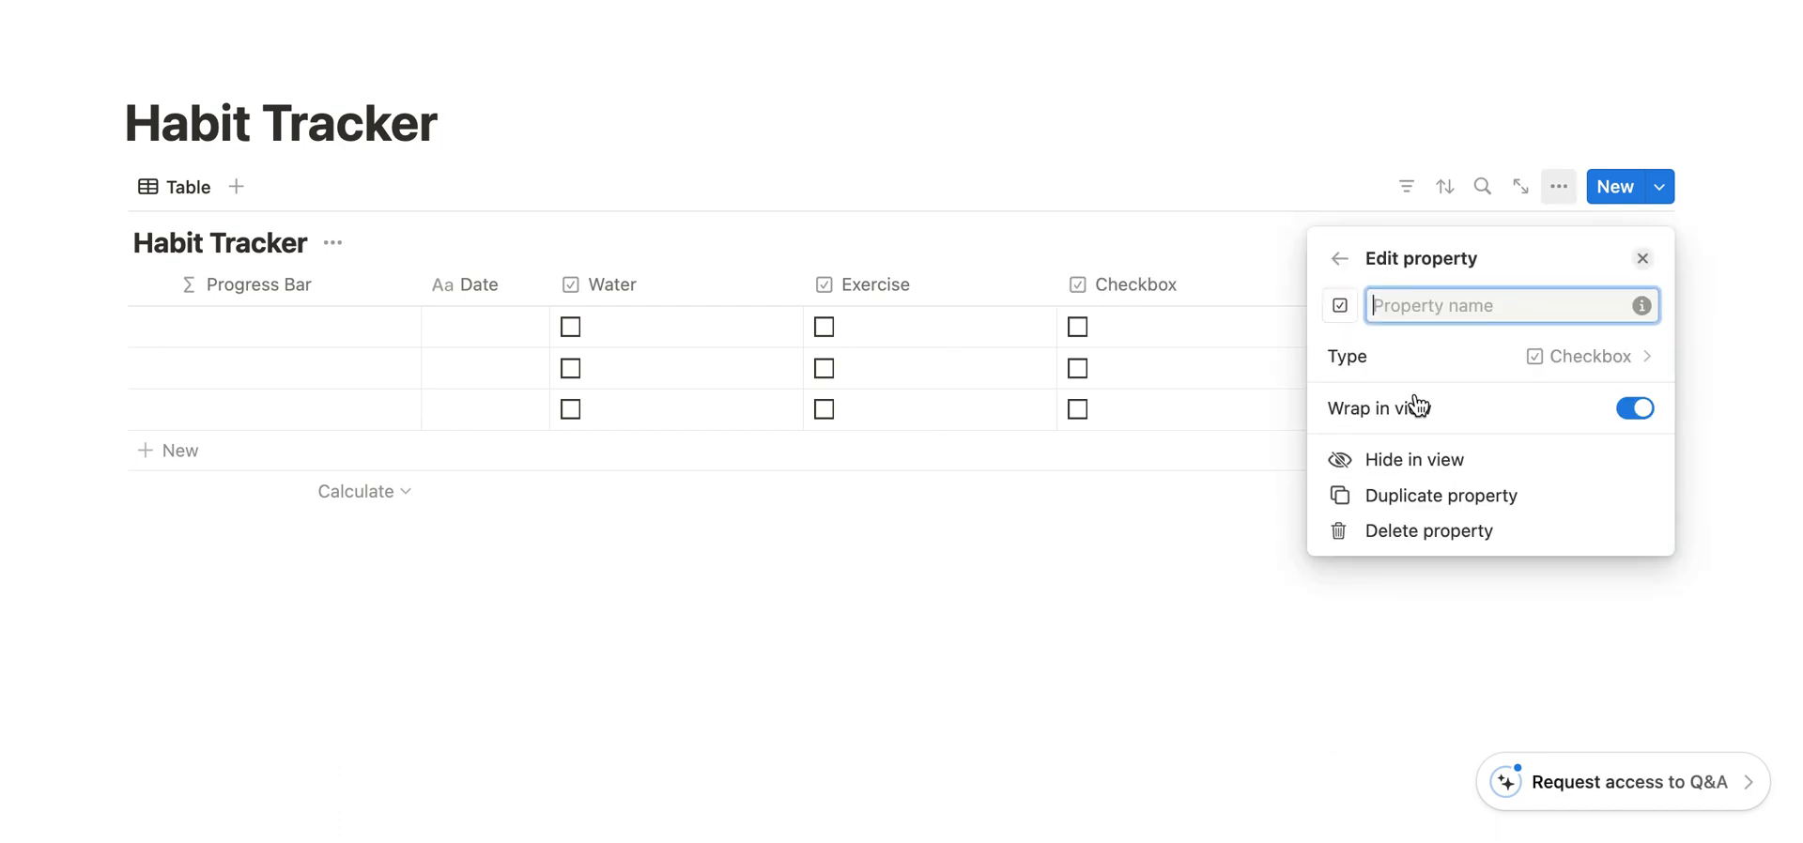
{"action": "left_click", "coordinate": [1400, 306]}
{"action": "key", "text": "super+a"}
{"action": "type", "text": "J"}
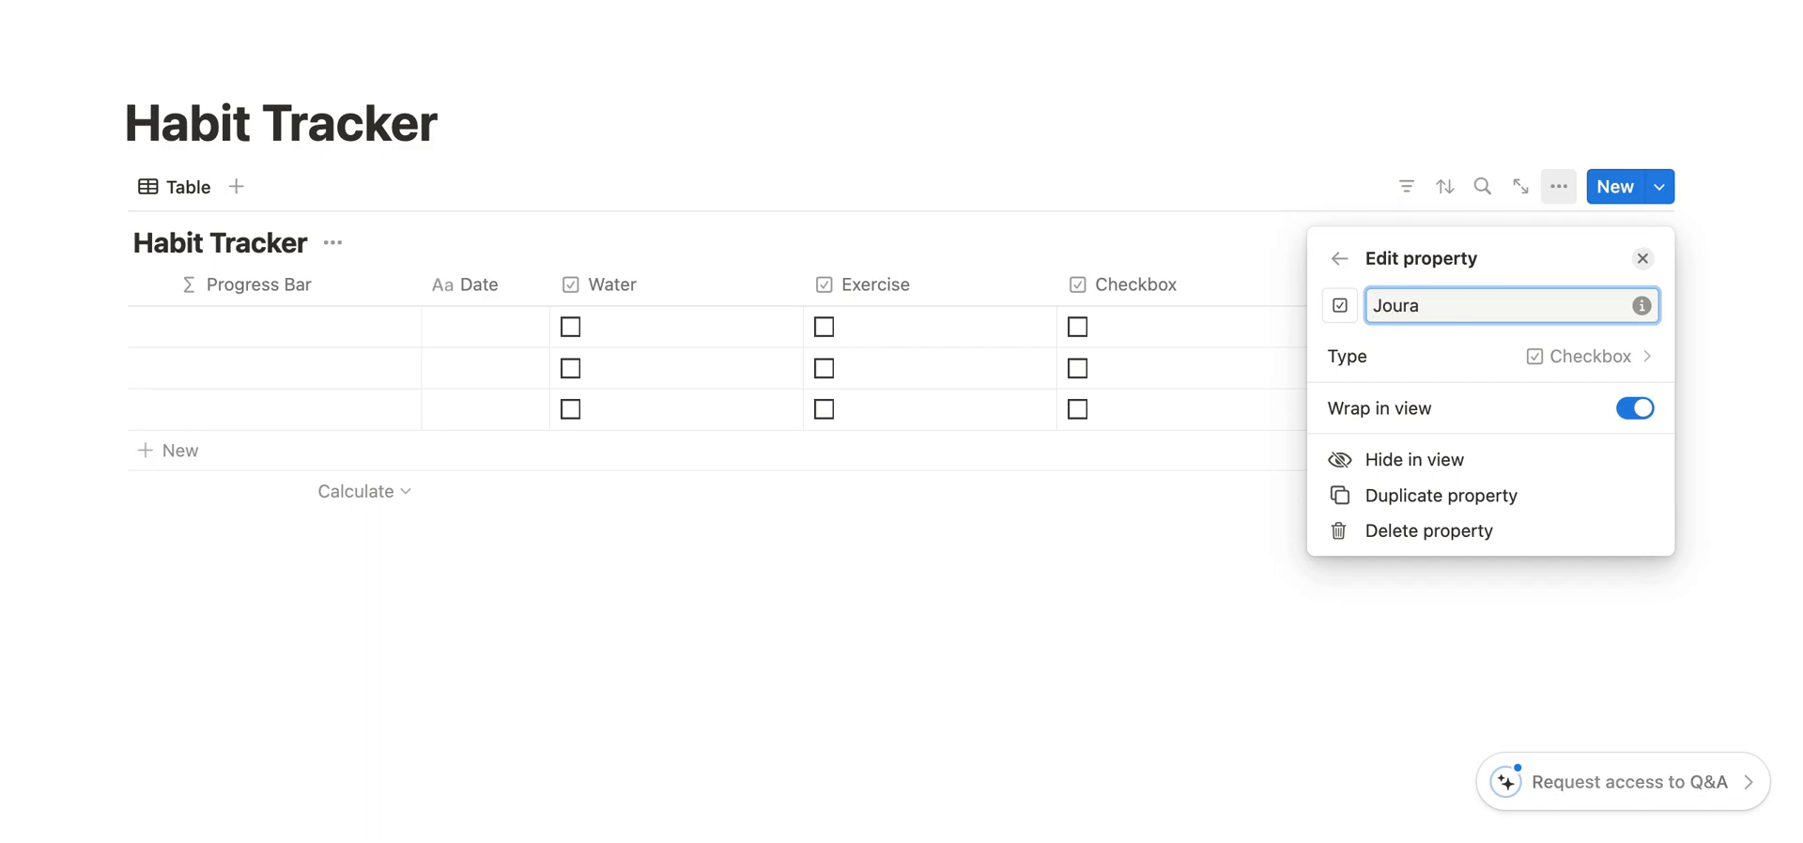
{"action": "type", "text": "ournaling"}
{"action": "left_click", "coordinate": [1167, 150]}
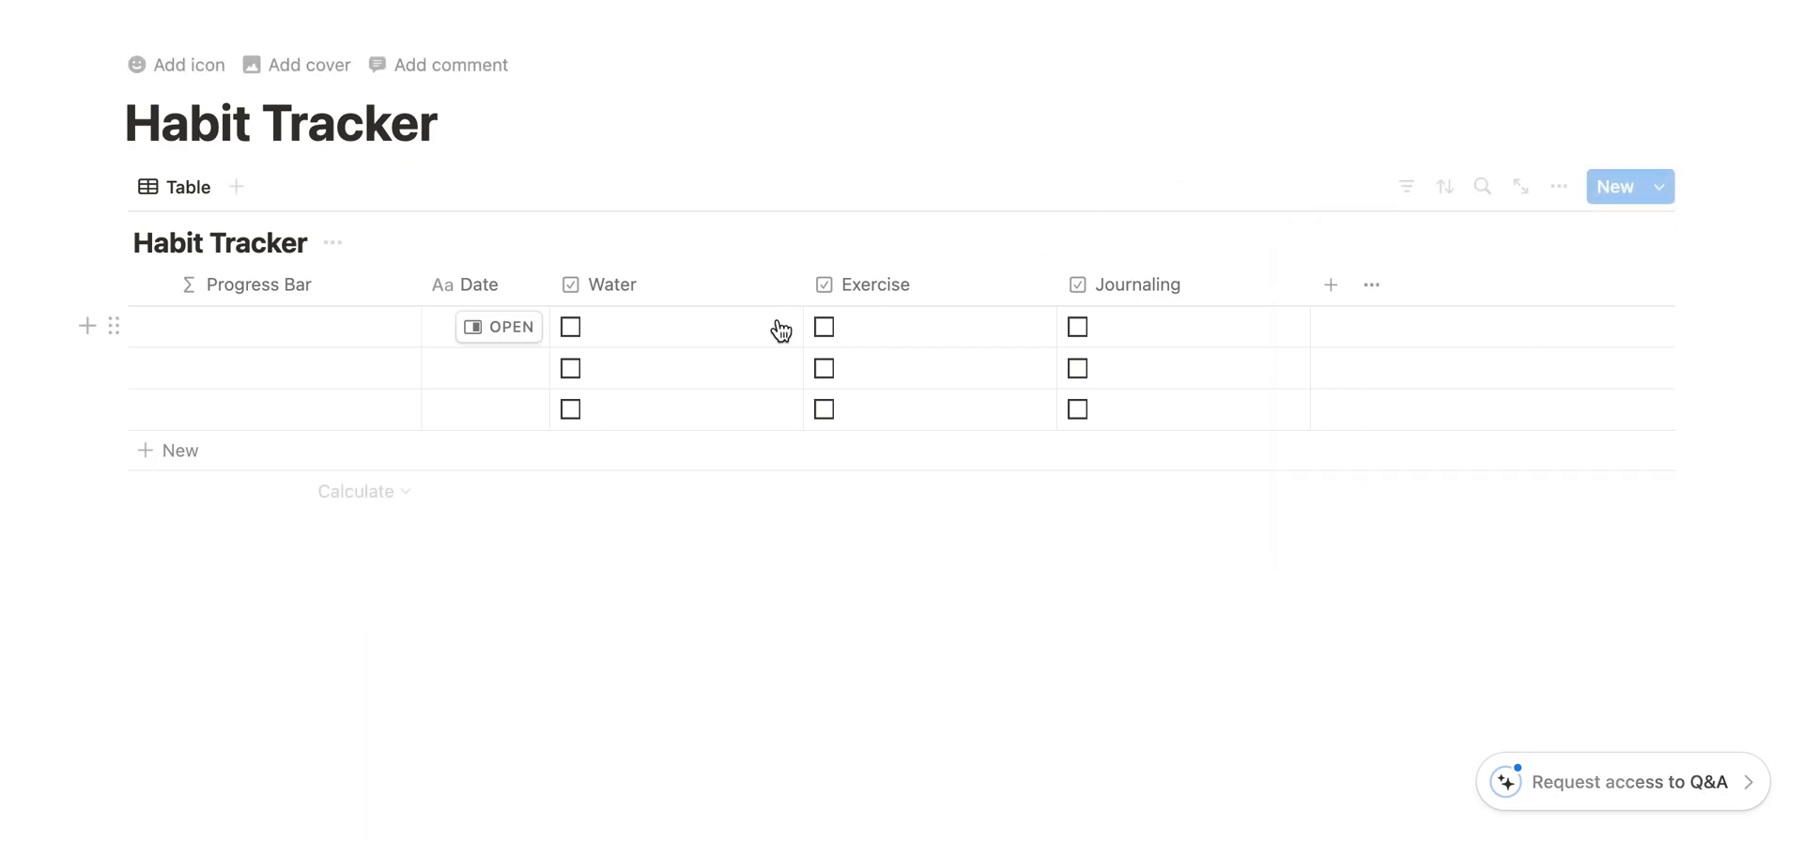
- Test the first row's Water, Exercise and Journaling checkboxes by ticking and clearing them
{"action": "left_click", "coordinate": [570, 327]}
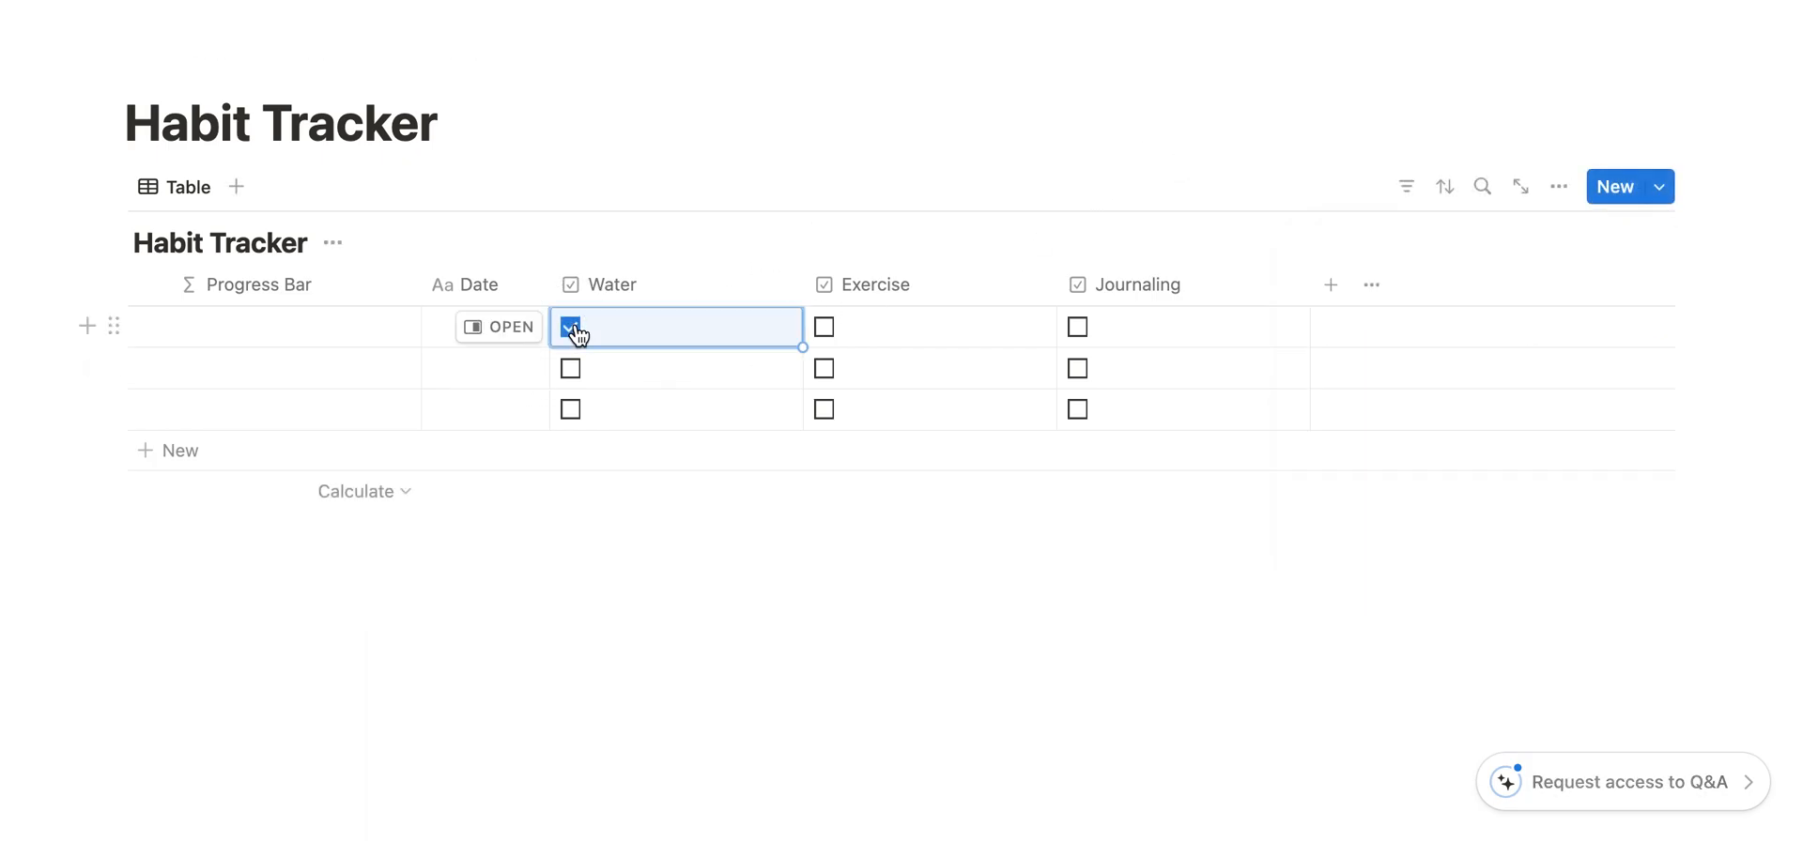
{"action": "left_click", "coordinate": [826, 327]}
{"action": "left_click", "coordinate": [1078, 328]}
{"action": "left_click", "coordinate": [825, 329]}
{"action": "left_click", "coordinate": [1077, 331]}
{"action": "left_click", "coordinate": [573, 329]}
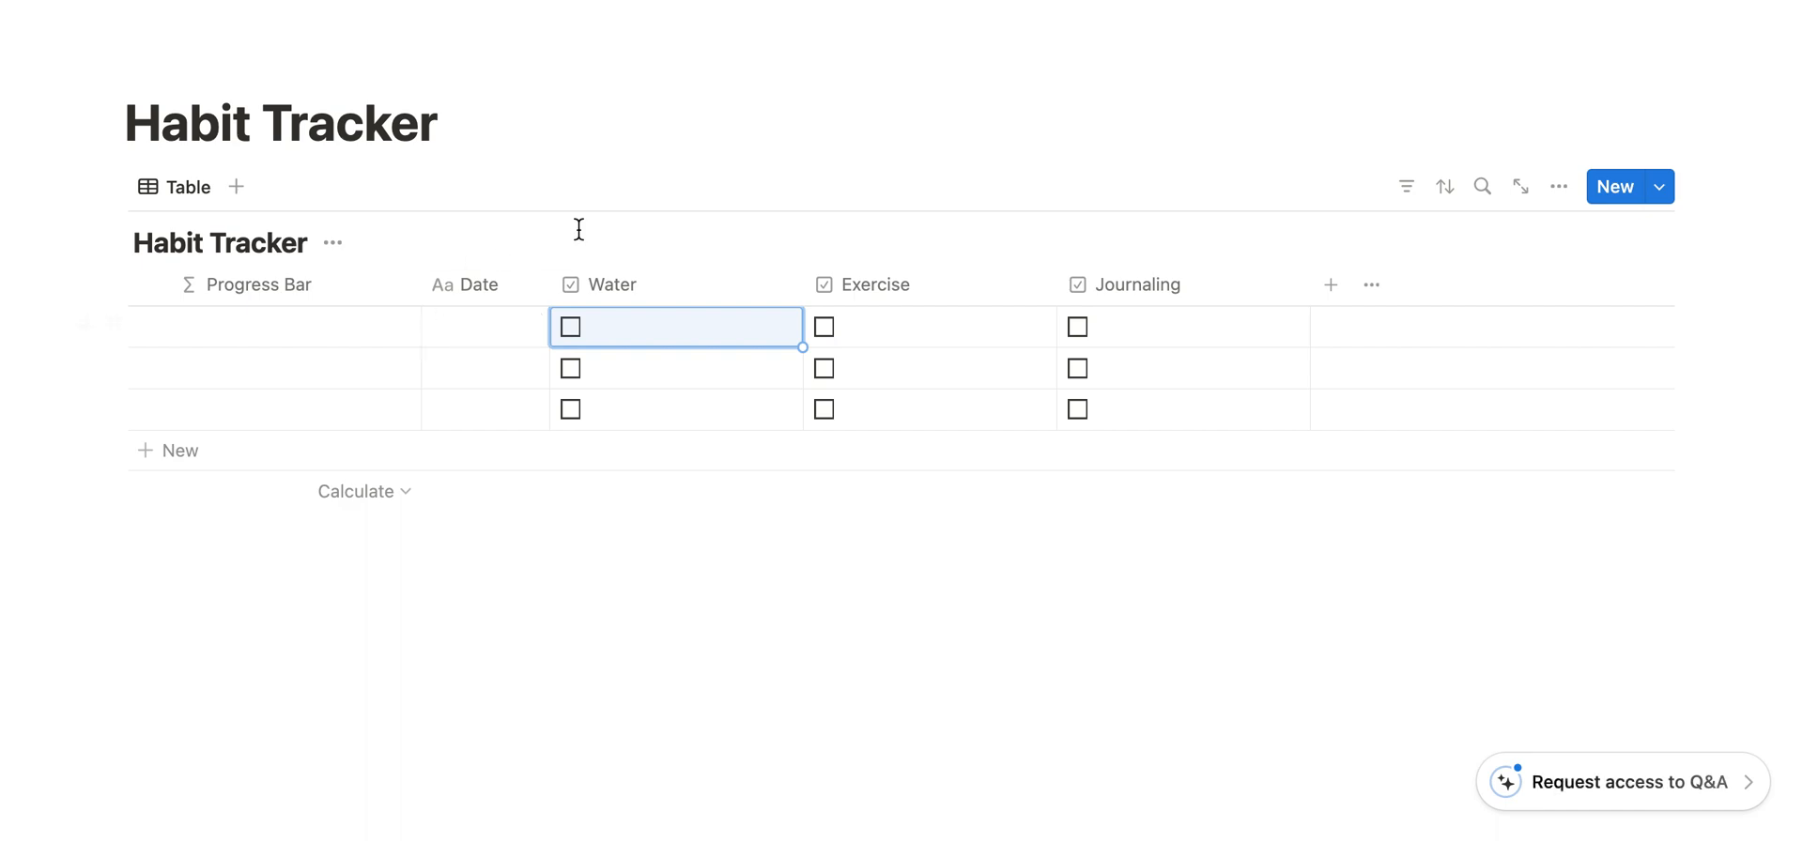
{"action": "left_click", "coordinate": [449, 333]}
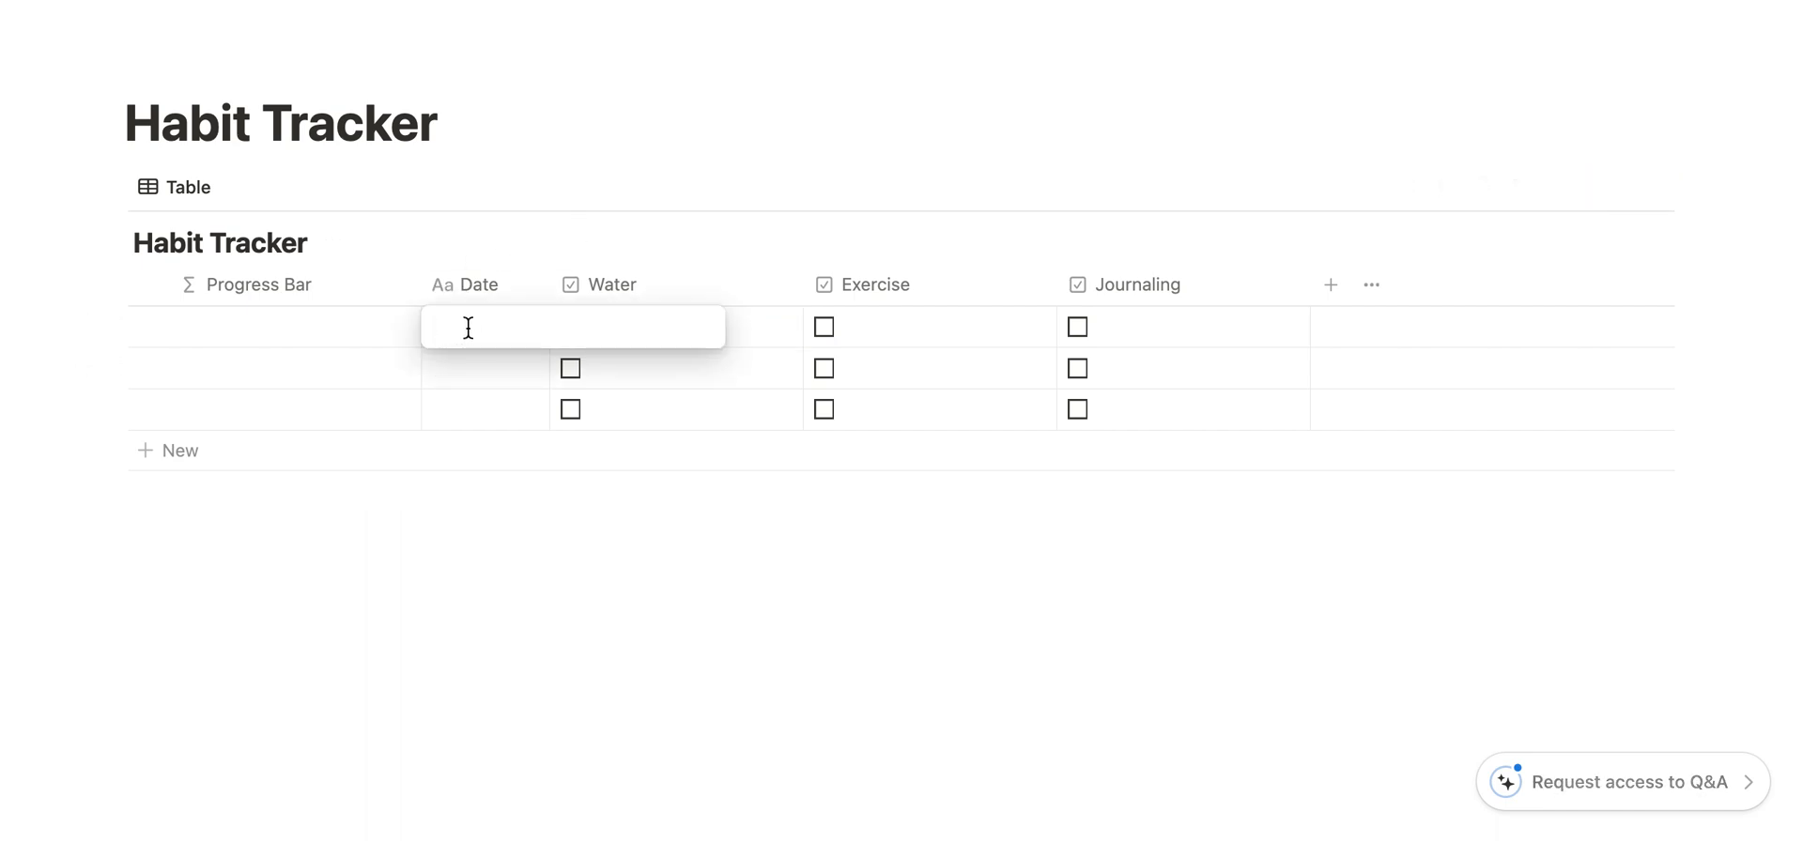
{"action": "type", "text": "@"}
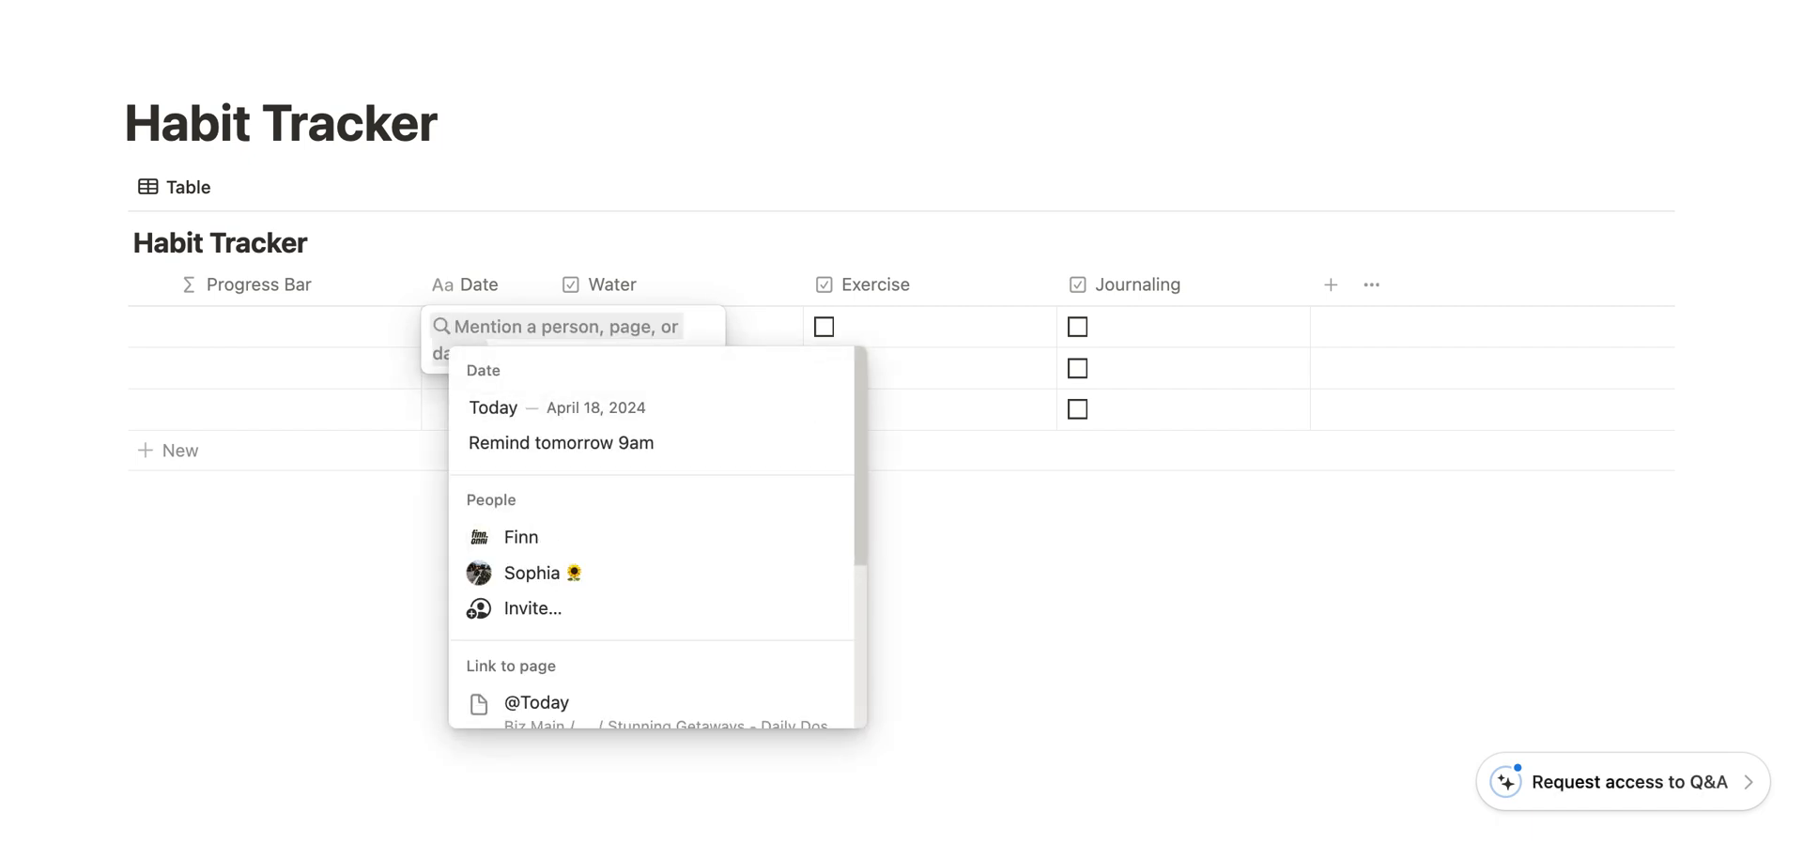
{"action": "left_click", "coordinate": [580, 409]}
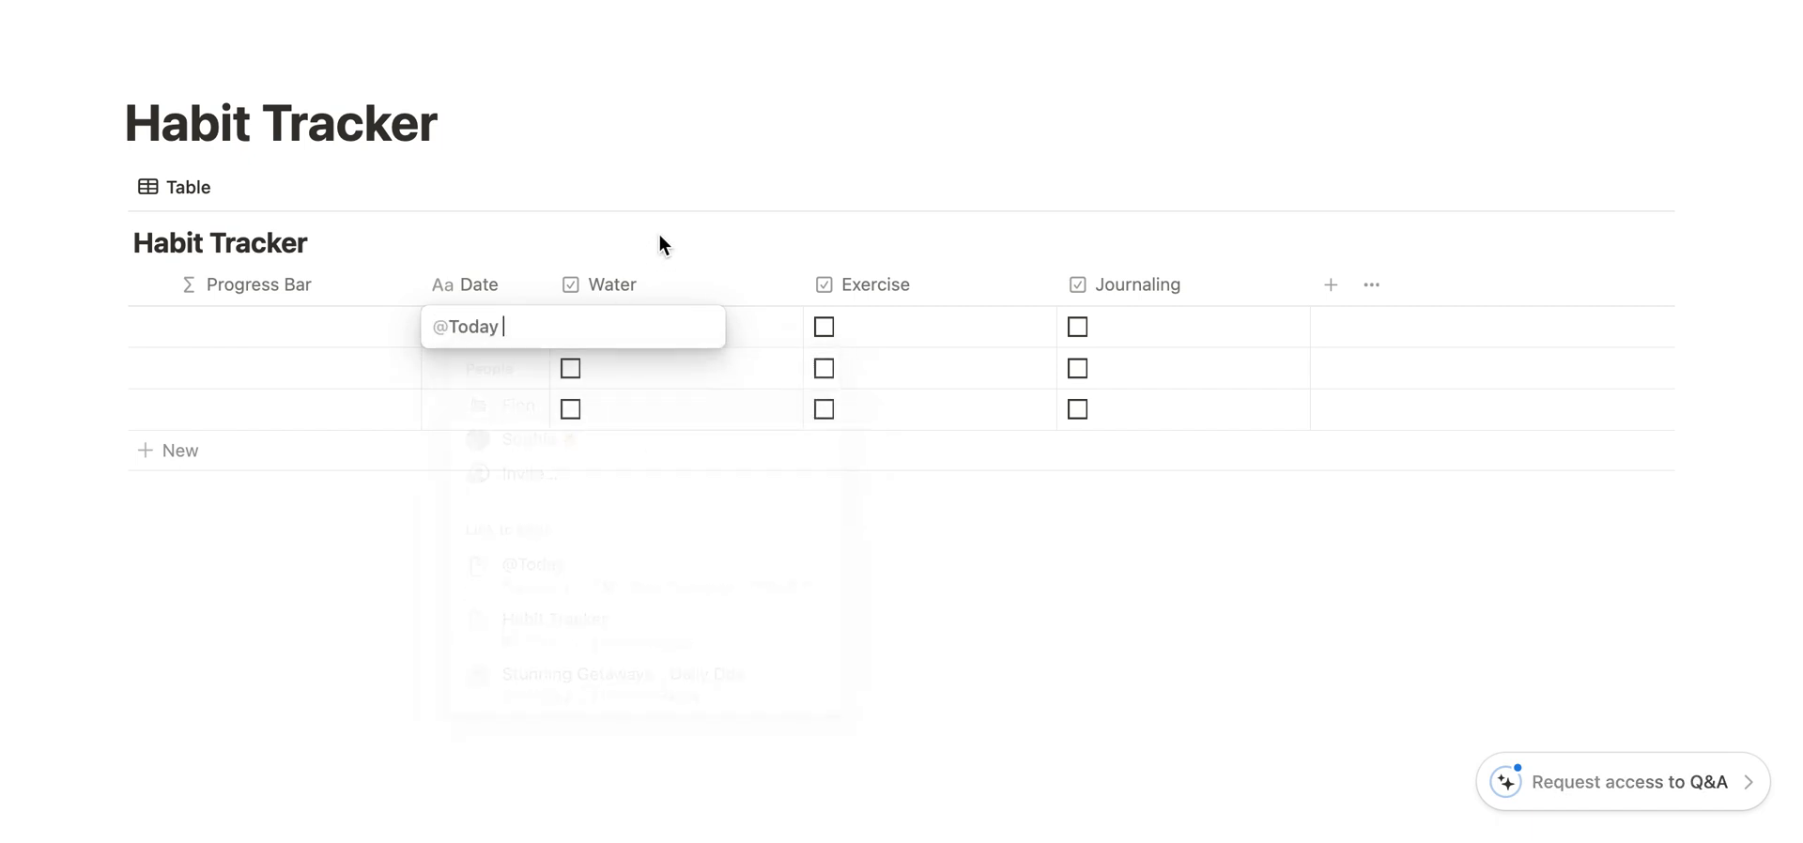
{"action": "left_click", "coordinate": [712, 209]}
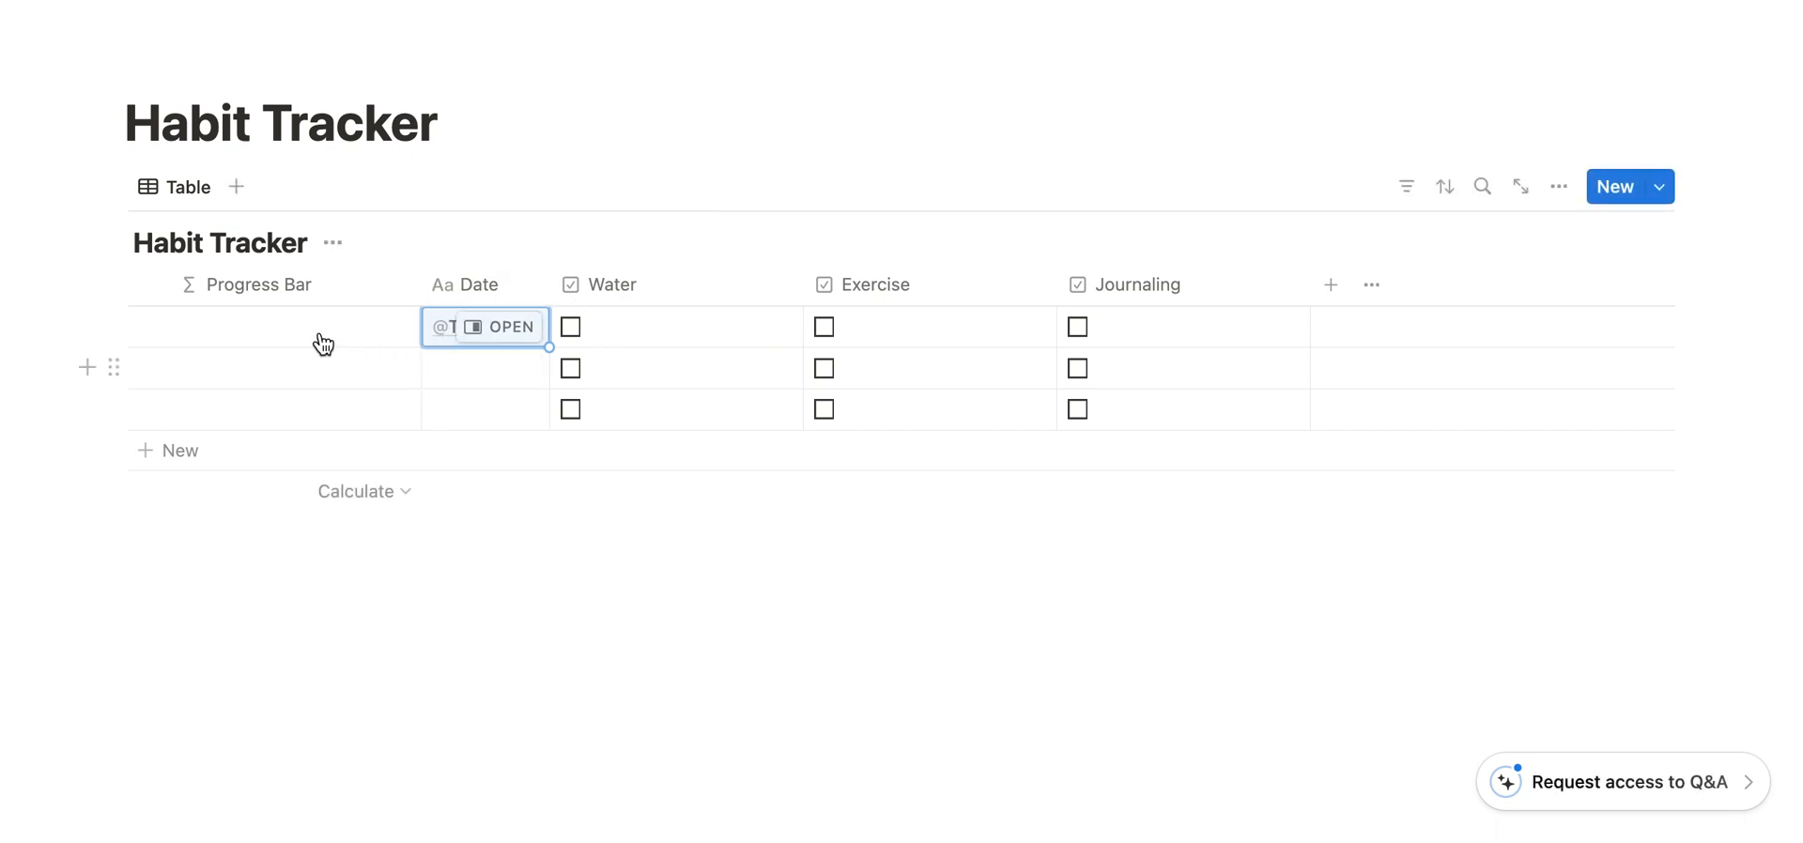
- Delete the two empty rows below the Today entry
{"action": "left_click", "coordinate": [114, 365]}
{"action": "key", "text": "Delete"}
{"action": "left_click", "coordinate": [114, 366]}
{"action": "key", "text": "Delete"}
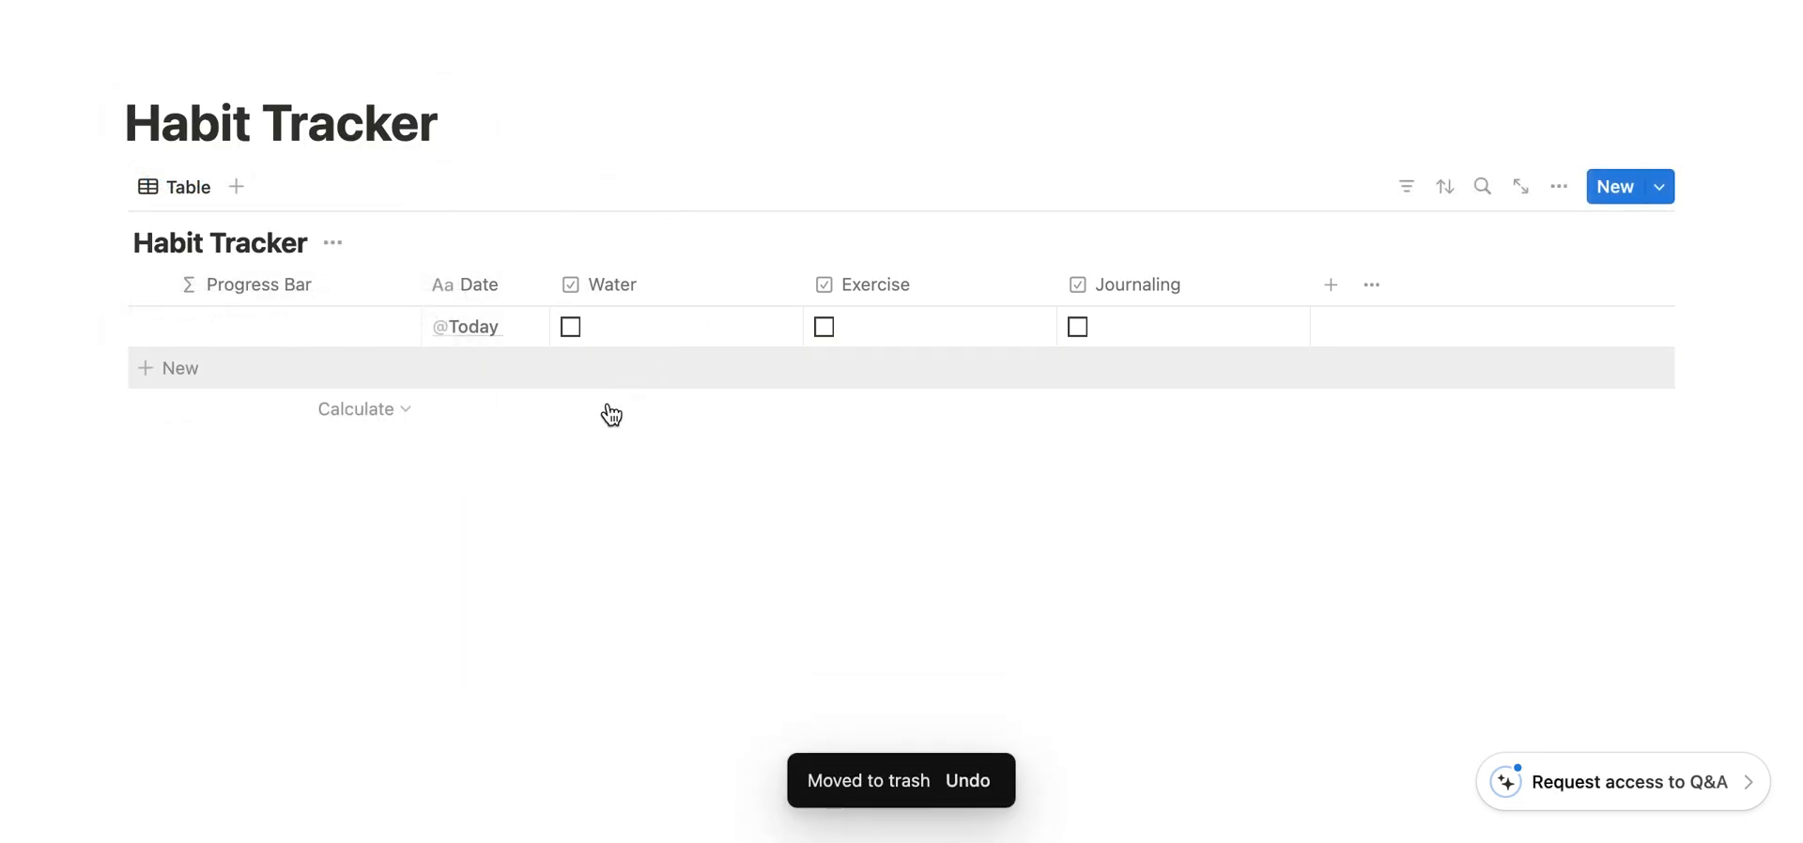
- Set the Progress Bar formula with nested if conditions returning 100 for all three habits checked, 66 for any two, 33 for any one, otherwise 0
{"action": "left_click", "coordinate": [576, 325]}
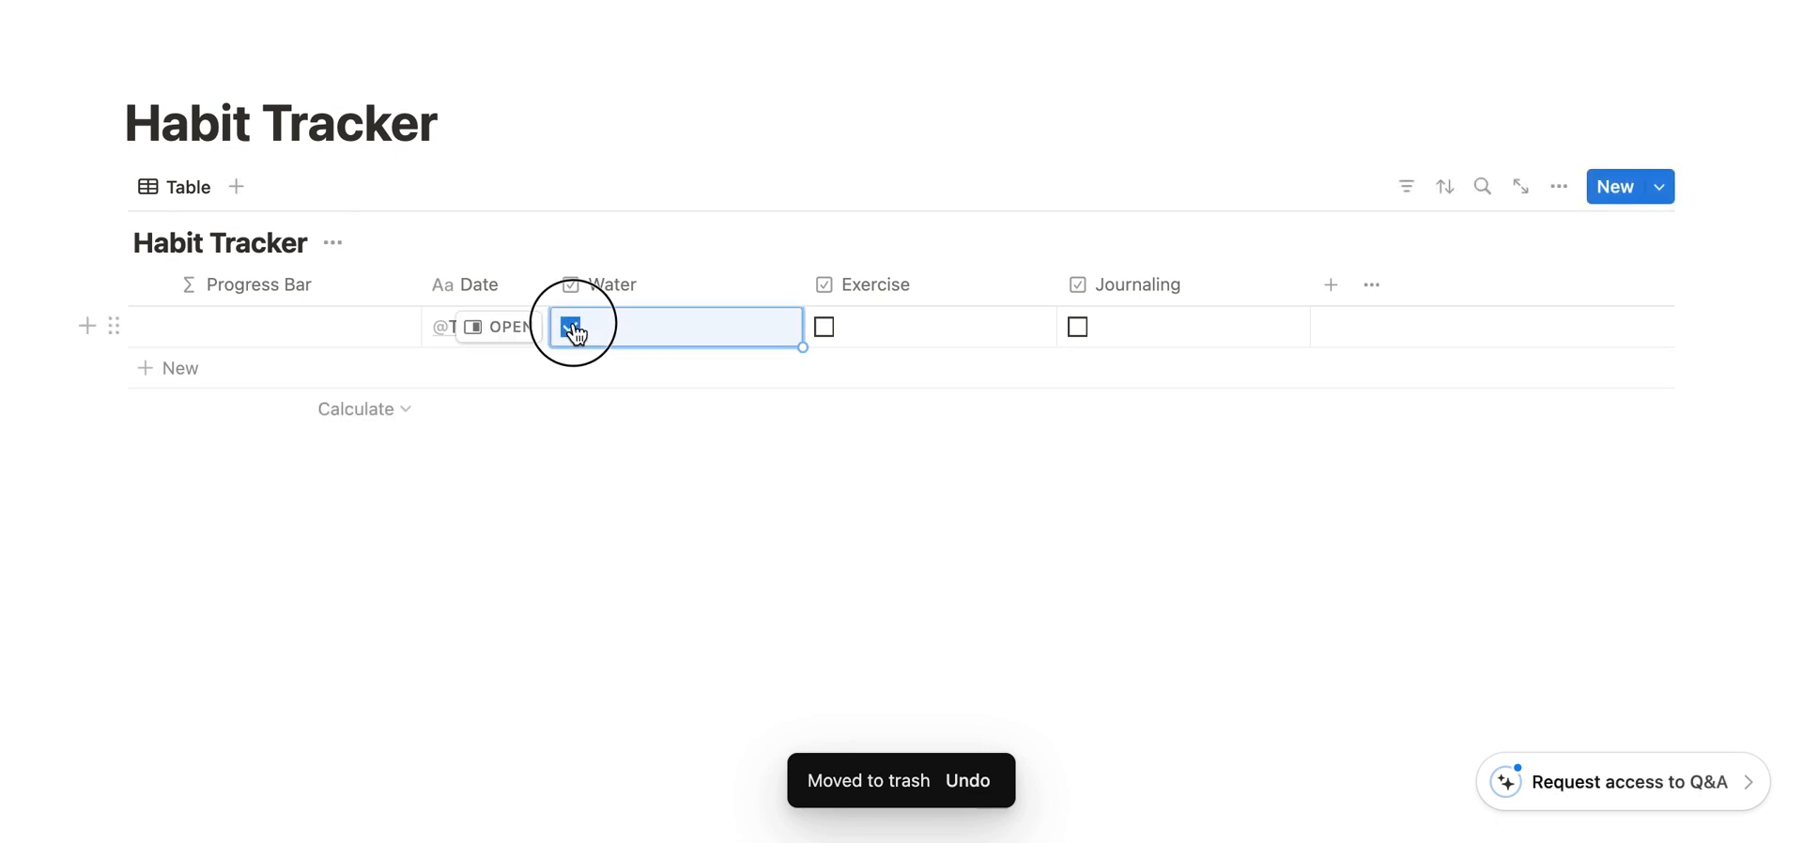
{"action": "left_click", "coordinate": [267, 326]}
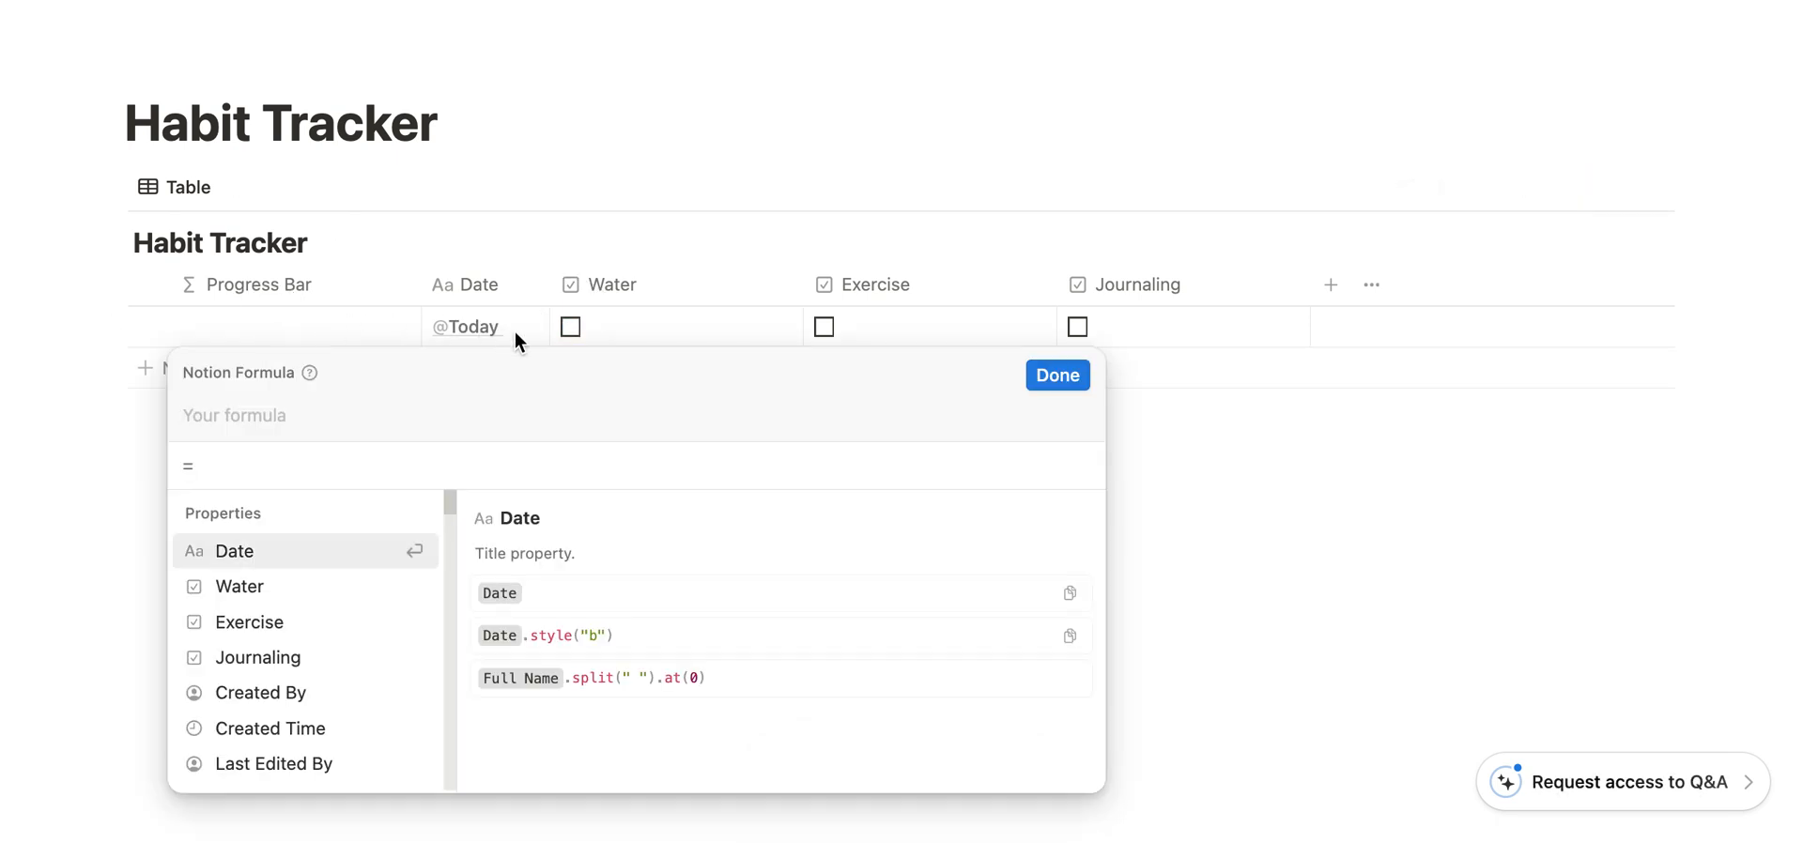
{"action": "left_click_drag", "start_coordinate": [576, 361], "coordinate": [621, 321]}
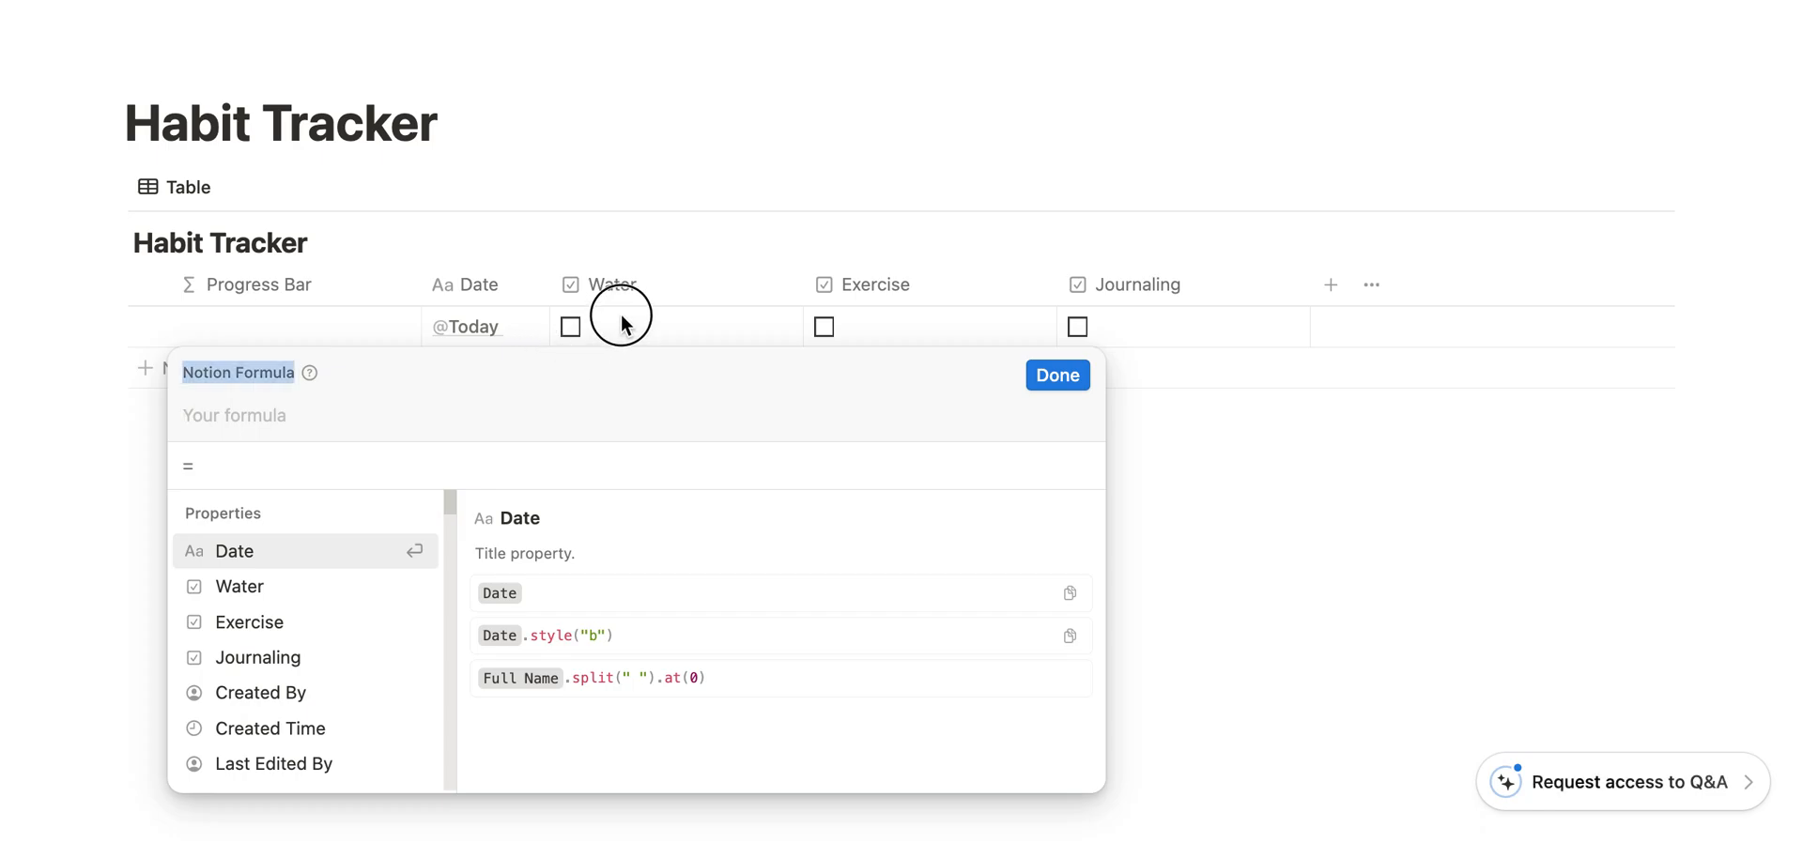
{"action": "left_click", "coordinate": [259, 427]}
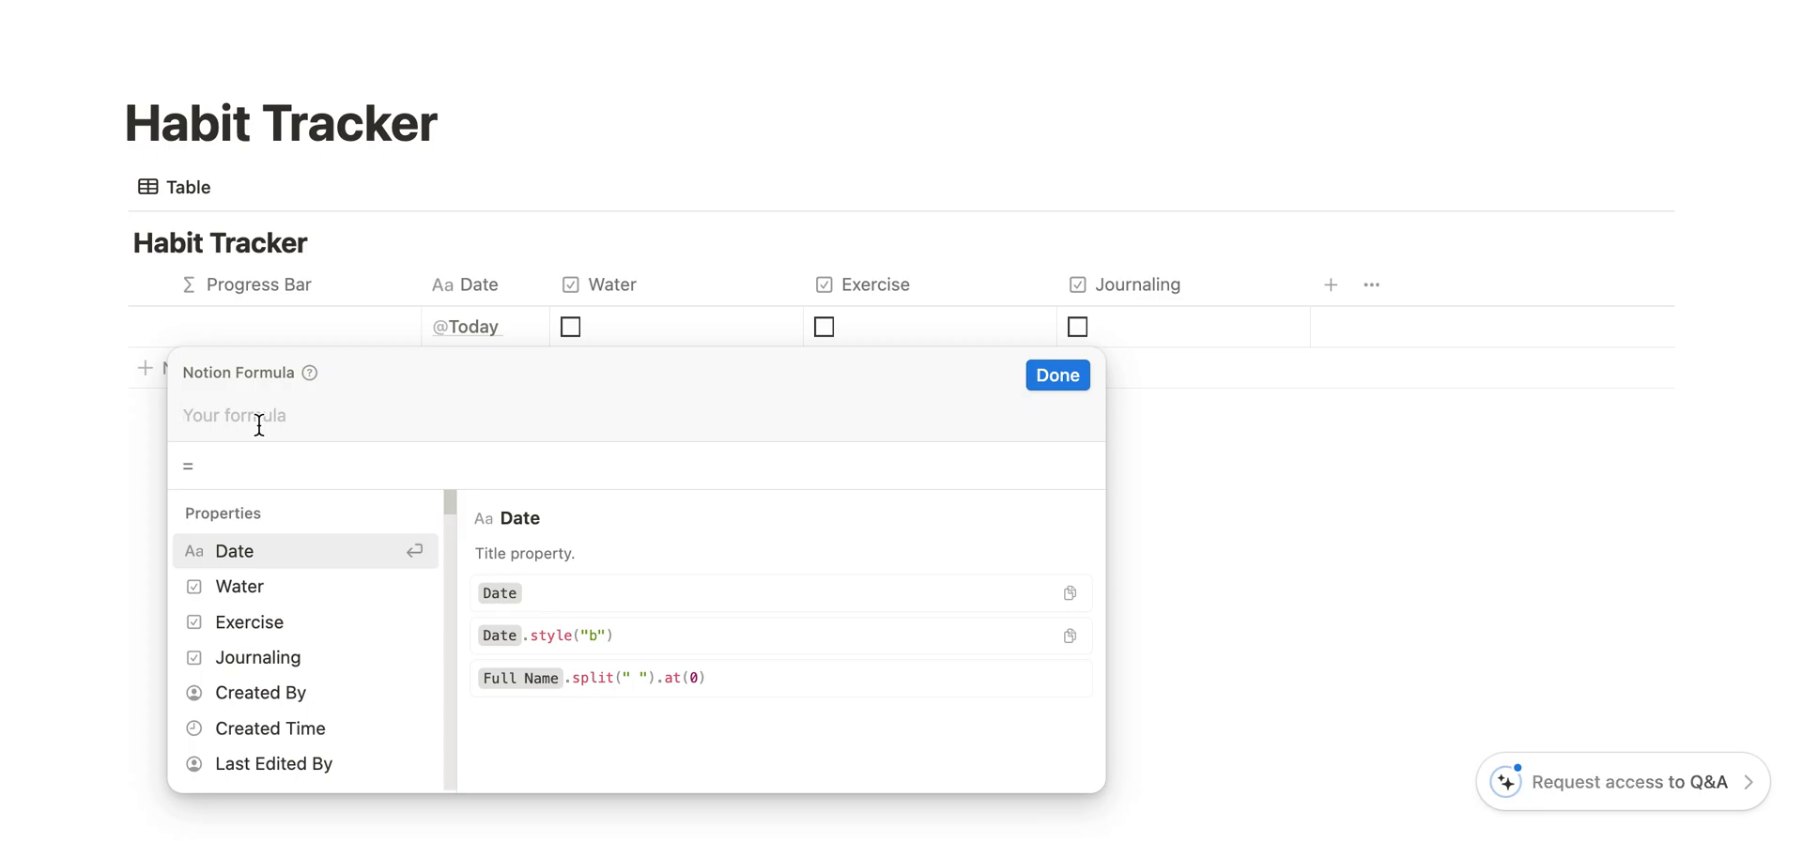
{"action": "type", "text": "if(and(Water, Exercise, Journaling), 100, if(or(and(Water, Exercise), and(Water, Journaling), and(Exercise, Journaling)), 66, if(or(Water, Exercise, Journaling), 33, 0)))"}
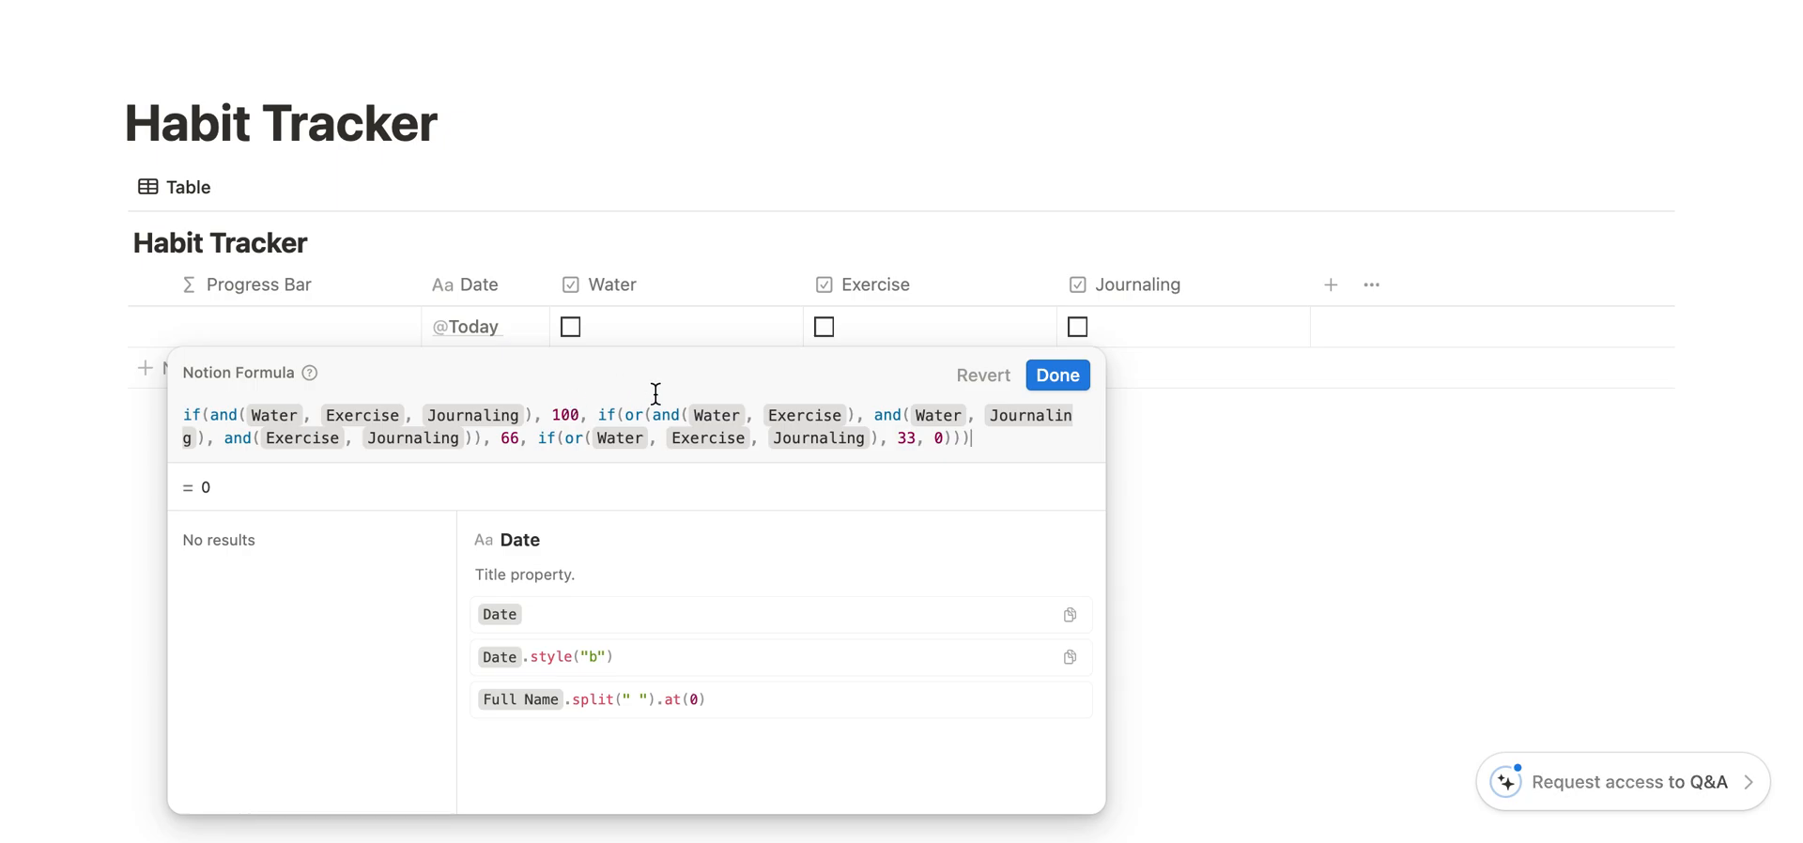
{"action": "left_click", "coordinate": [1057, 377]}
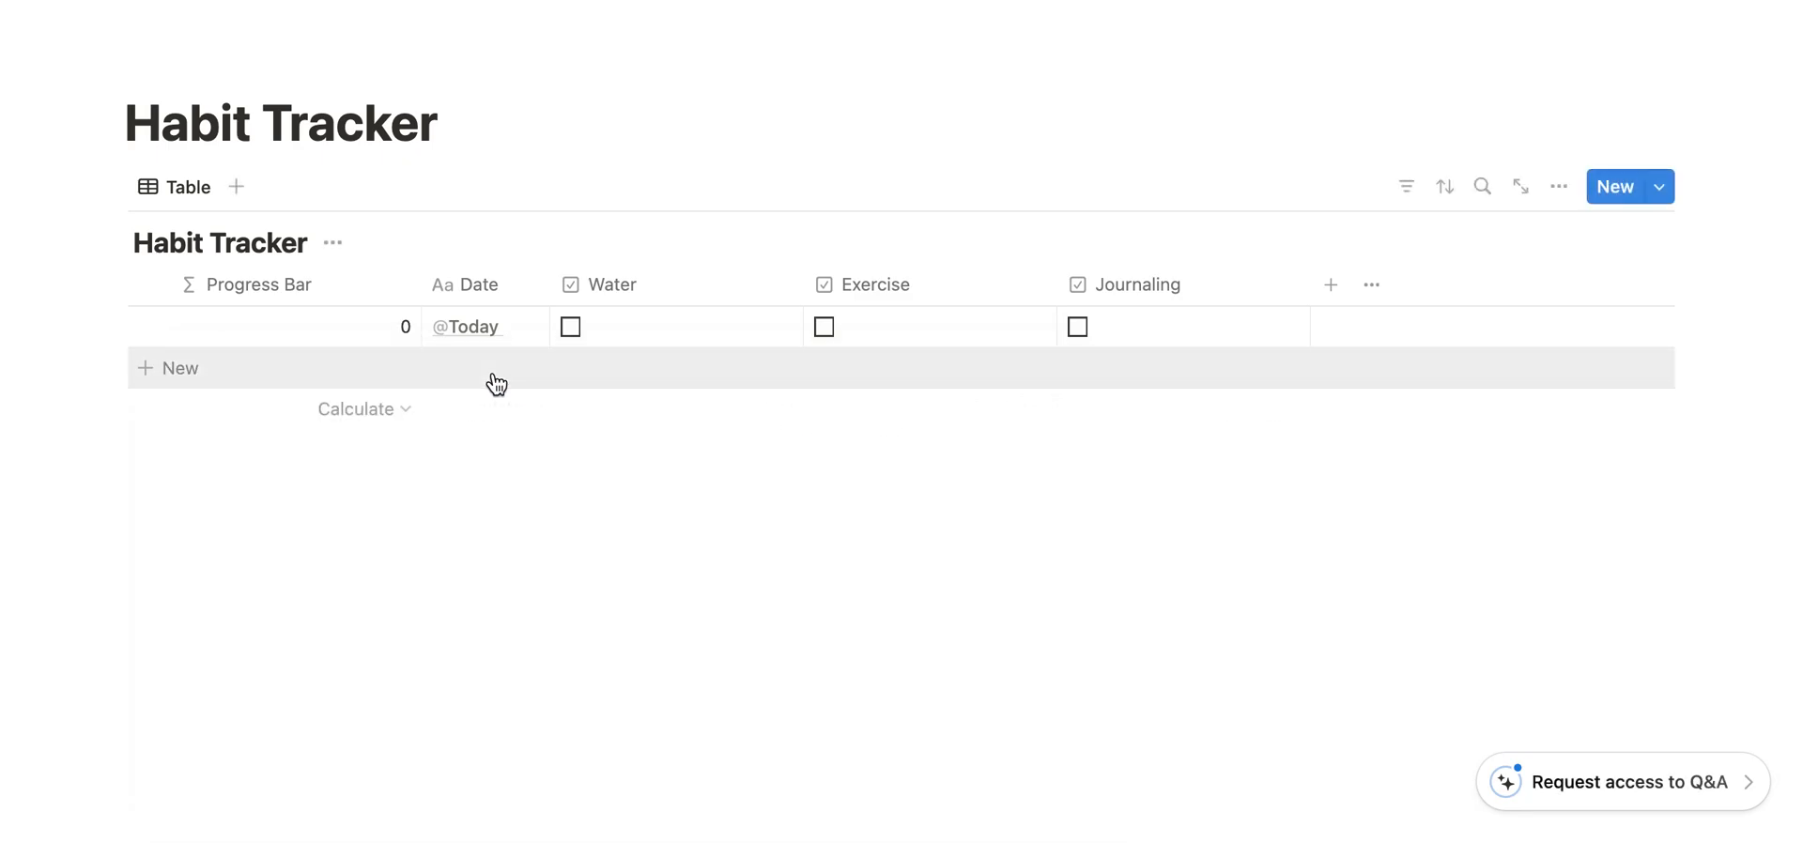
- Test the formula by ticking and clearing Water, Exercise and Journaling in the Today row
{"action": "left_click", "coordinate": [570, 327]}
{"action": "left_click", "coordinate": [824, 327]}
{"action": "left_click", "coordinate": [1077, 327]}
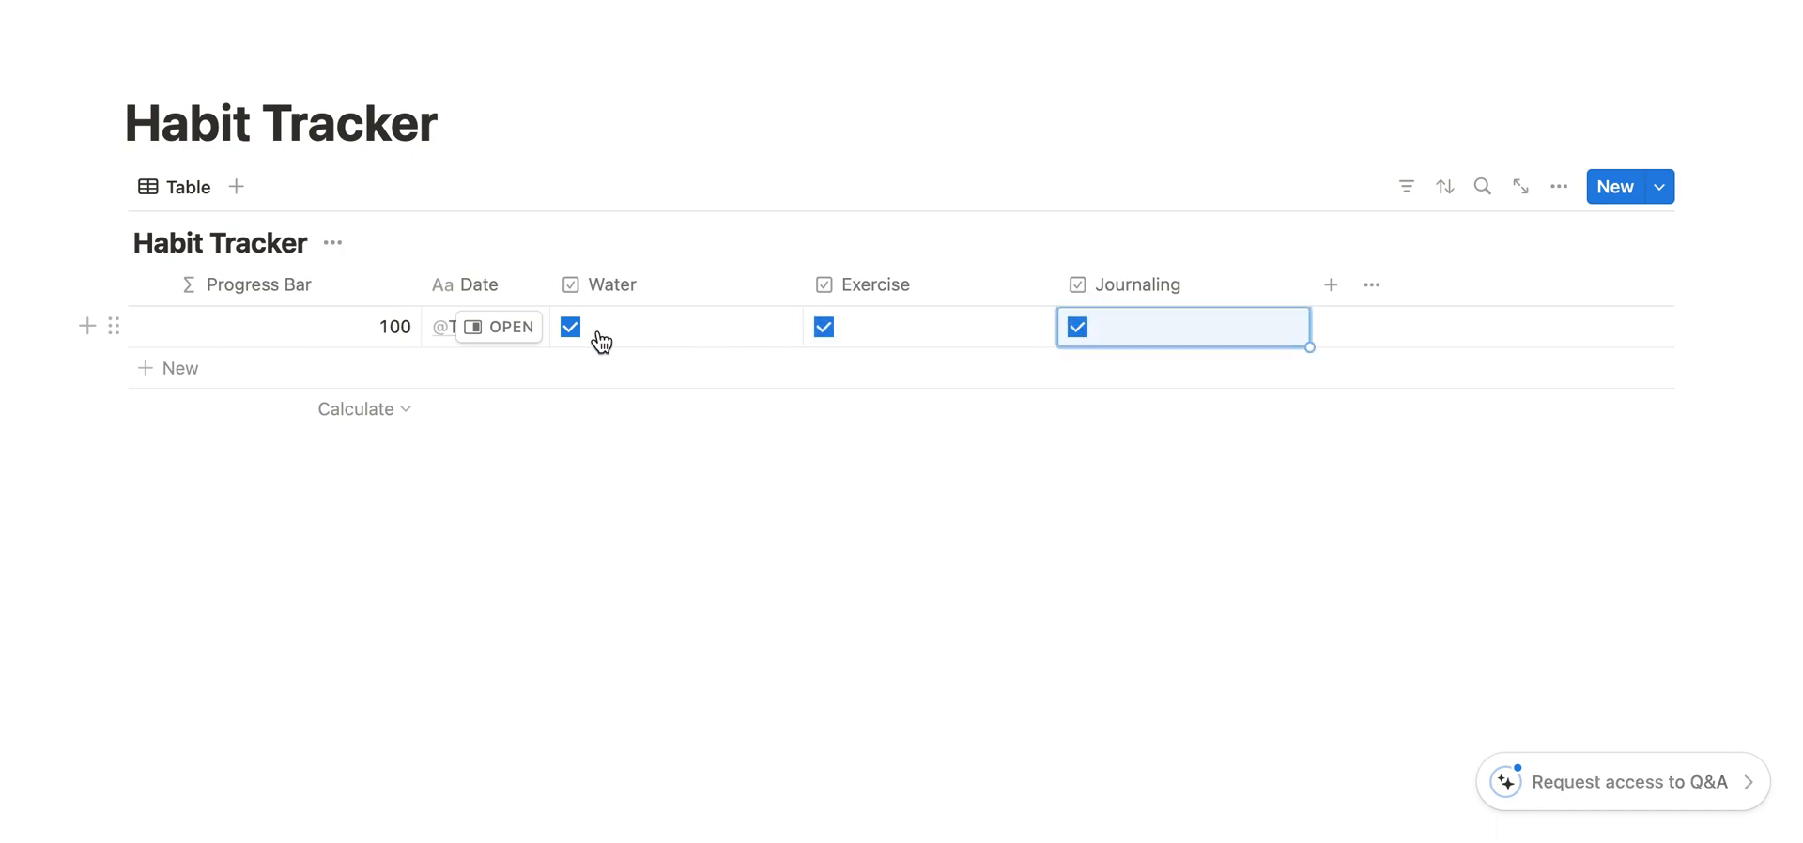
{"action": "left_click", "coordinate": [571, 327]}
{"action": "left_click", "coordinate": [824, 327]}
{"action": "left_click", "coordinate": [1077, 327]}
- Edit the Progress Bar property so its value is shown as a Bar
{"action": "left_click", "coordinate": [382, 327]}
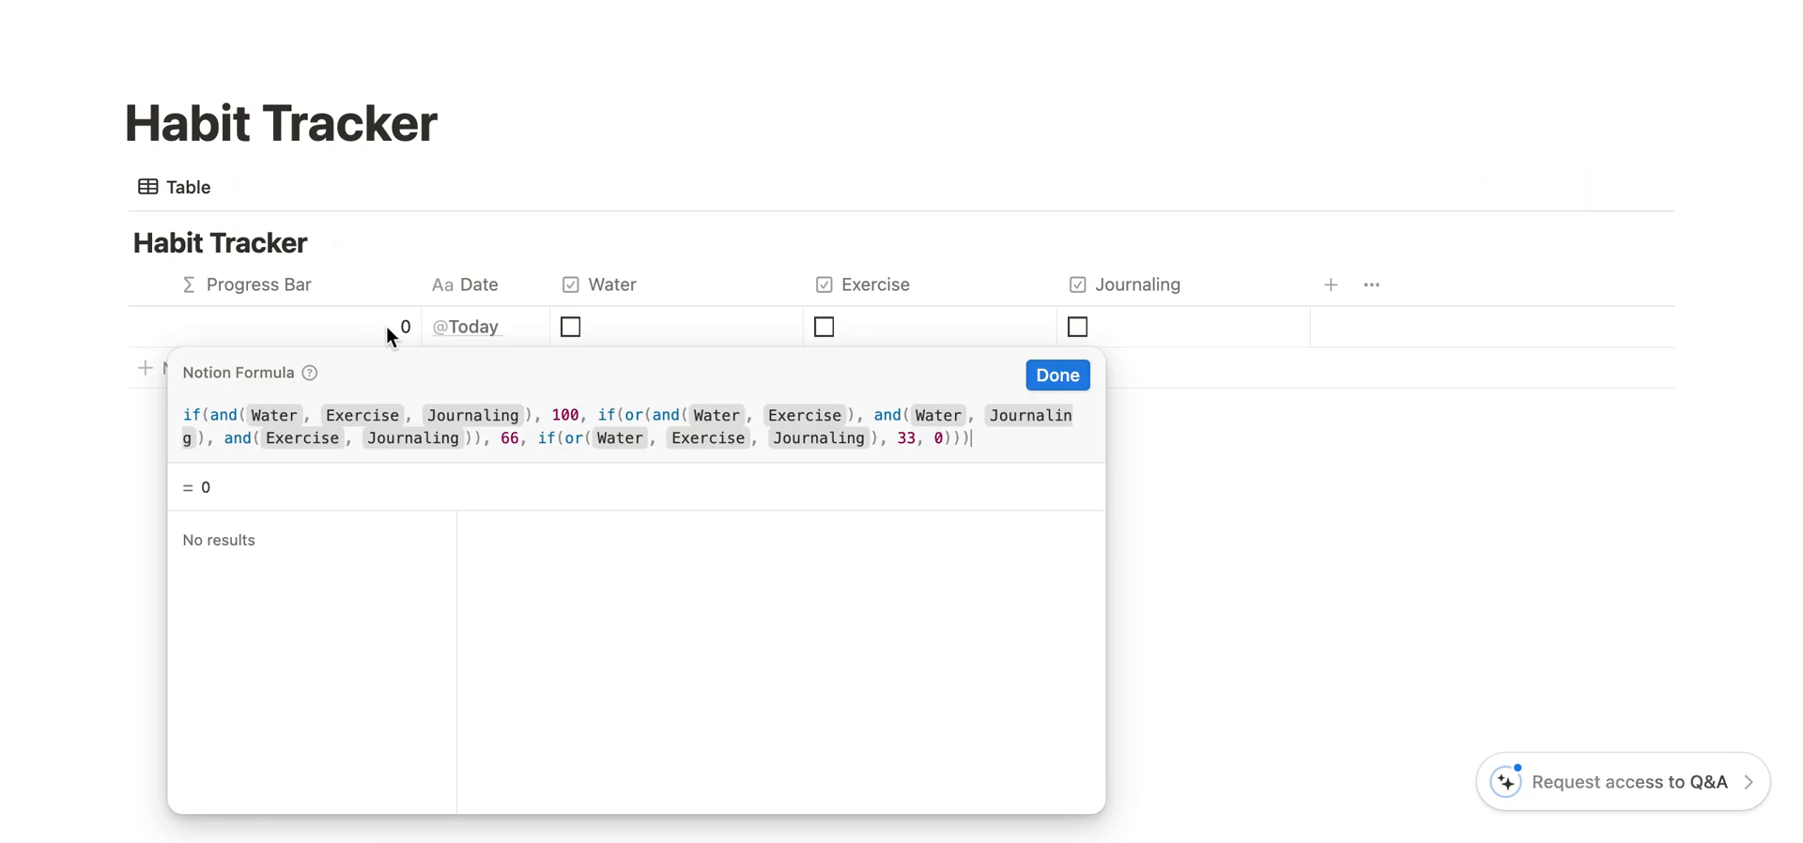
{"action": "left_click", "coordinate": [1058, 375]}
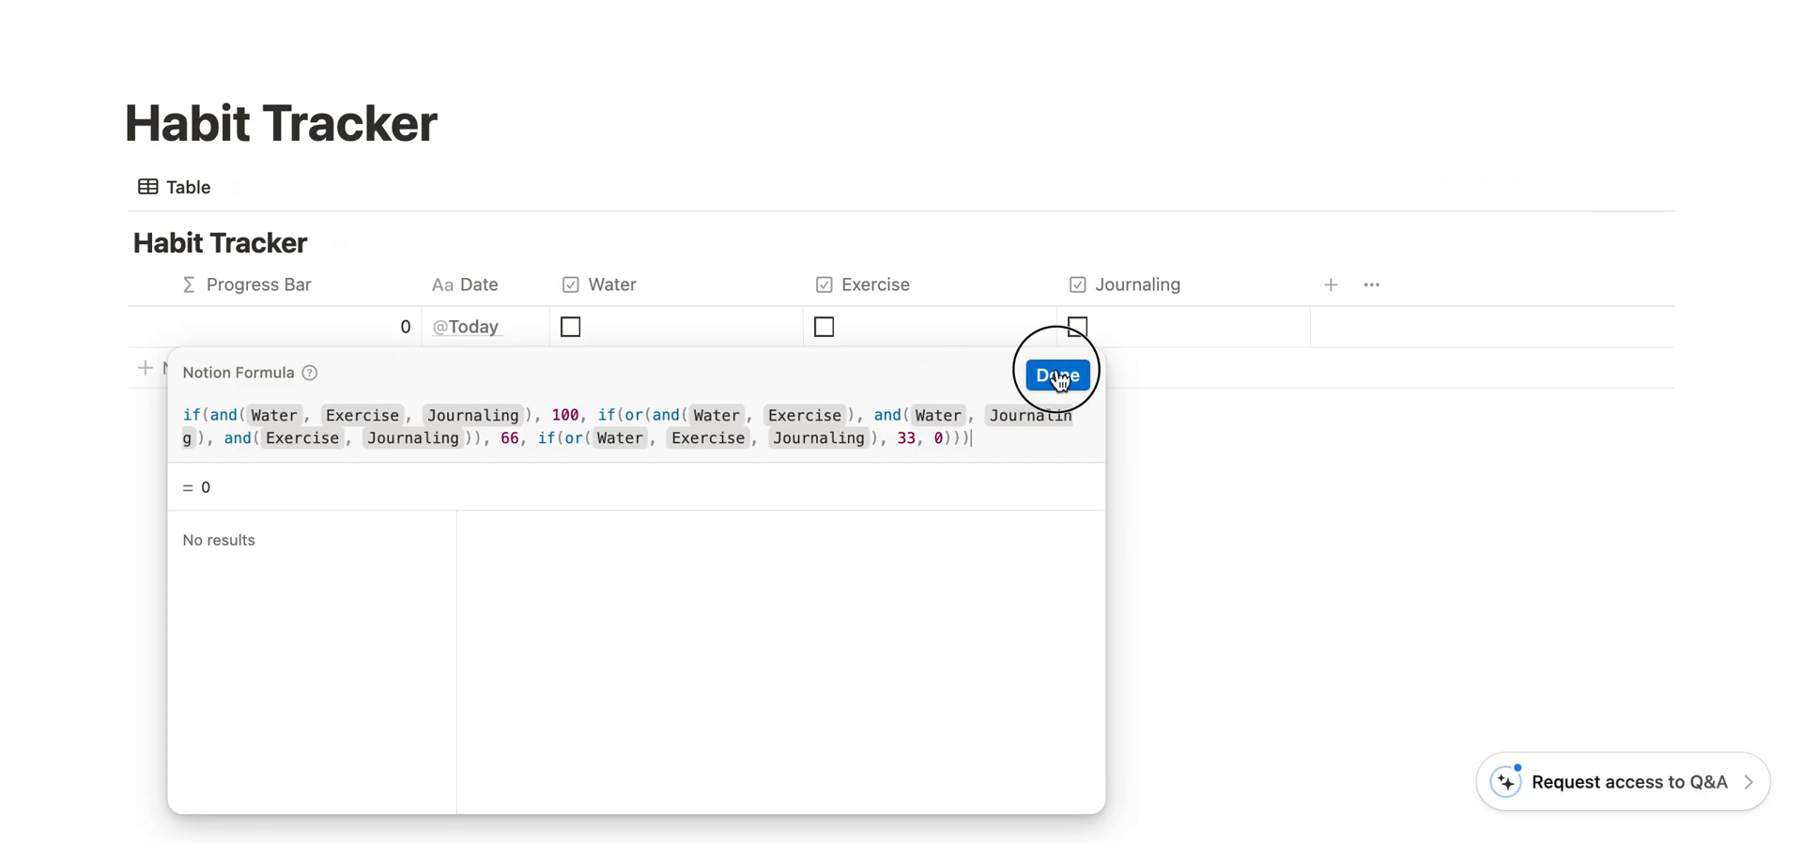
{"action": "left_click", "coordinate": [303, 284]}
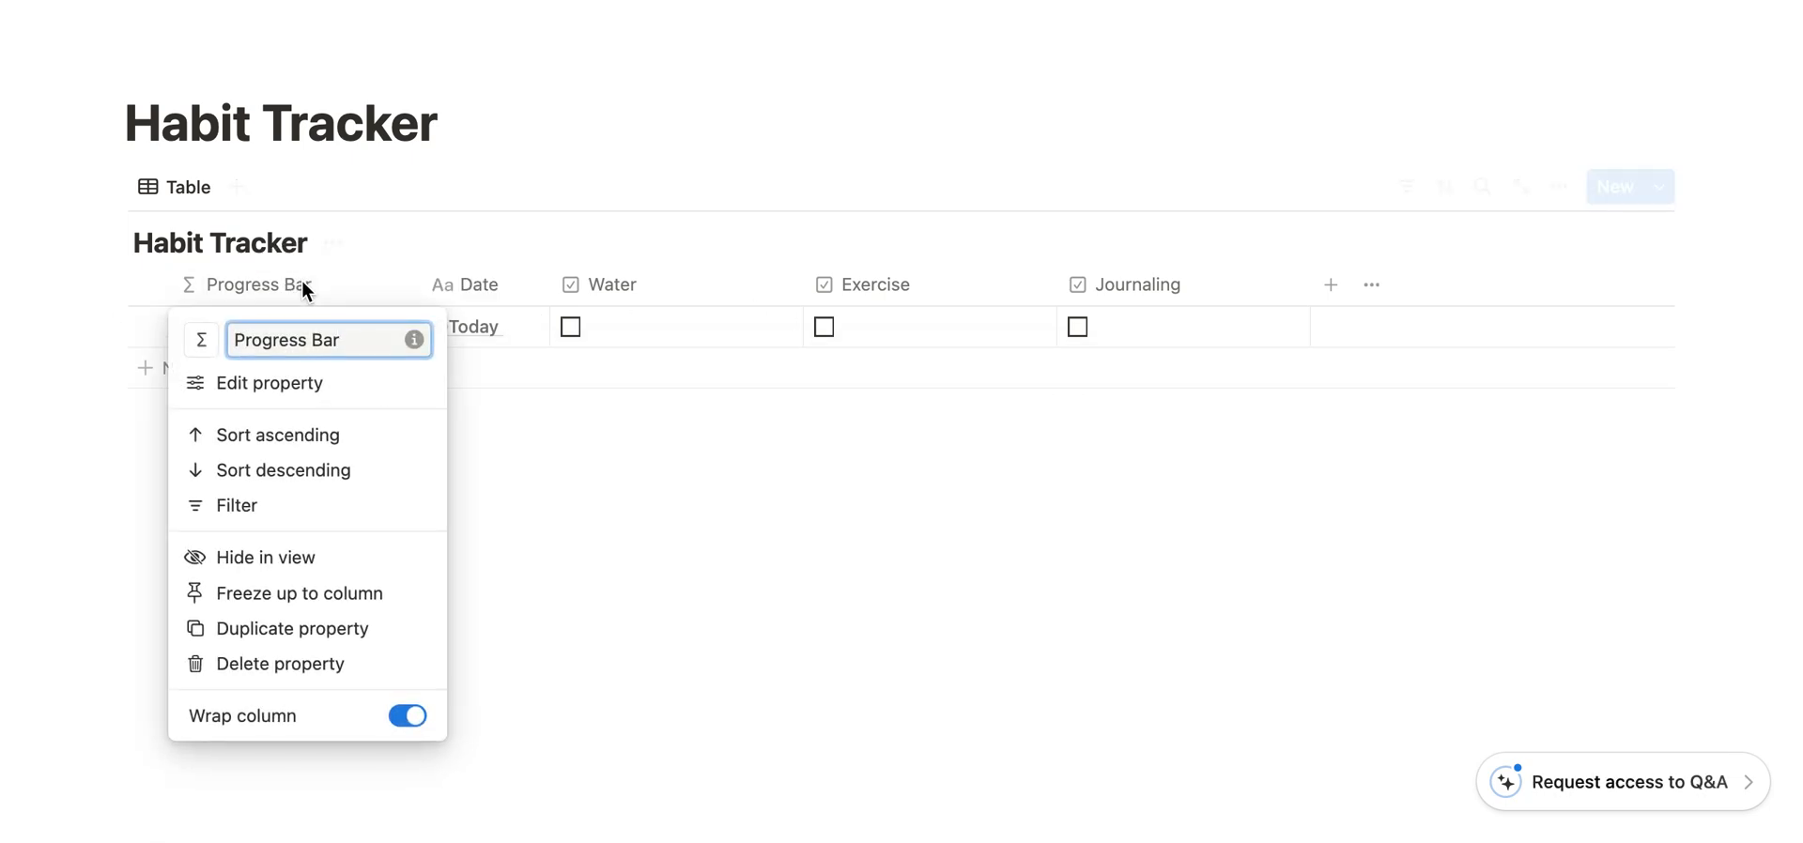
{"action": "left_click", "coordinate": [282, 385]}
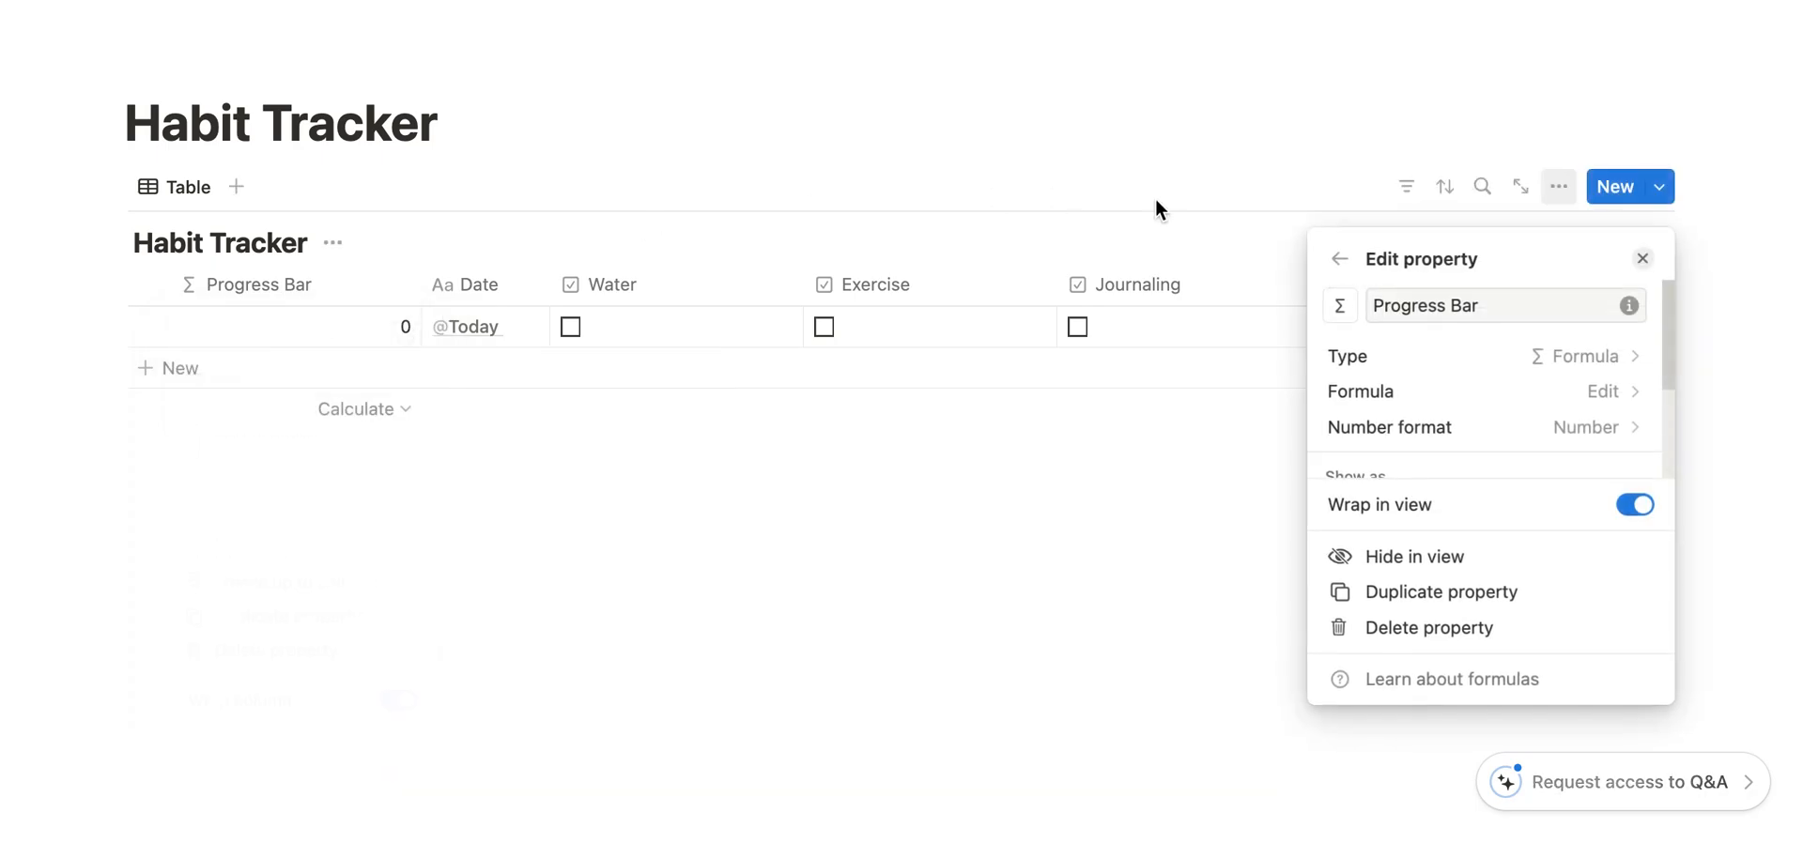
{"action": "scroll", "coordinate": [1479, 430], "scroll_direction": "down", "scroll_amount": 2}
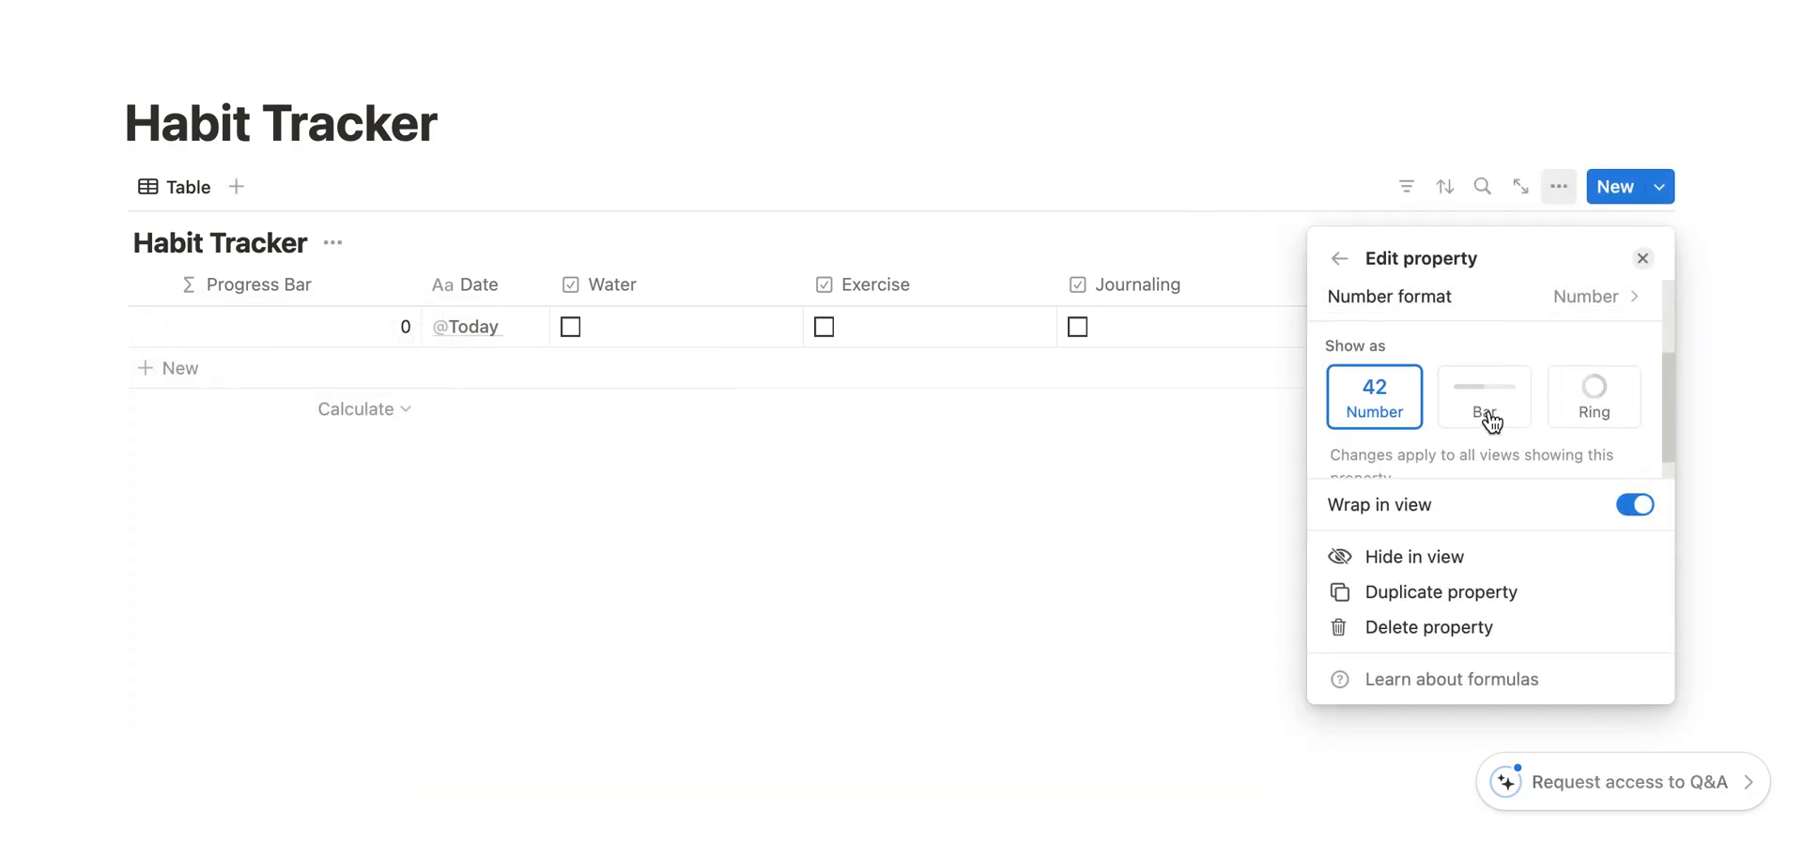
{"action": "left_click", "coordinate": [1492, 416]}
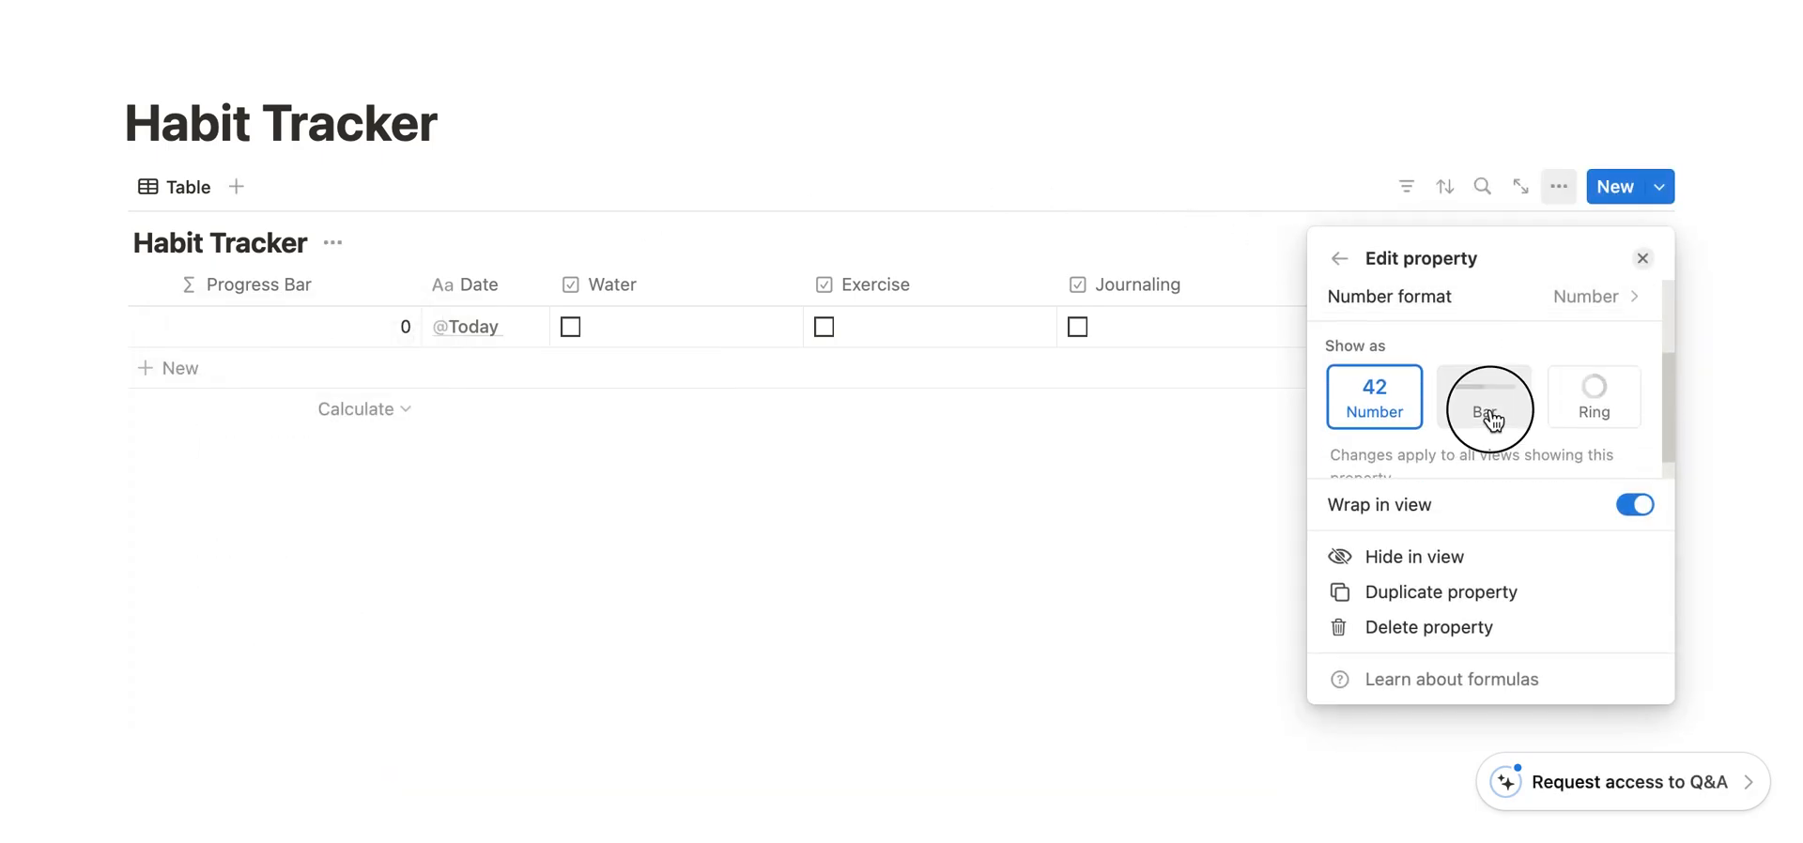
- Tick Water, Exercise and Journaling in the Today row
{"action": "left_click", "coordinate": [571, 329]}
{"action": "left_click", "coordinate": [570, 329]}
{"action": "left_click", "coordinate": [824, 329]}
{"action": "left_click", "coordinate": [1077, 327]}
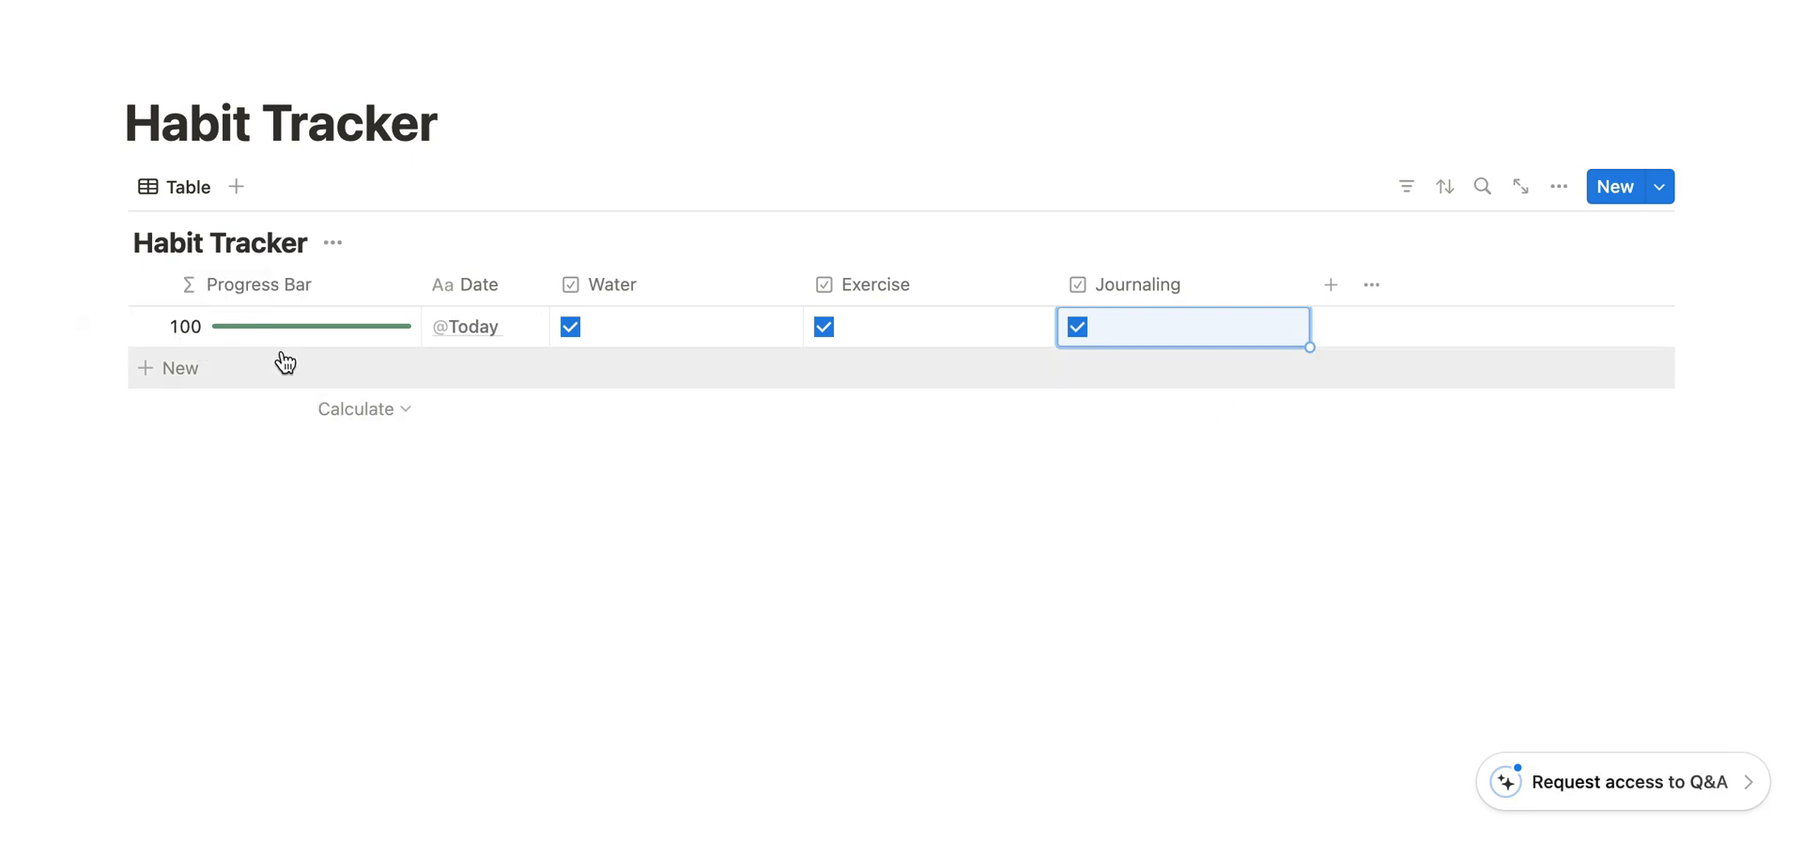
- Turn off Show number for the Progress Bar property so only the bar is displayed
{"action": "left_click", "coordinate": [323, 284]}
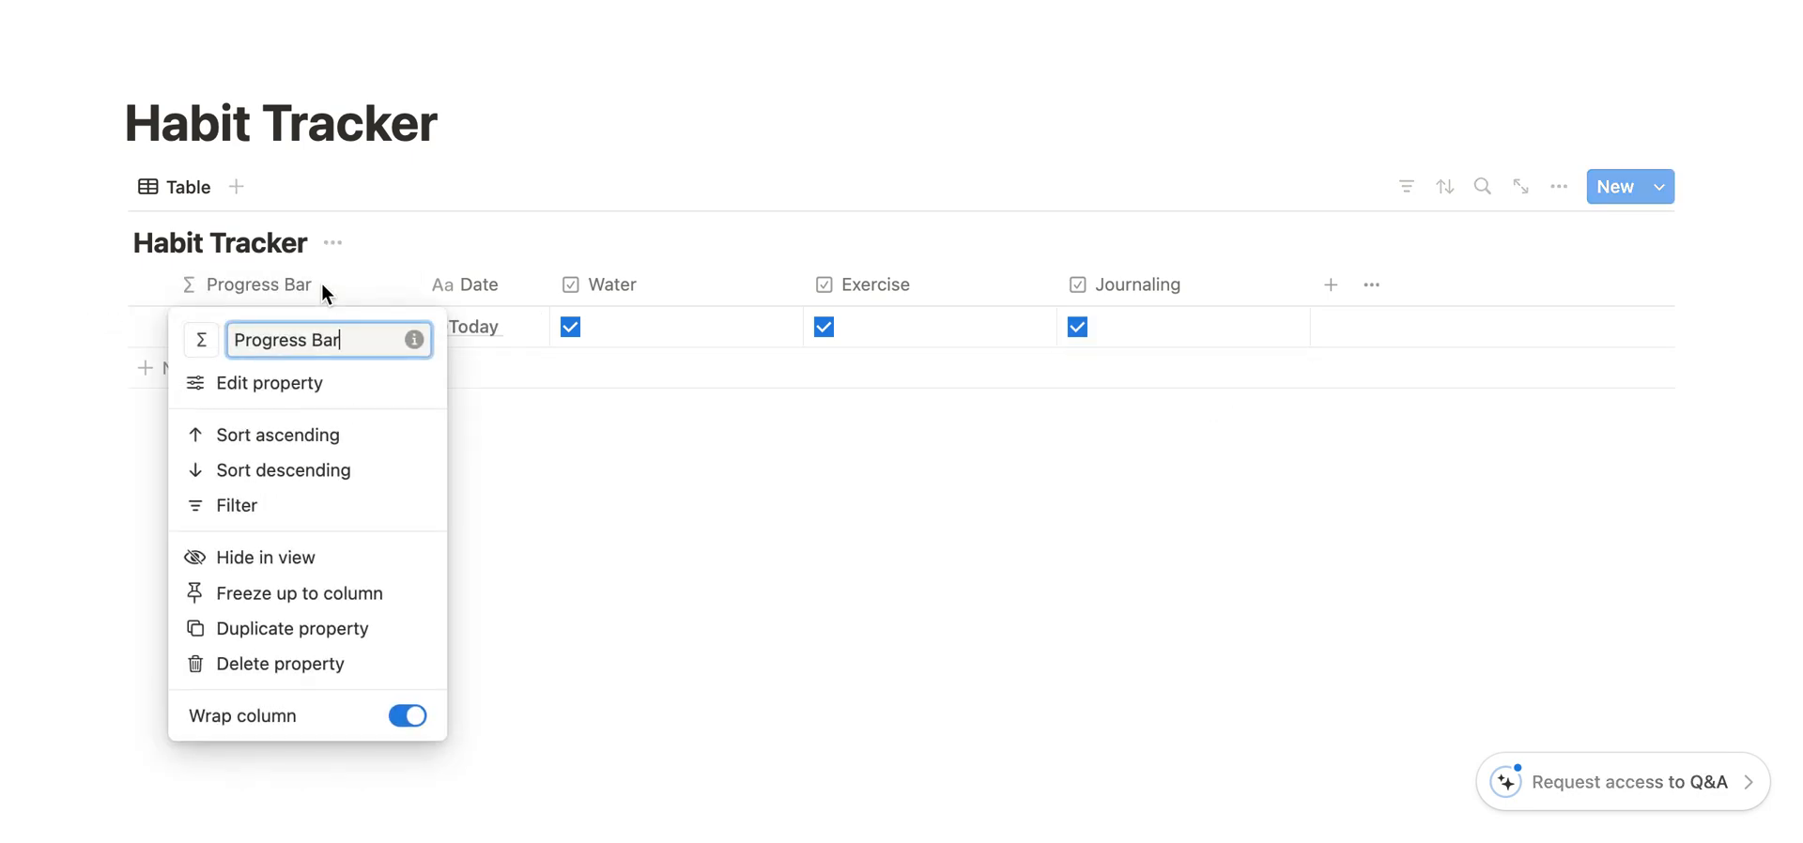
{"action": "left_click", "coordinate": [293, 385]}
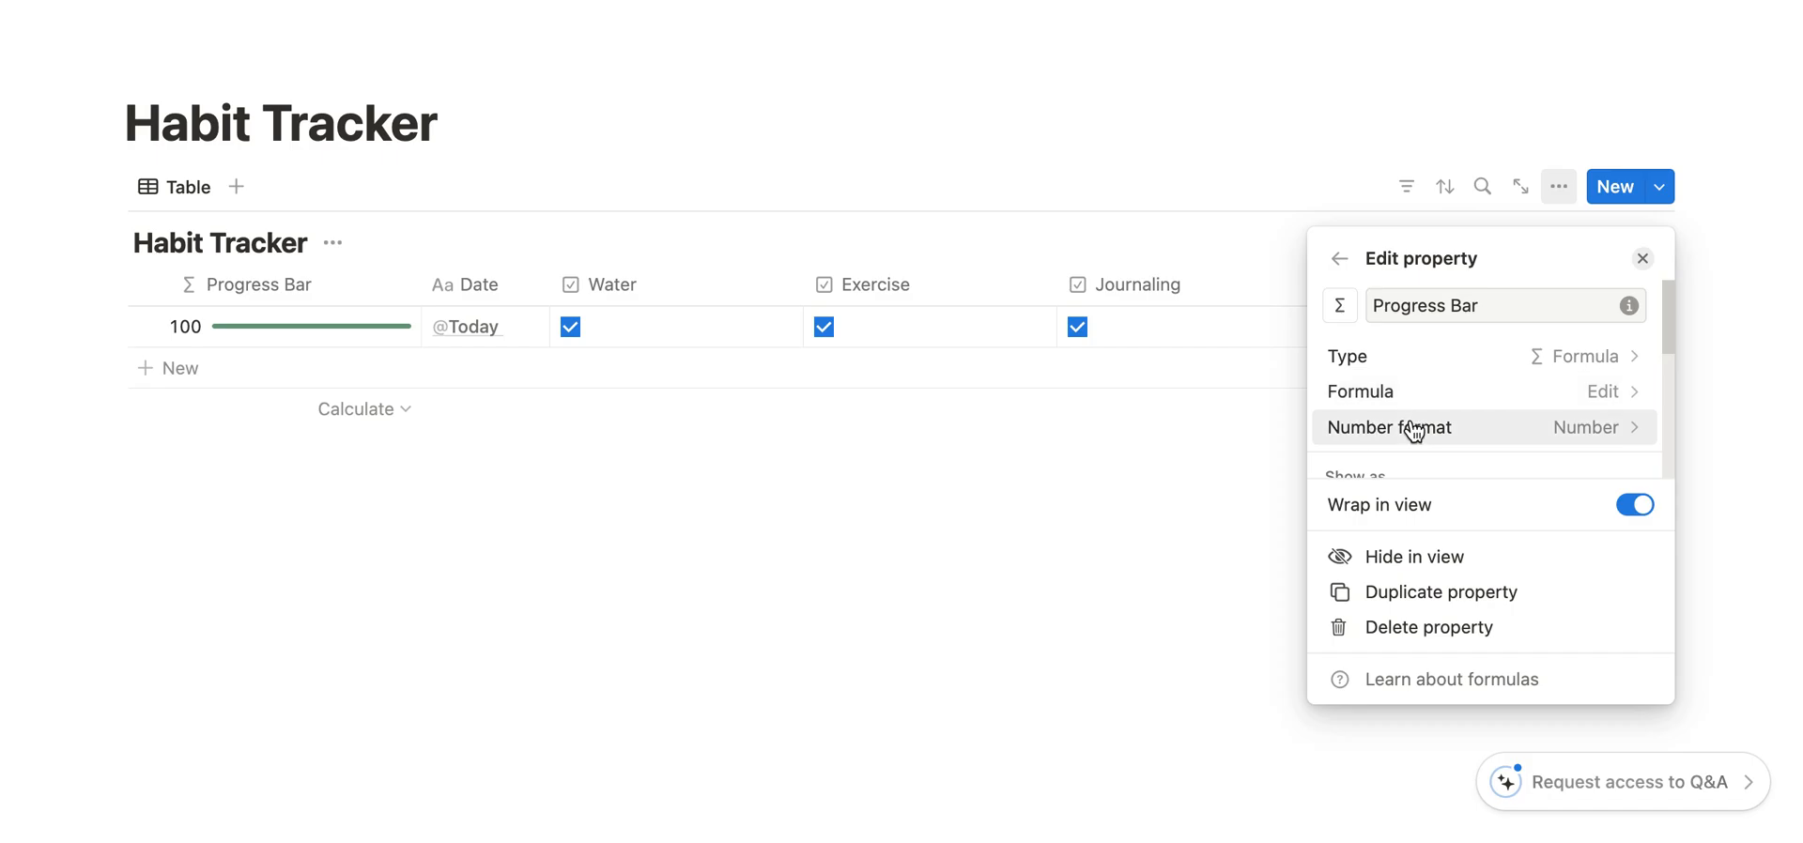
{"action": "scroll", "coordinate": [1409, 428], "scroll_direction": "down", "scroll_amount": 3}
{"action": "scroll", "coordinate": [1414, 431], "scroll_direction": "down", "scroll_amount": 5}
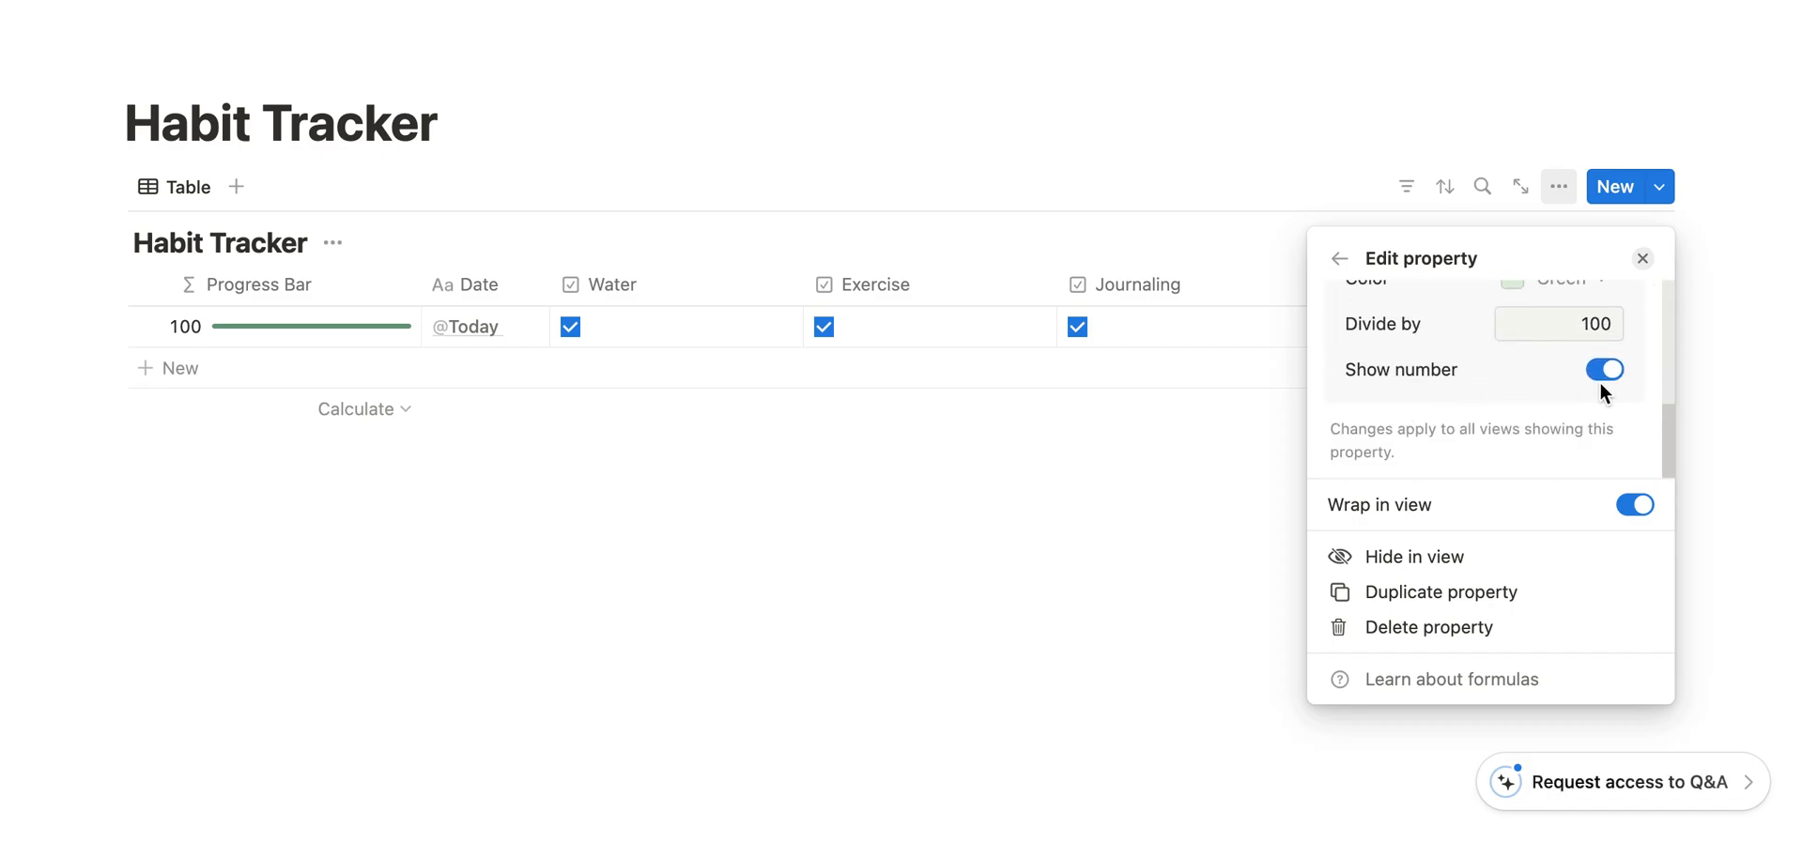
{"action": "left_click", "coordinate": [1607, 374]}
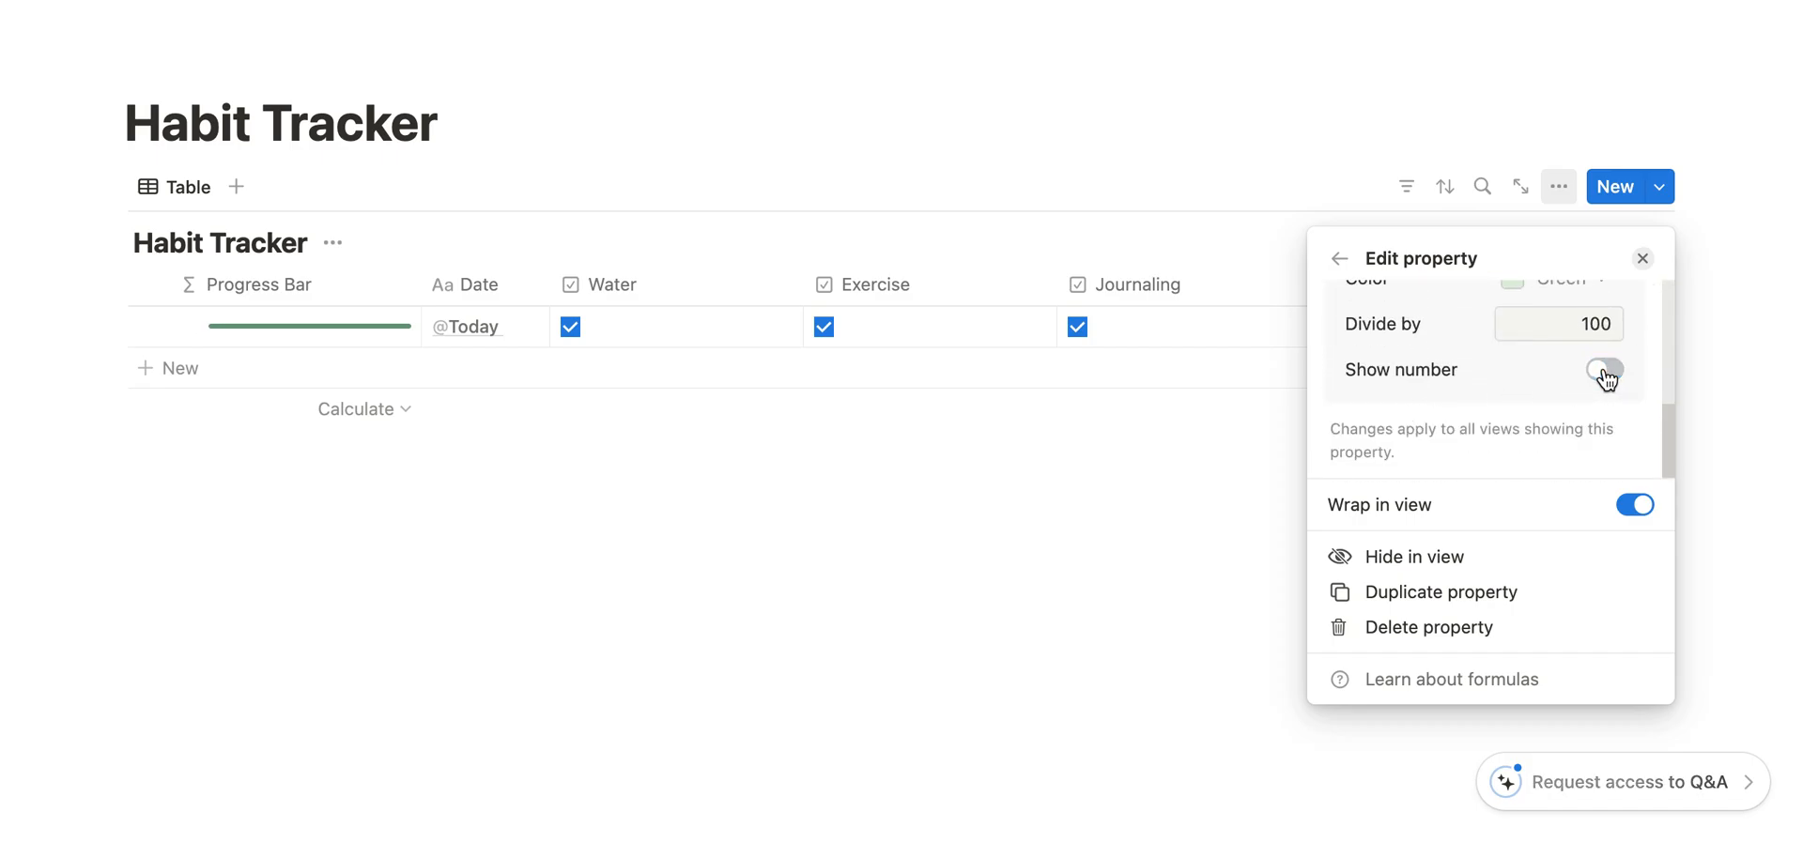
{"action": "left_click", "coordinate": [776, 483]}
- Test the bar by clearing all three habits in the Today row and ticking them again
{"action": "left_click", "coordinate": [570, 326]}
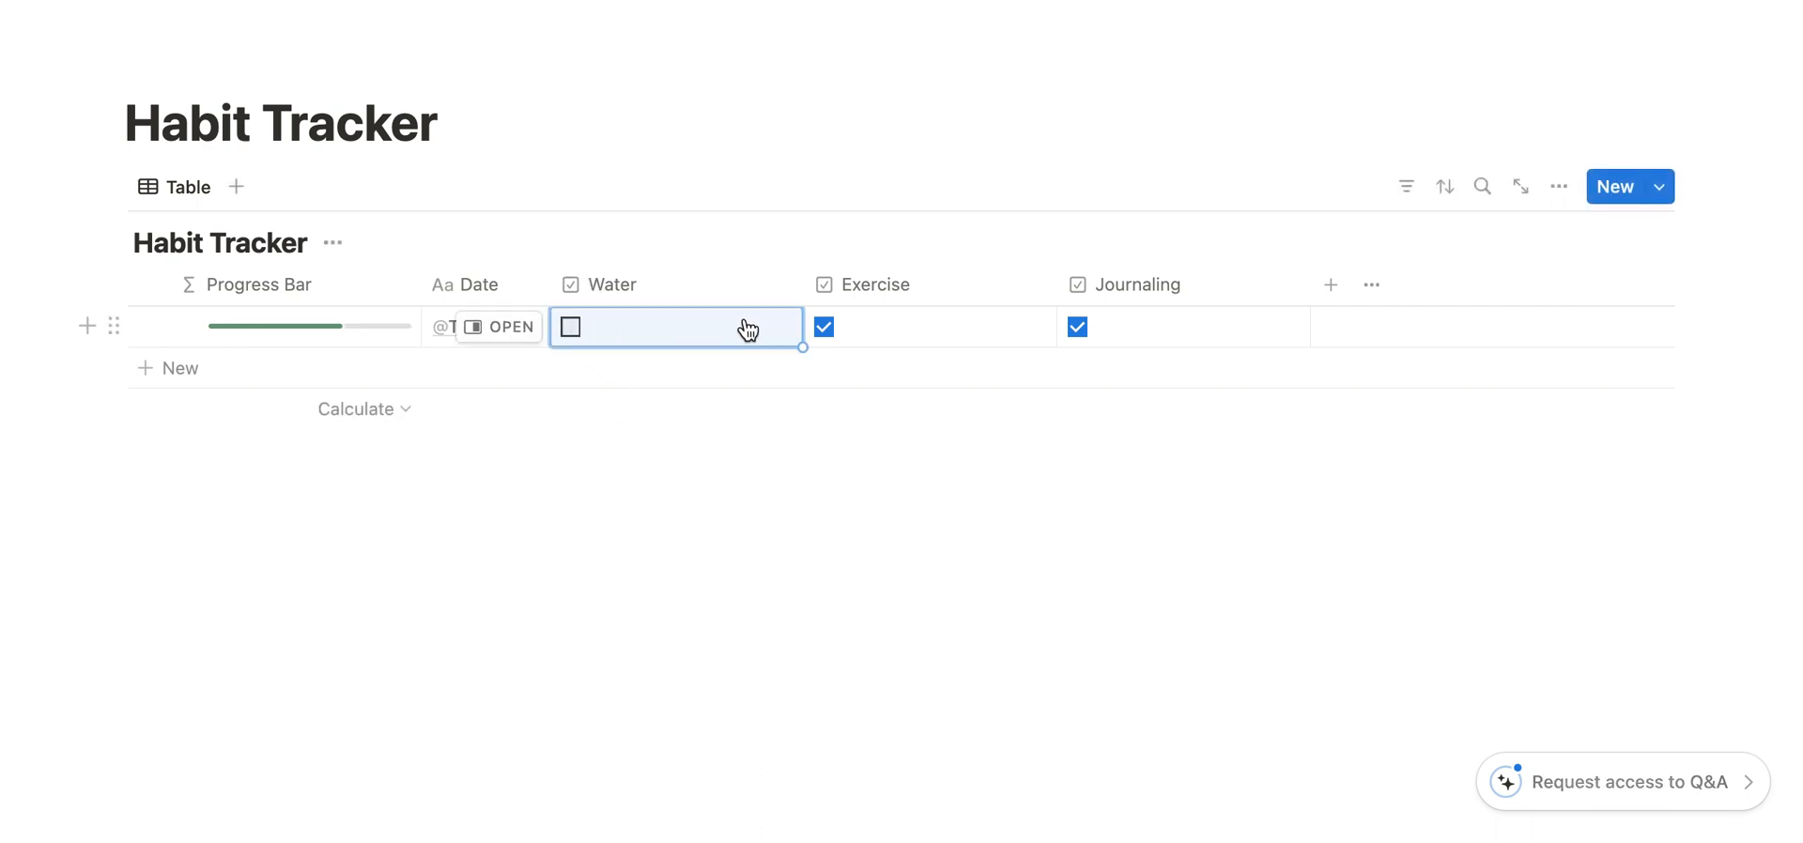
{"action": "left_click", "coordinate": [825, 328]}
{"action": "left_click", "coordinate": [1076, 327]}
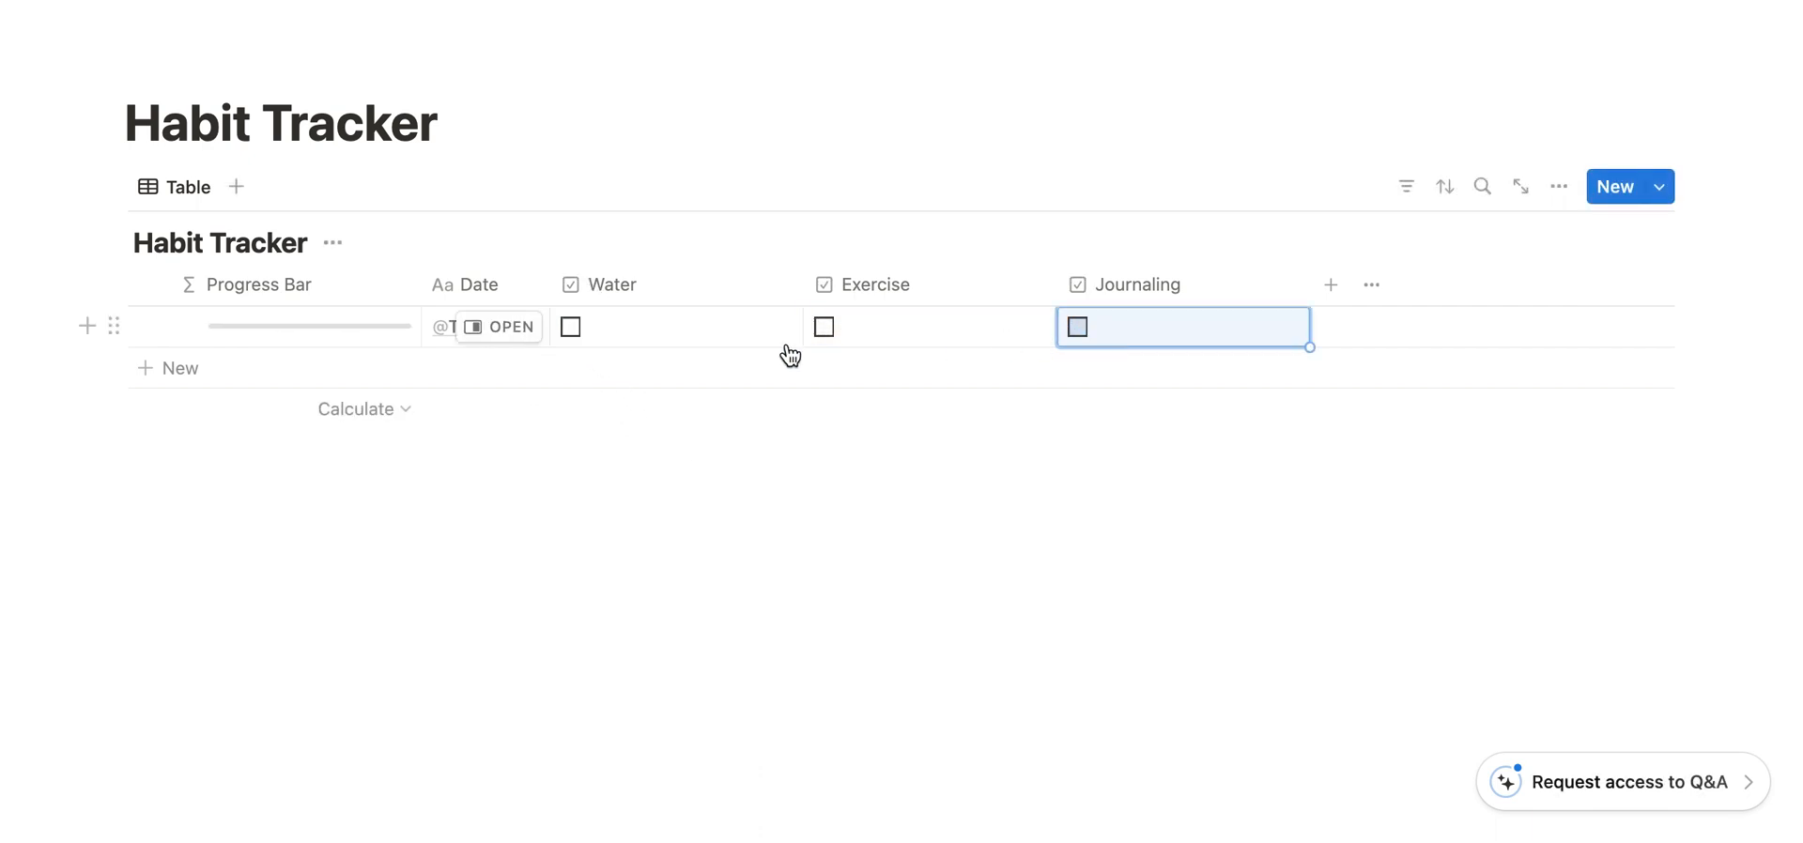
{"action": "left_click", "coordinate": [570, 327]}
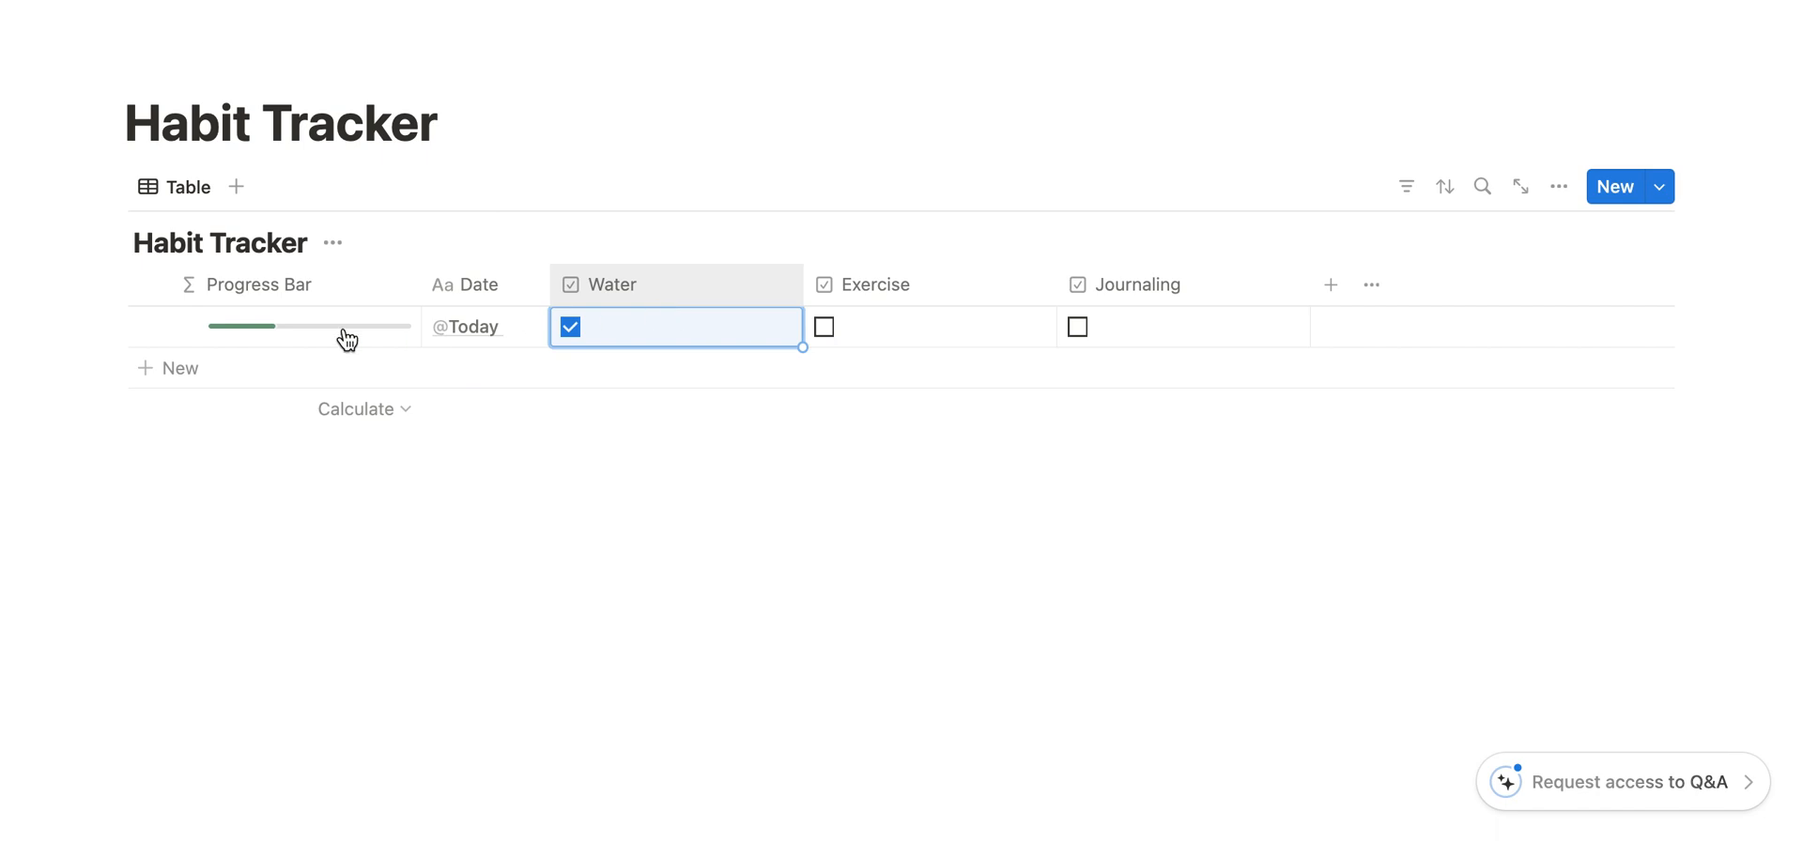
{"action": "left_click", "coordinate": [825, 327]}
{"action": "left_click", "coordinate": [1077, 329]}
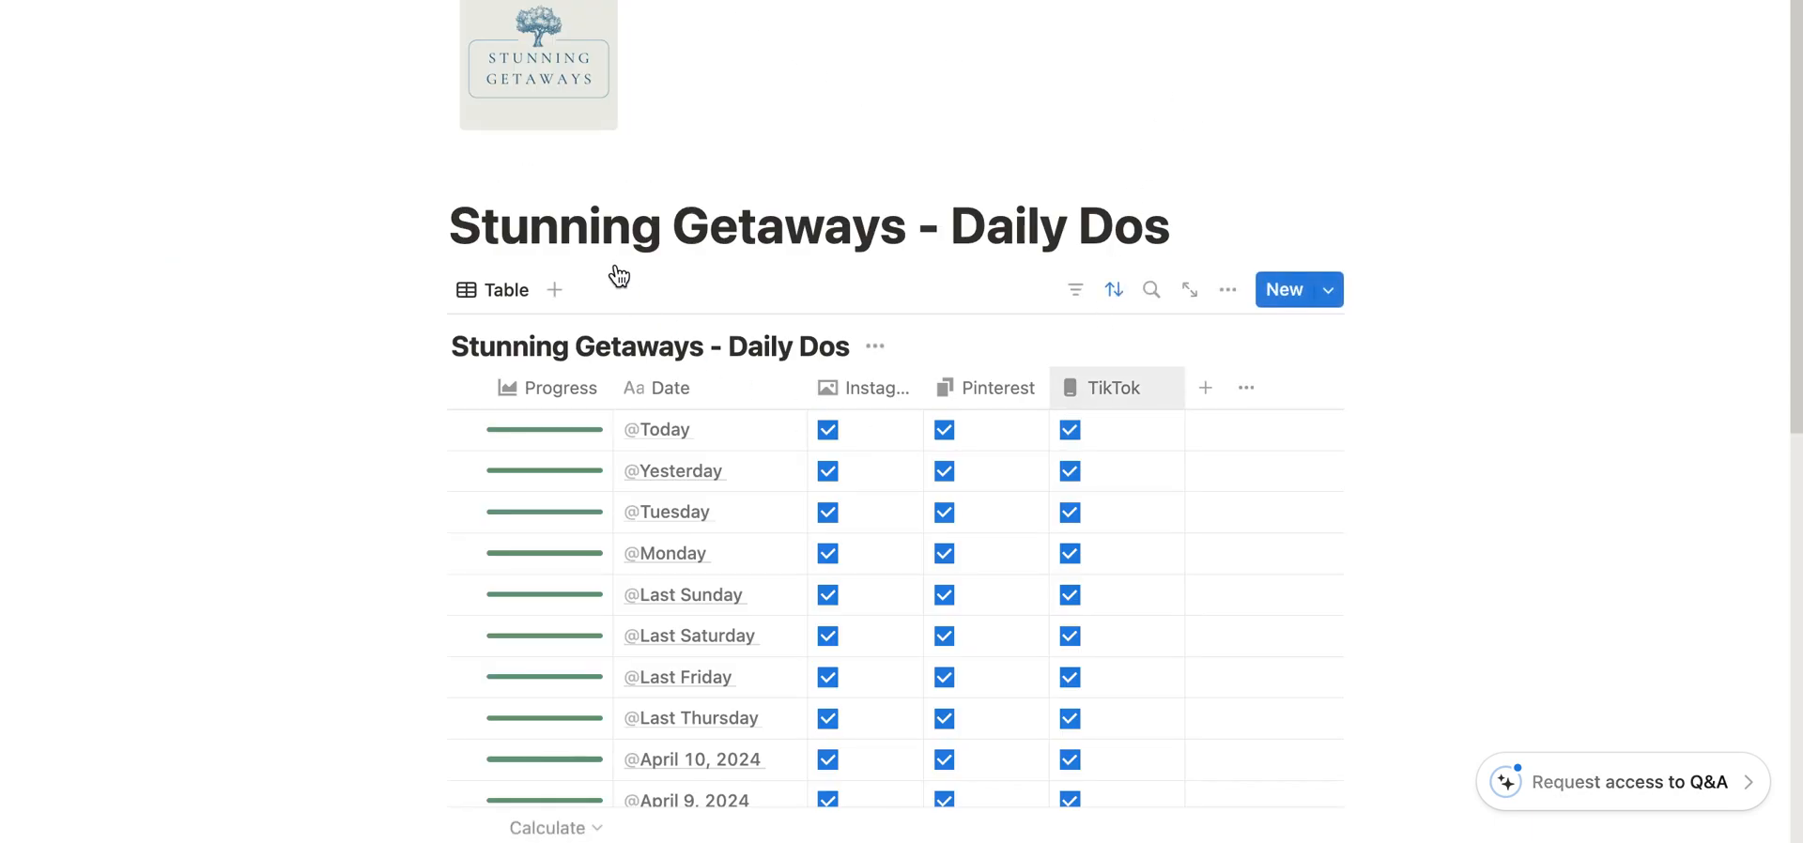
{"action": "scroll", "coordinate": [1002, 237], "scroll_direction": "down", "scroll_amount": 2}
{"action": "scroll", "coordinate": [1002, 237], "scroll_direction": "down", "scroll_amount": 3}
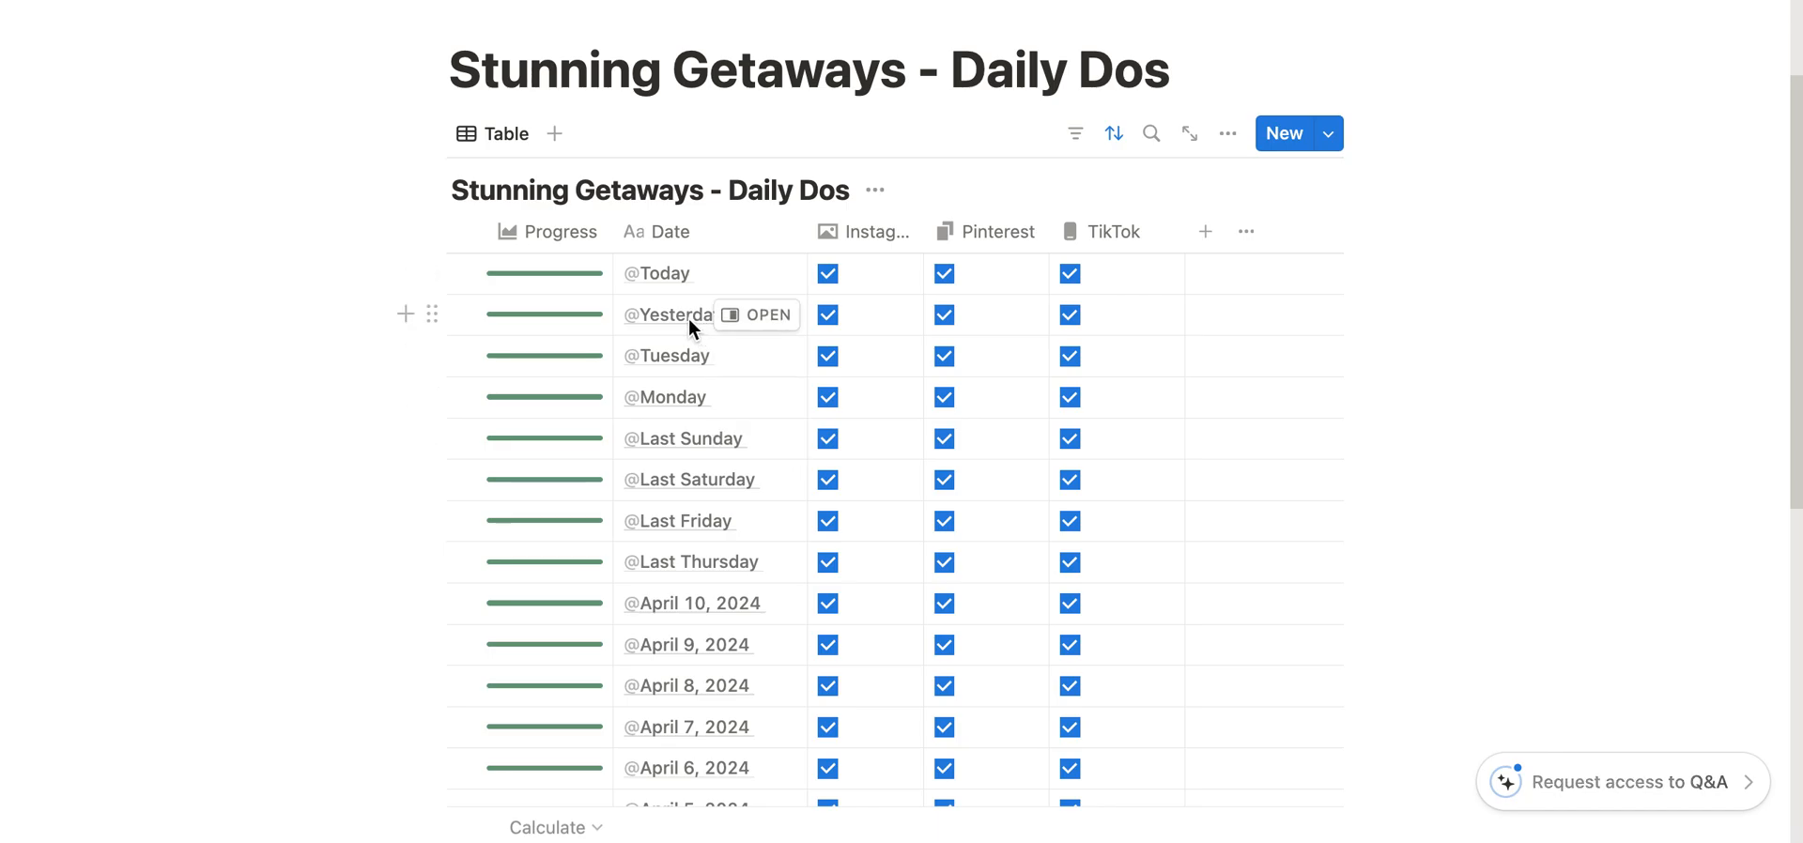
{"action": "left_click", "coordinate": [829, 275]}
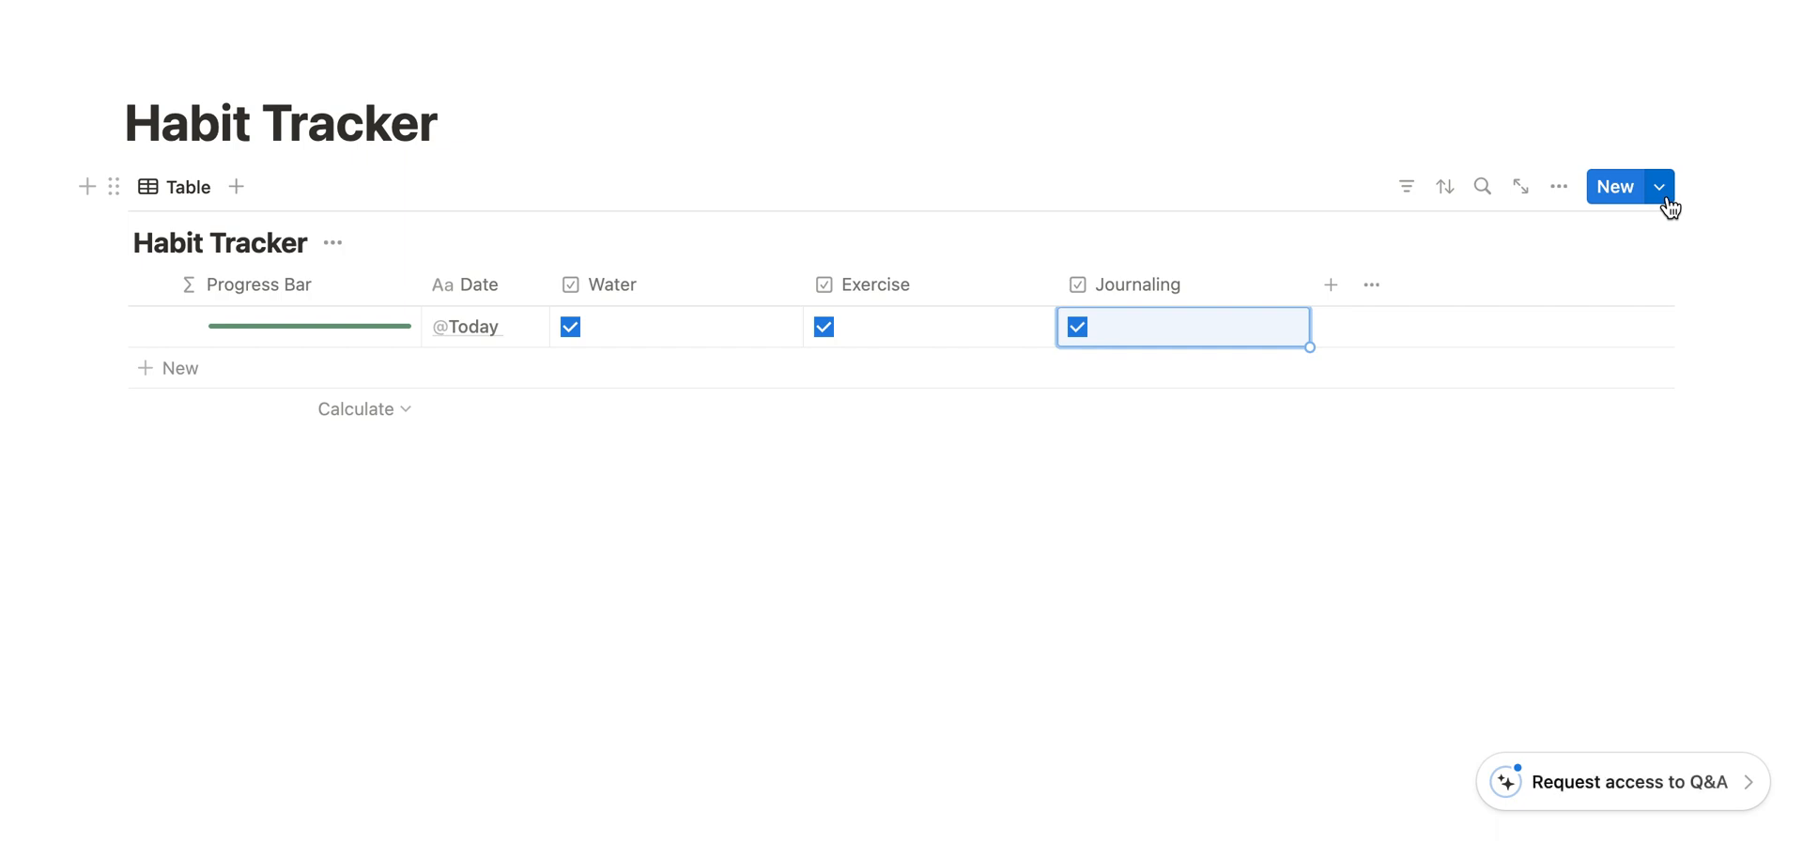
{"action": "left_click", "coordinate": [1664, 193]}
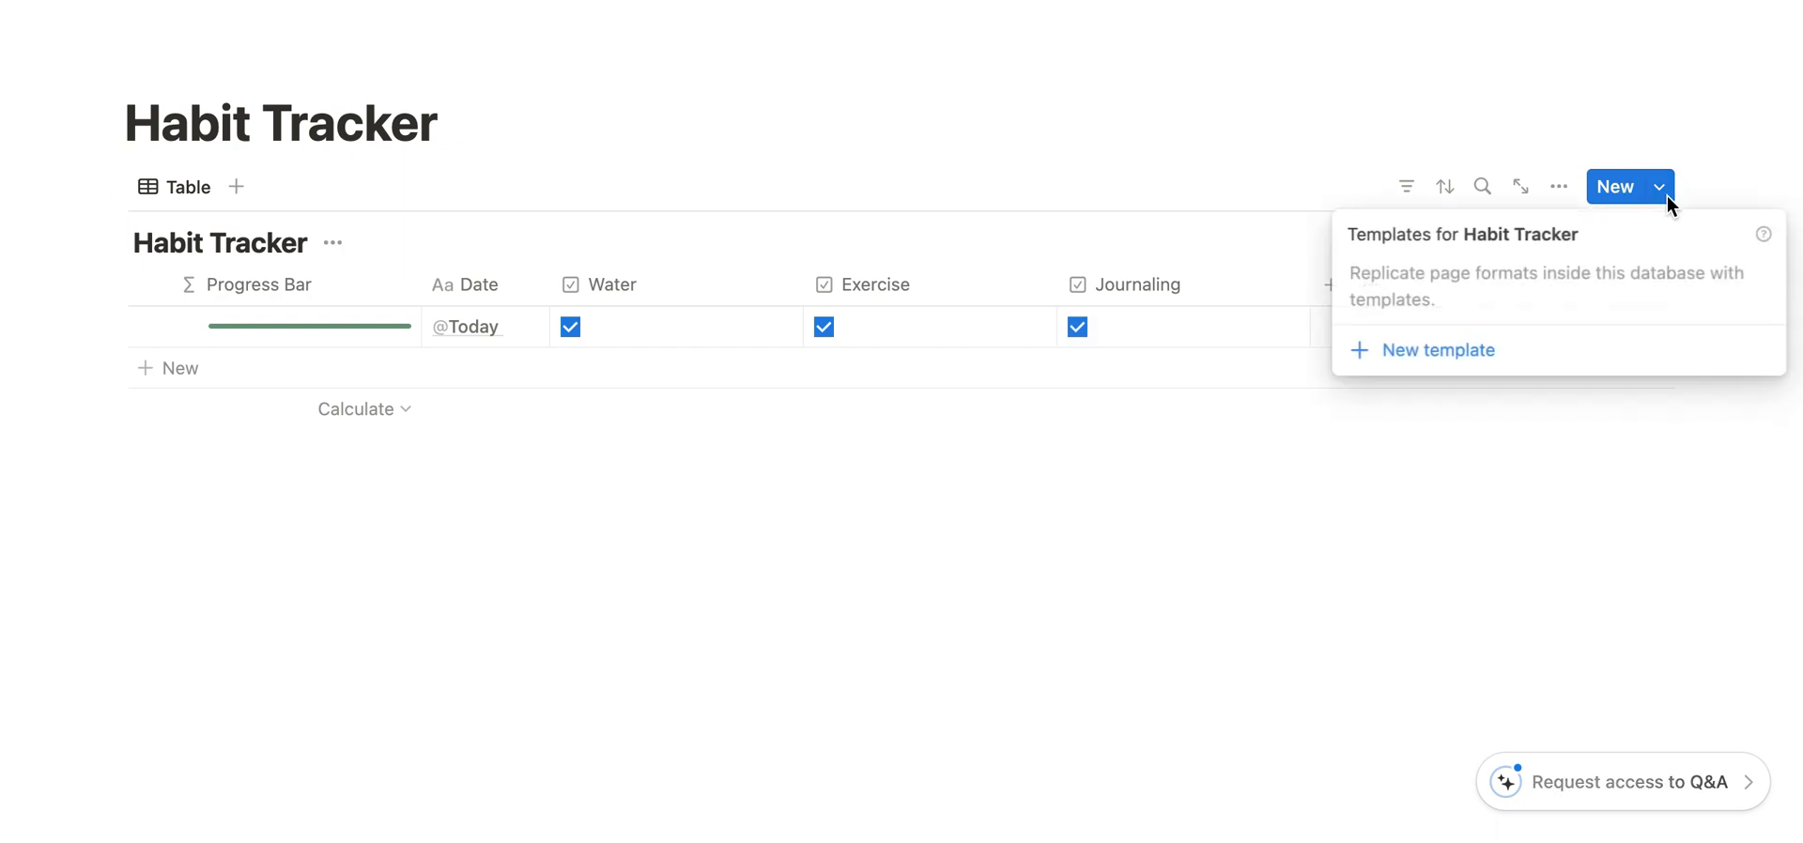
{"action": "left_click", "coordinate": [1433, 353]}
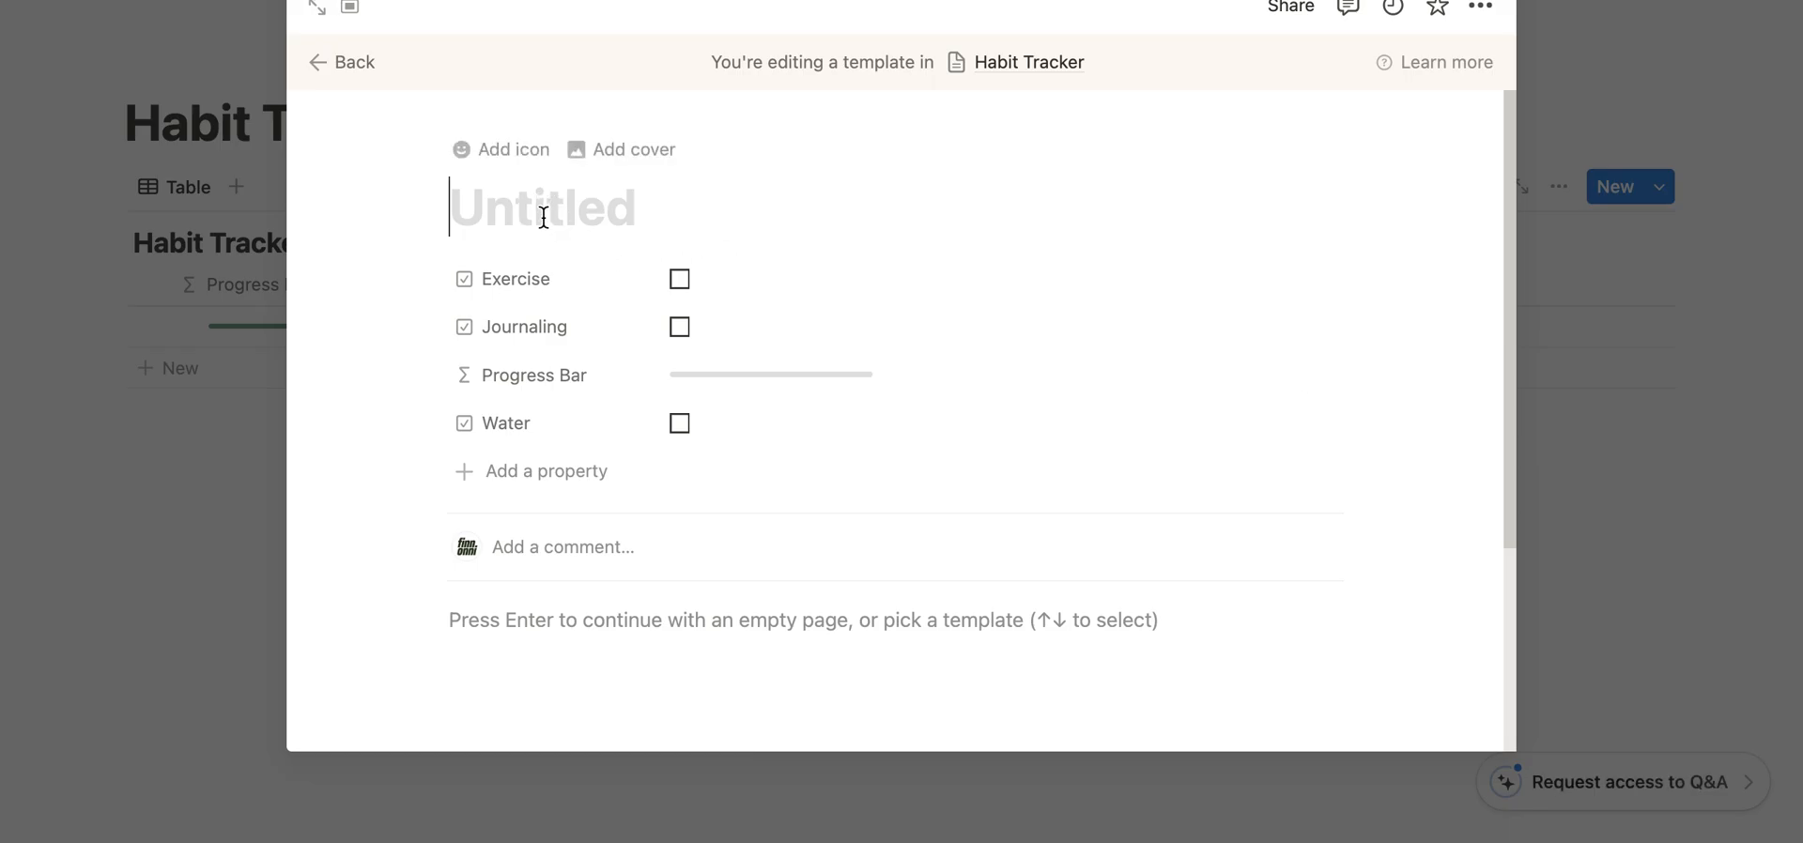
{"action": "type", "text": "@"}
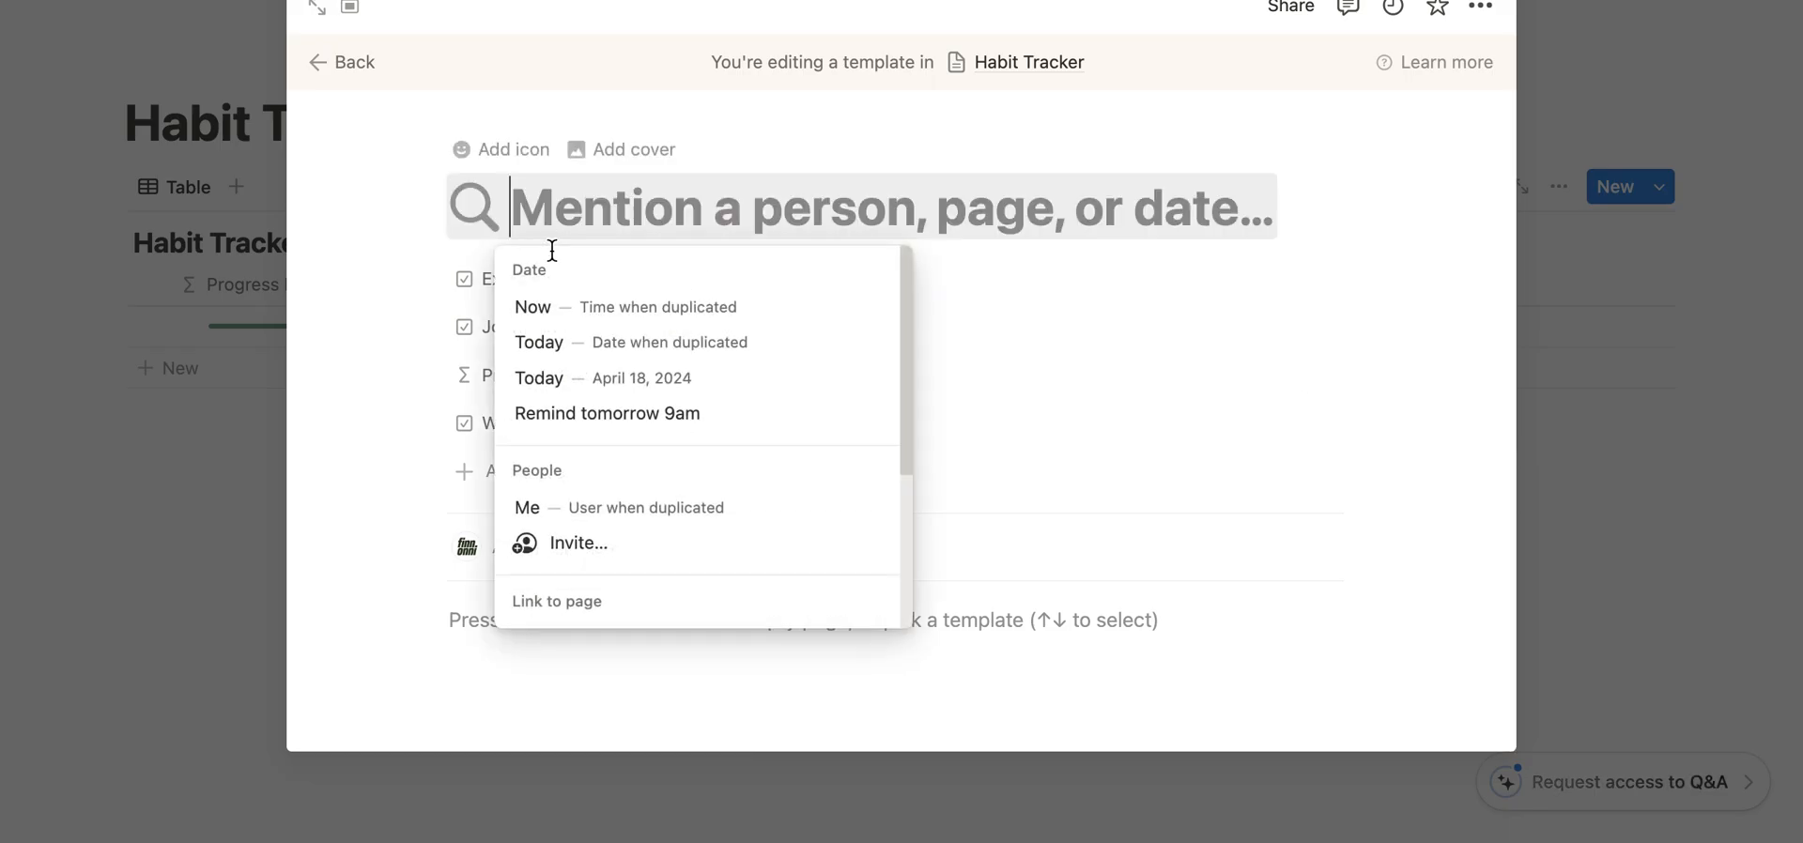
{"action": "left_click", "coordinate": [606, 346]}
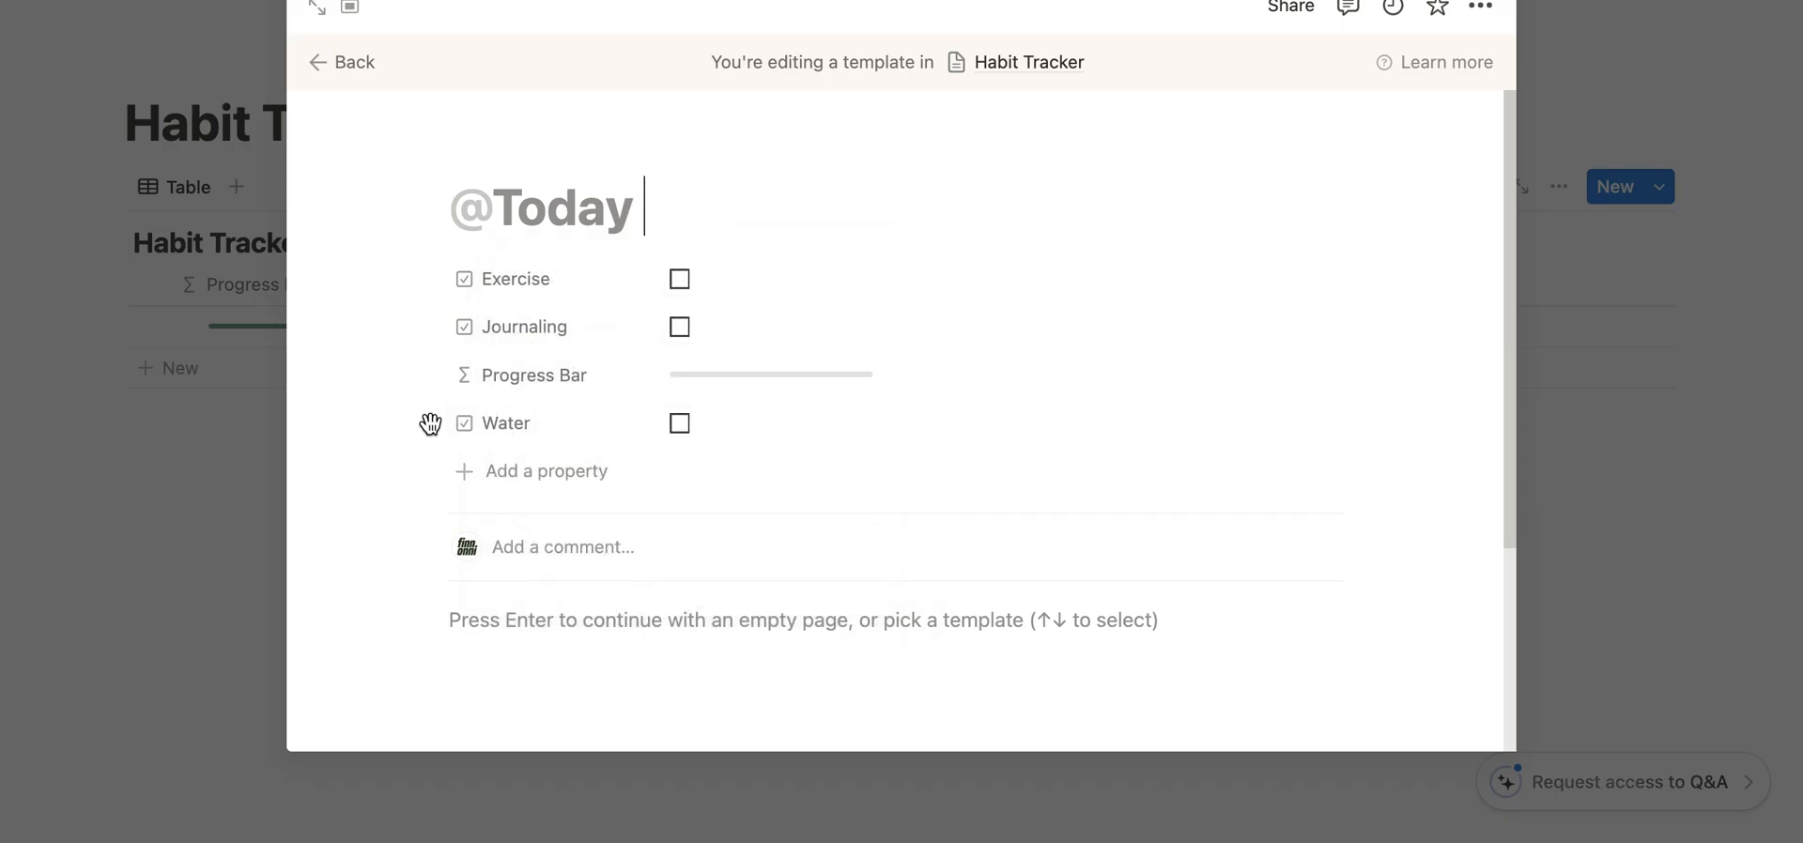
{"action": "left_click_drag", "start_coordinate": [431, 404], "coordinate": [454, 379]}
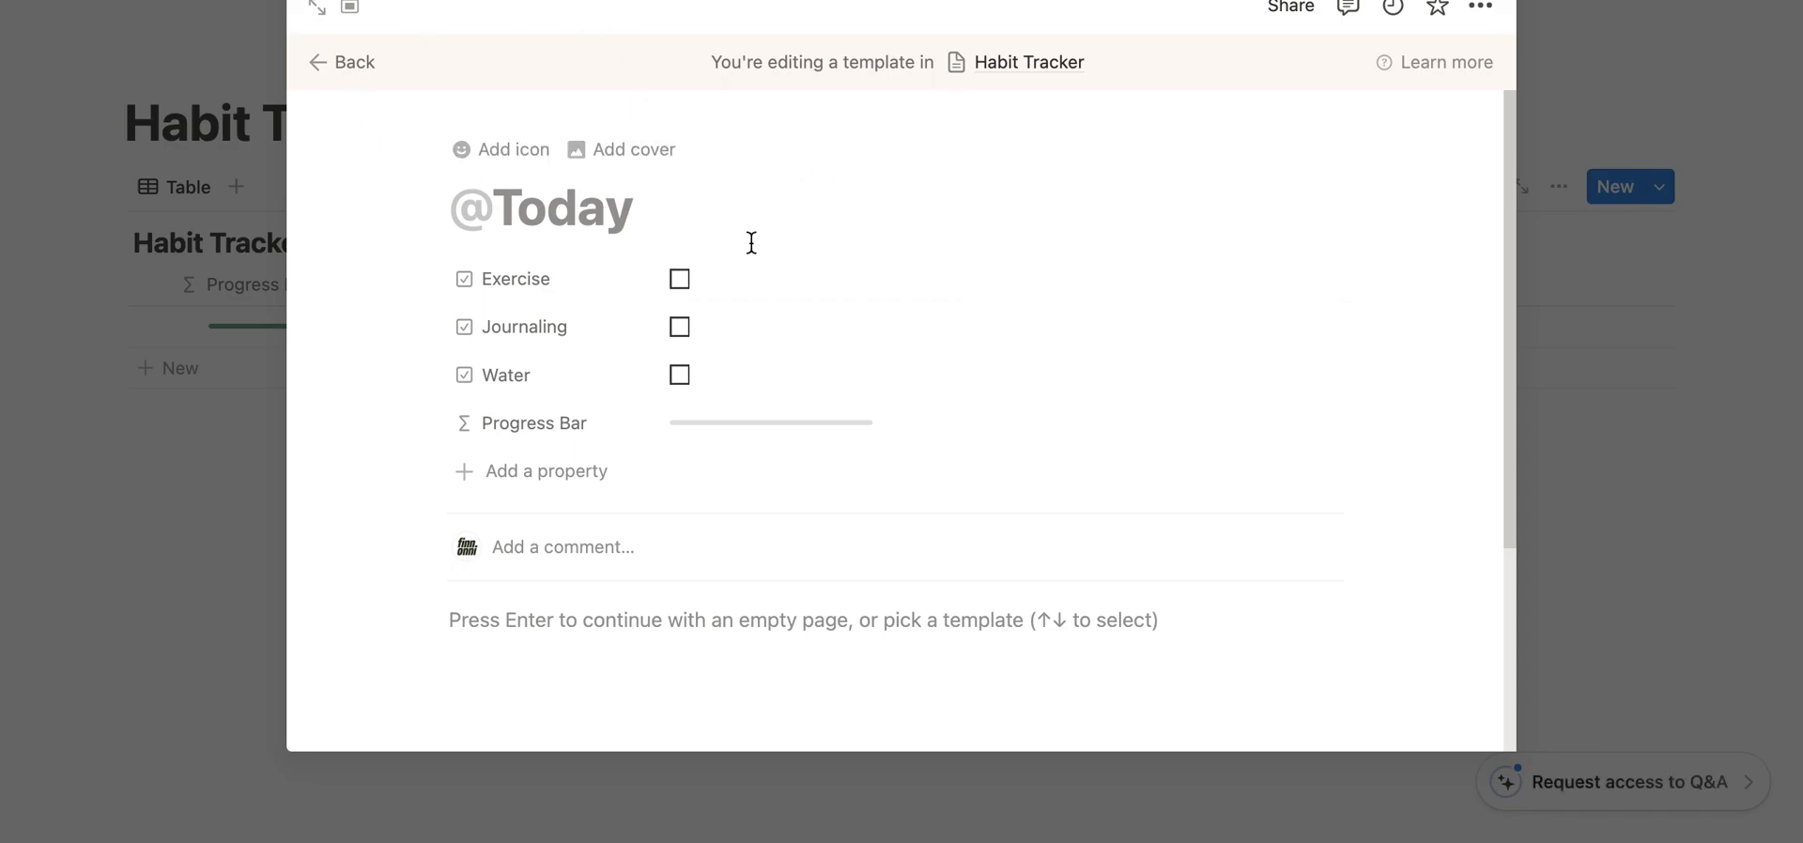
{"action": "left_click", "coordinate": [1608, 336]}
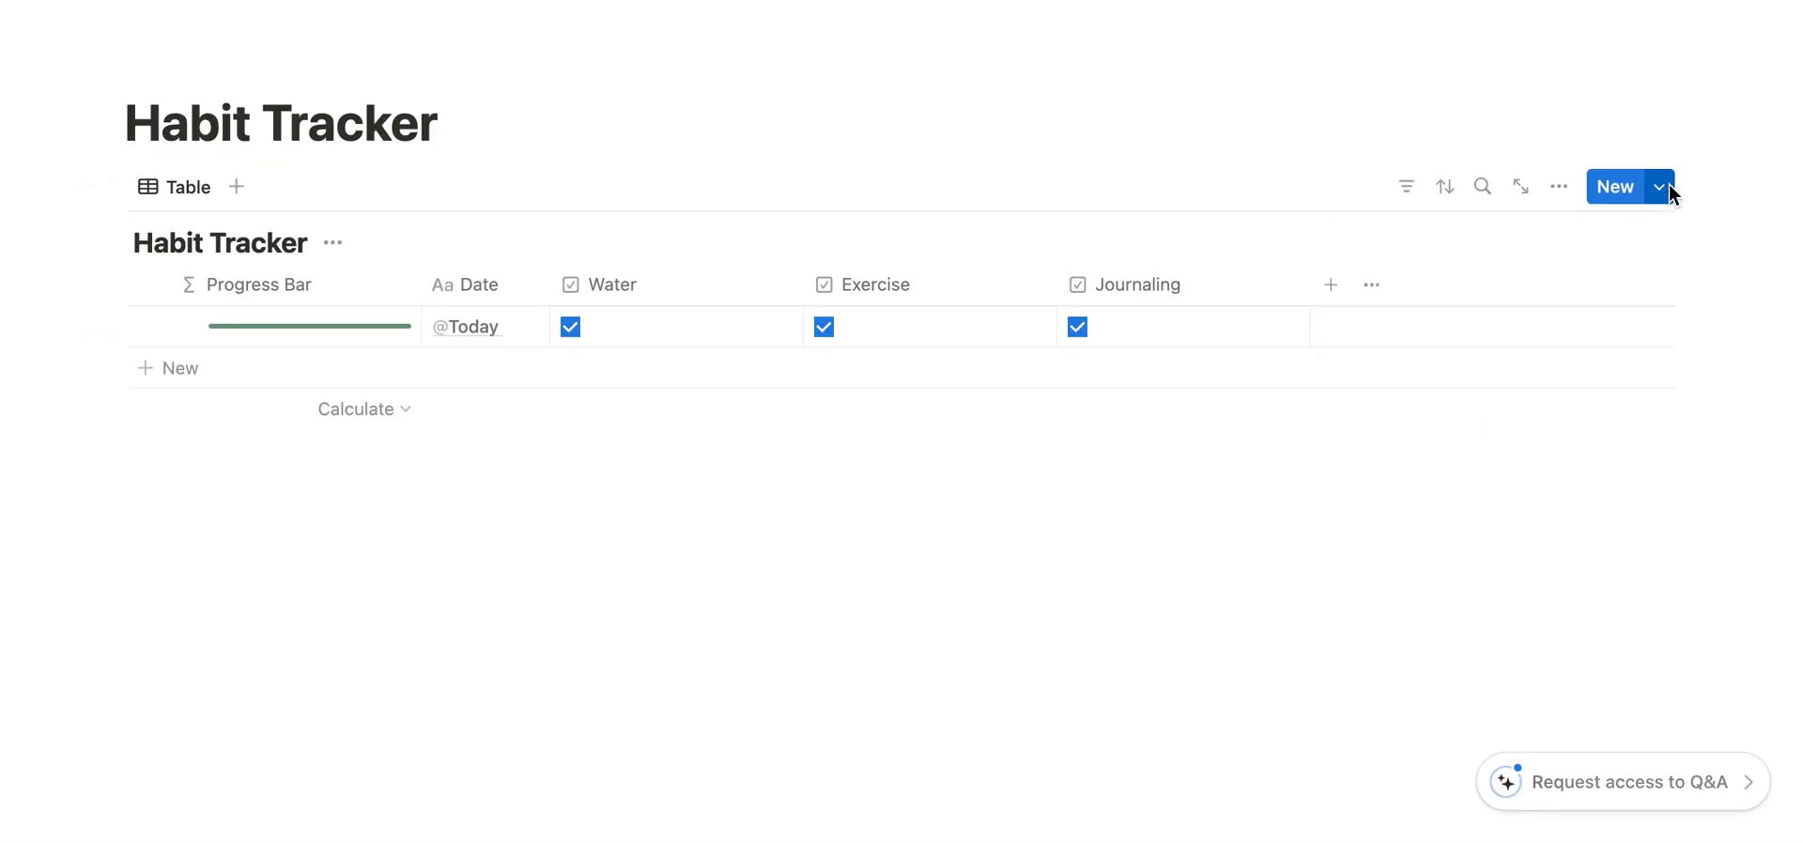
{"action": "left_click", "coordinate": [1670, 188]}
{"action": "left_click", "coordinate": [591, 644]}
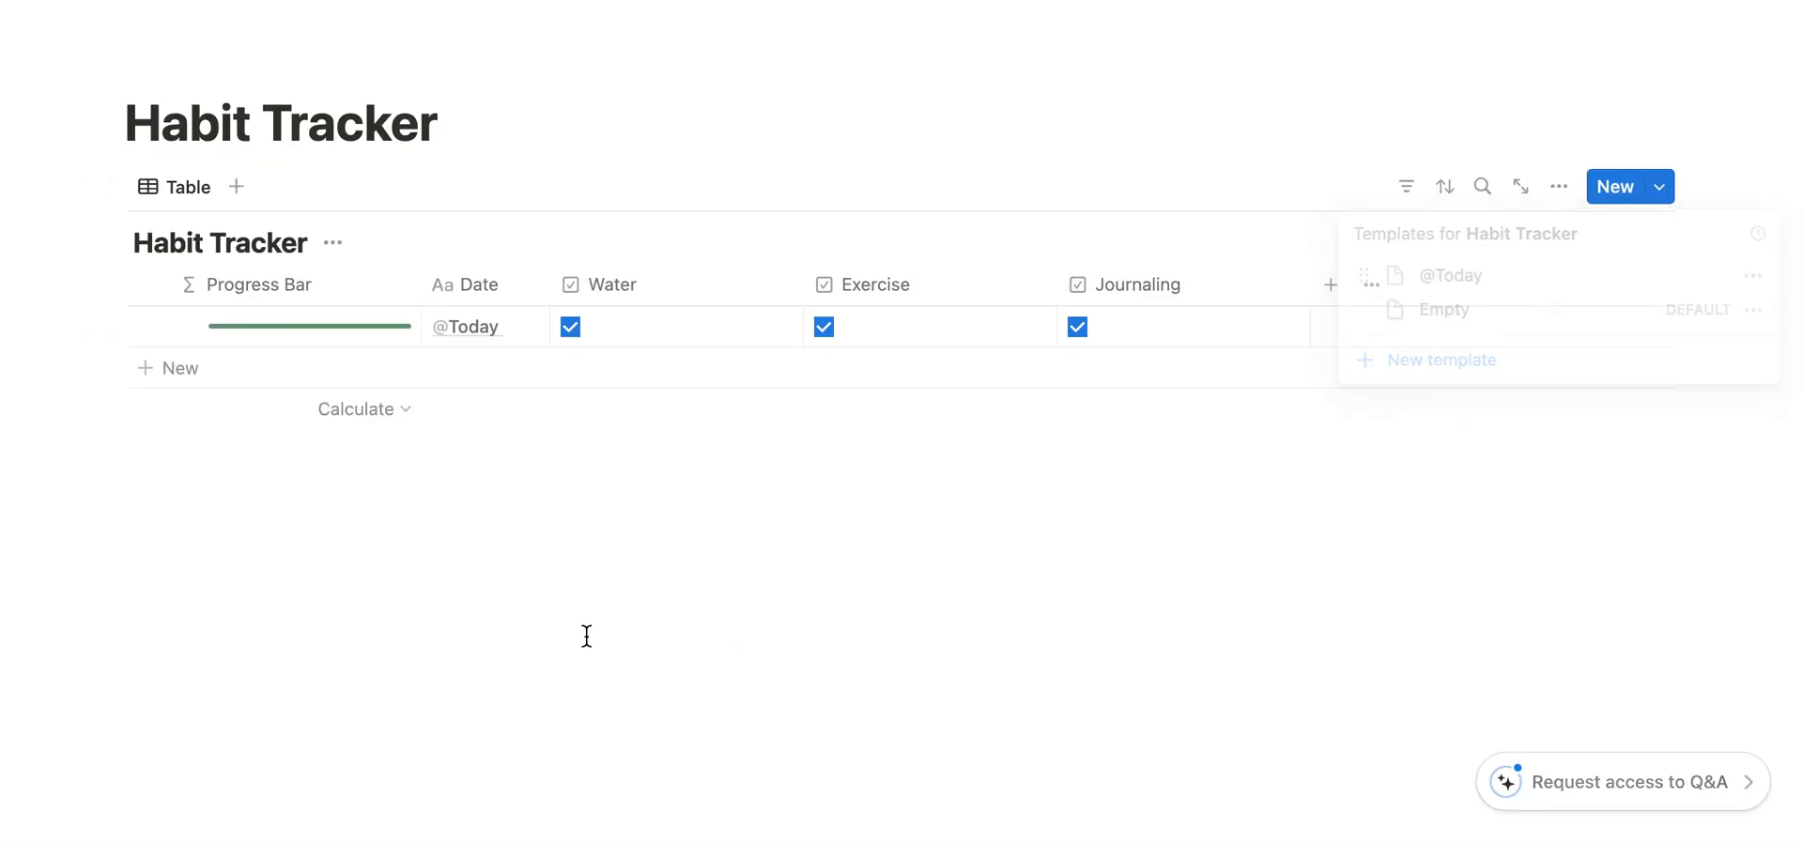
- Add an empty row to the Habit Tracker table and delete that row
{"action": "left_click", "coordinate": [187, 371]}
{"action": "left_click", "coordinate": [627, 587]}
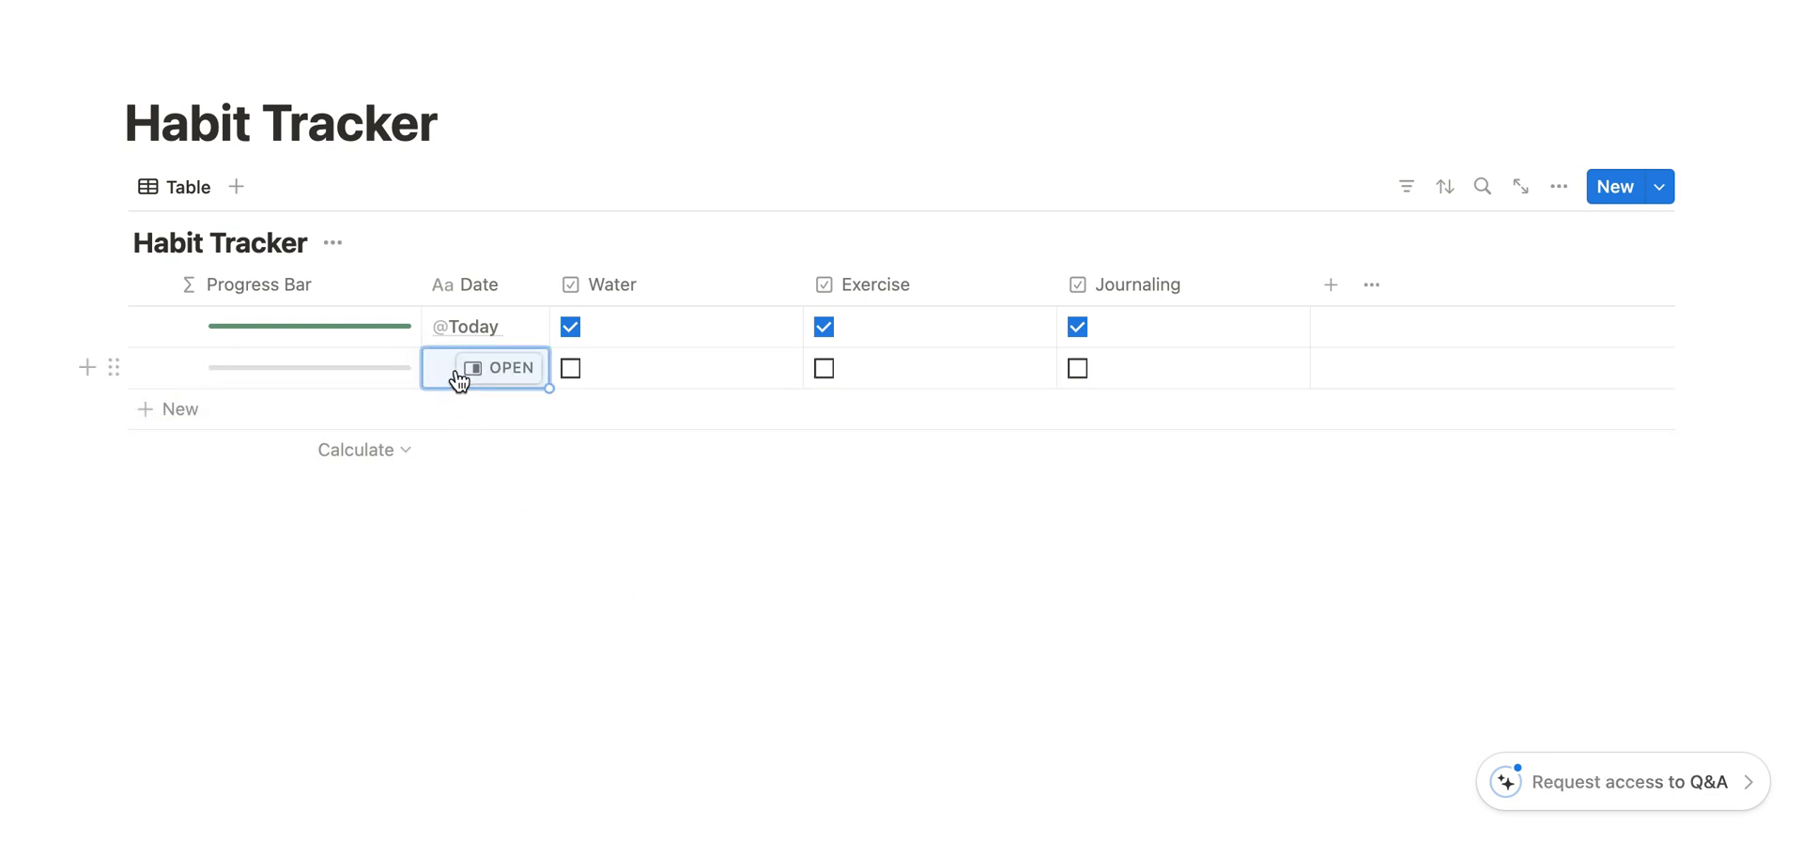
{"action": "left_click", "coordinate": [122, 363]}
{"action": "key", "text": "Delete"}
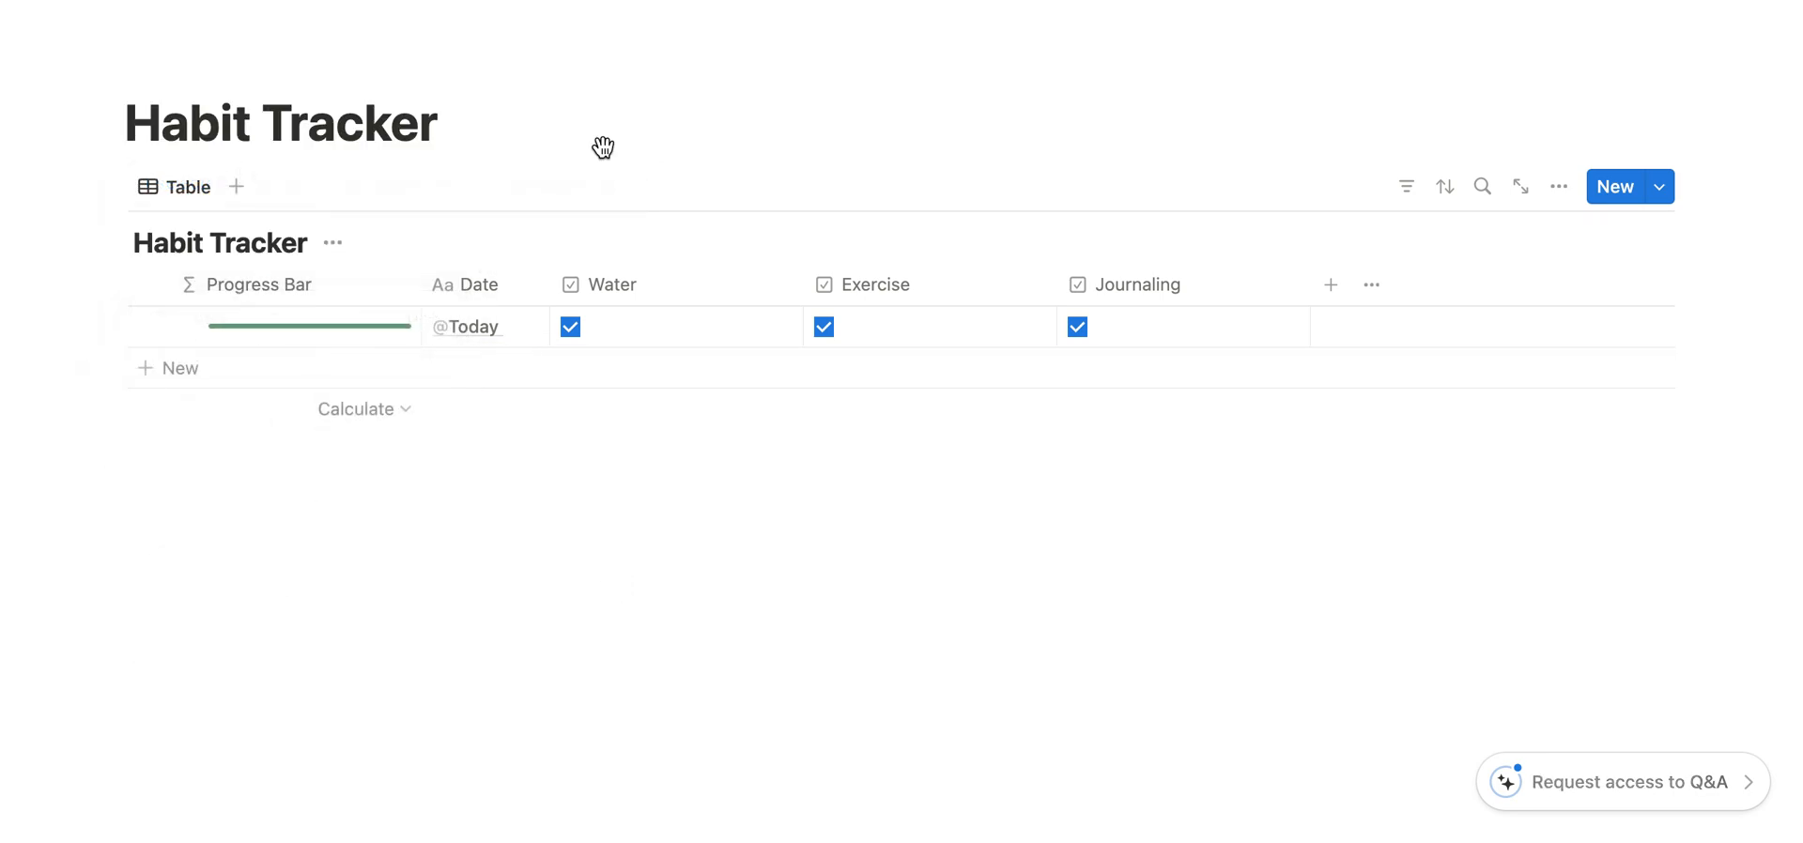
{"action": "left_click", "coordinate": [1662, 189]}
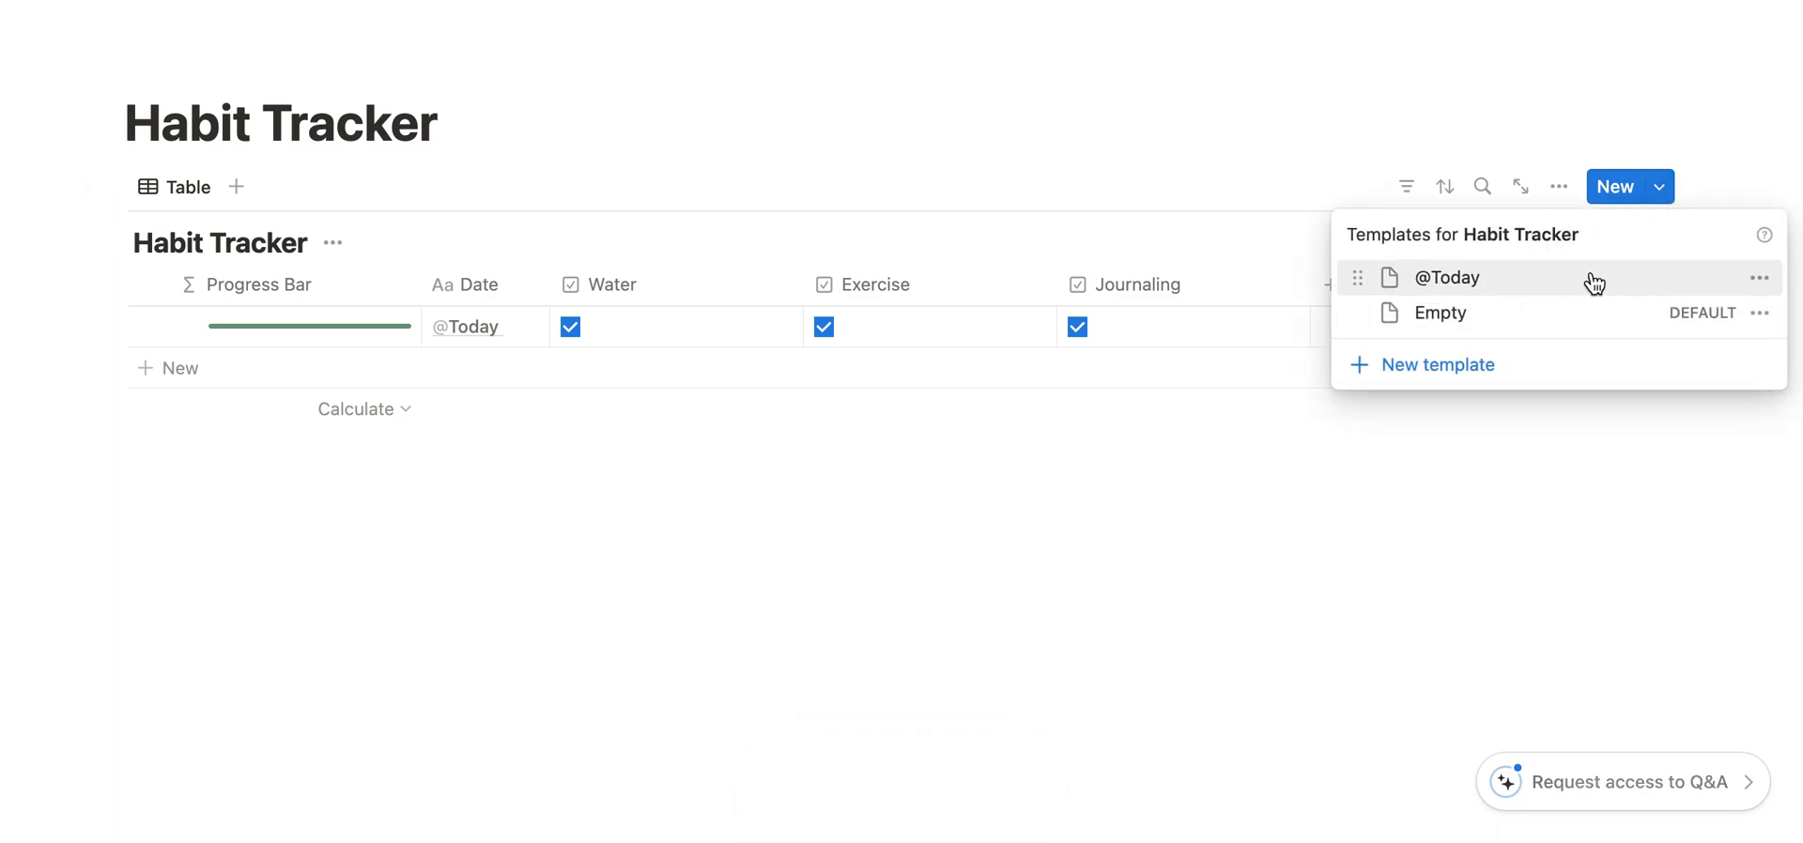
{"action": "left_click", "coordinate": [1760, 280]}
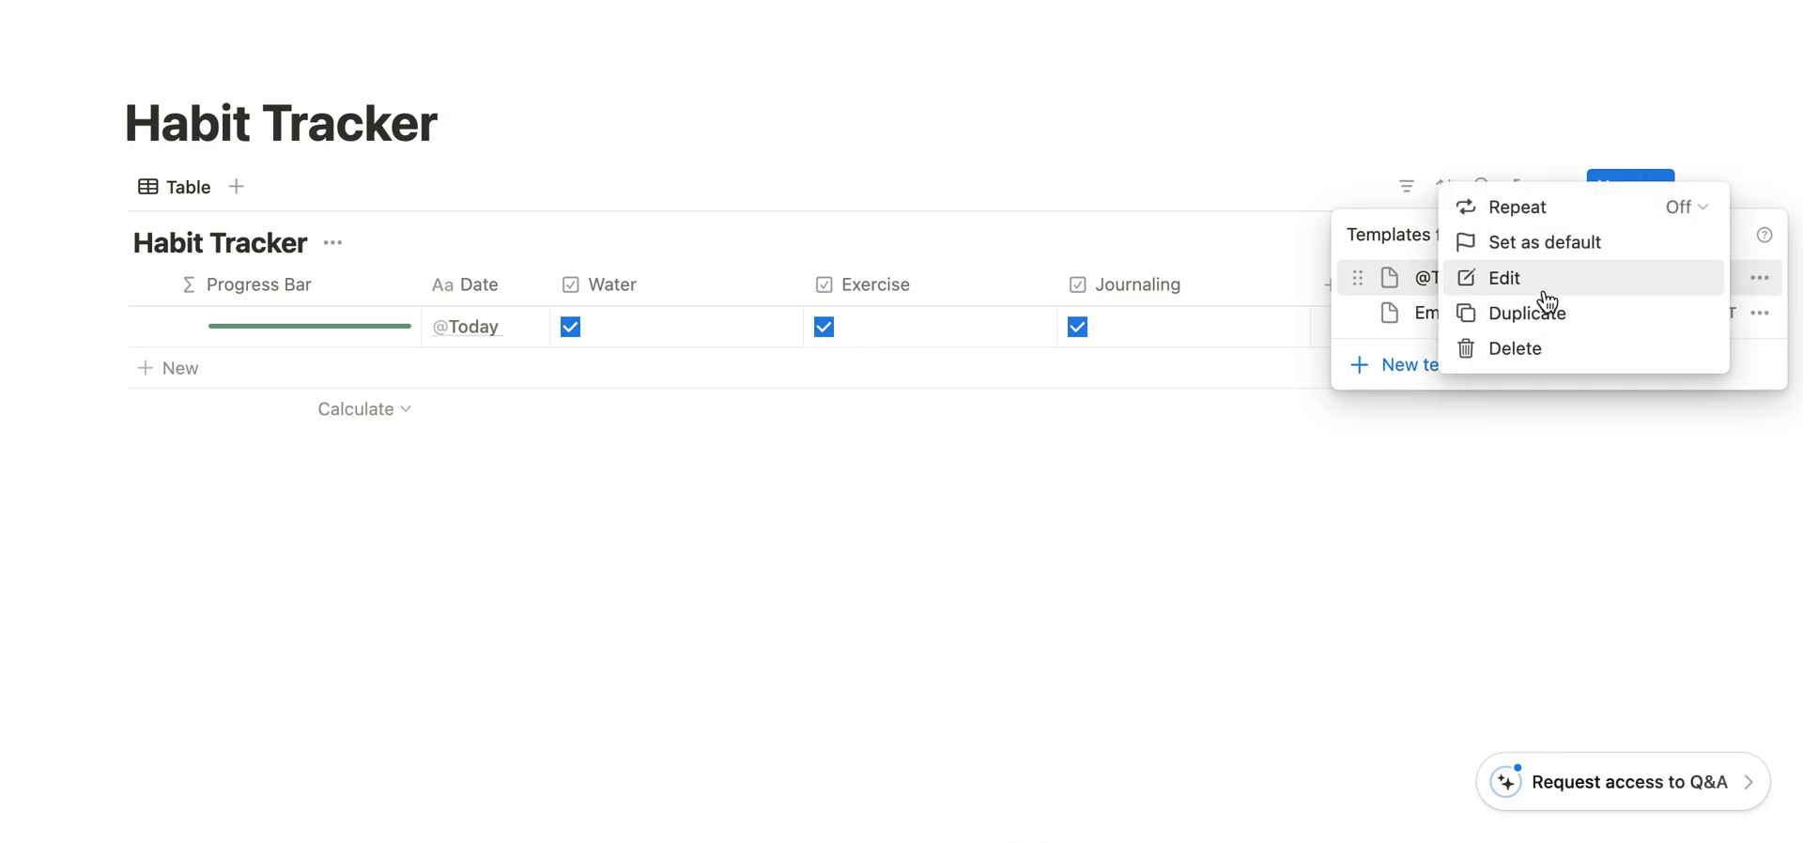
{"action": "left_click", "coordinate": [1543, 244]}
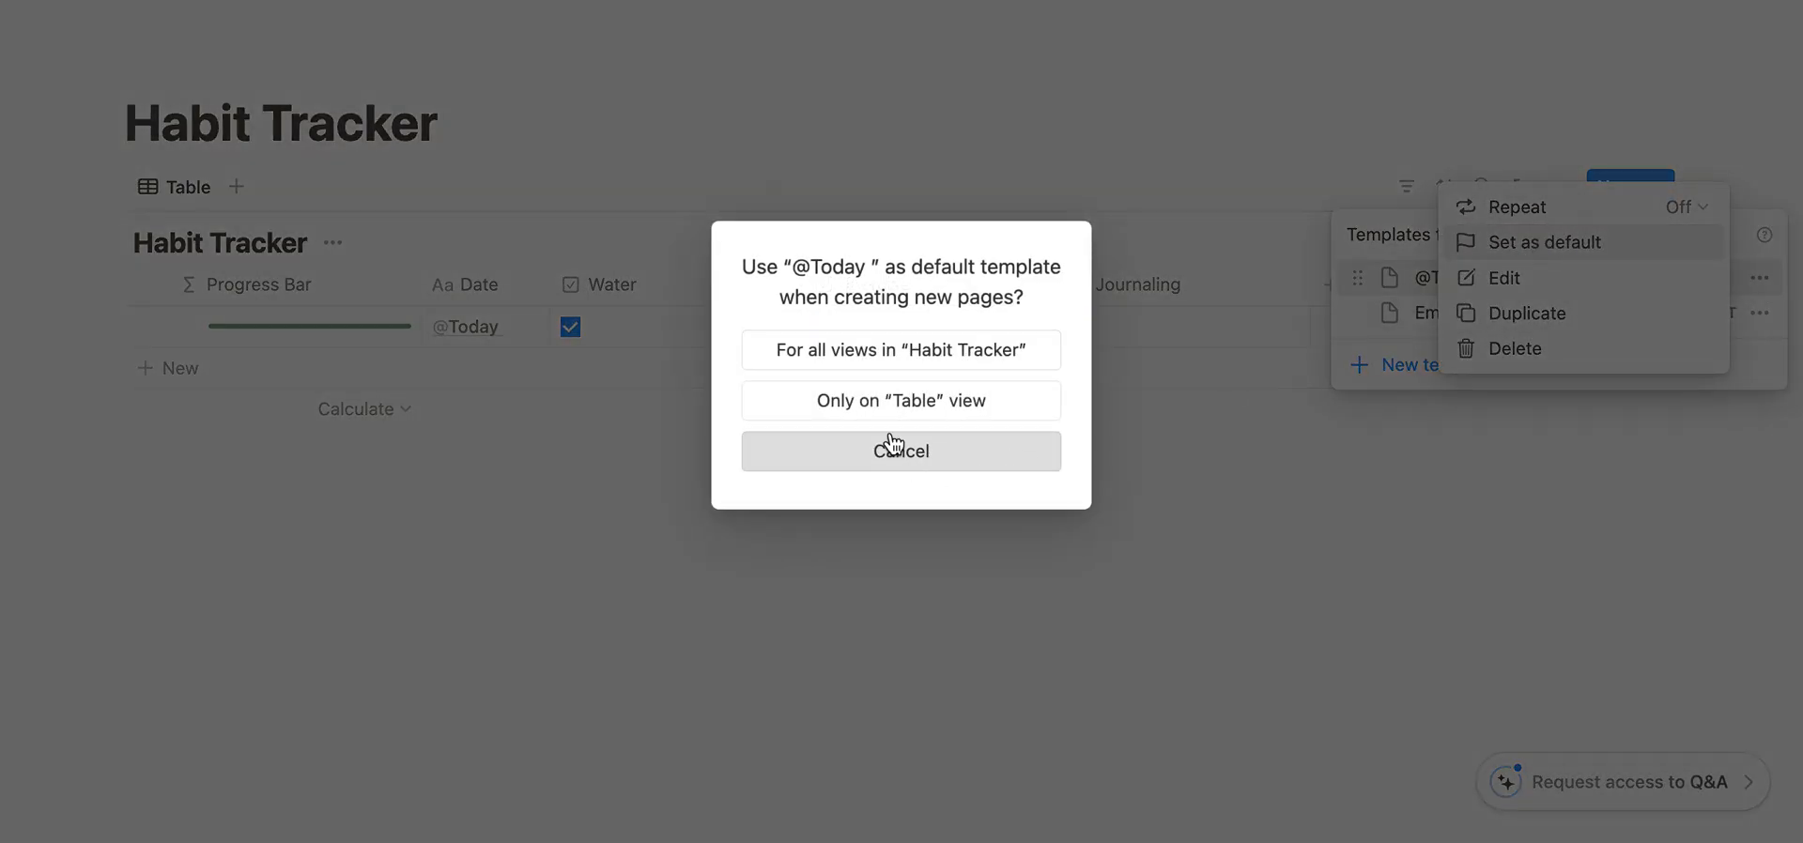
{"action": "left_click", "coordinate": [878, 413]}
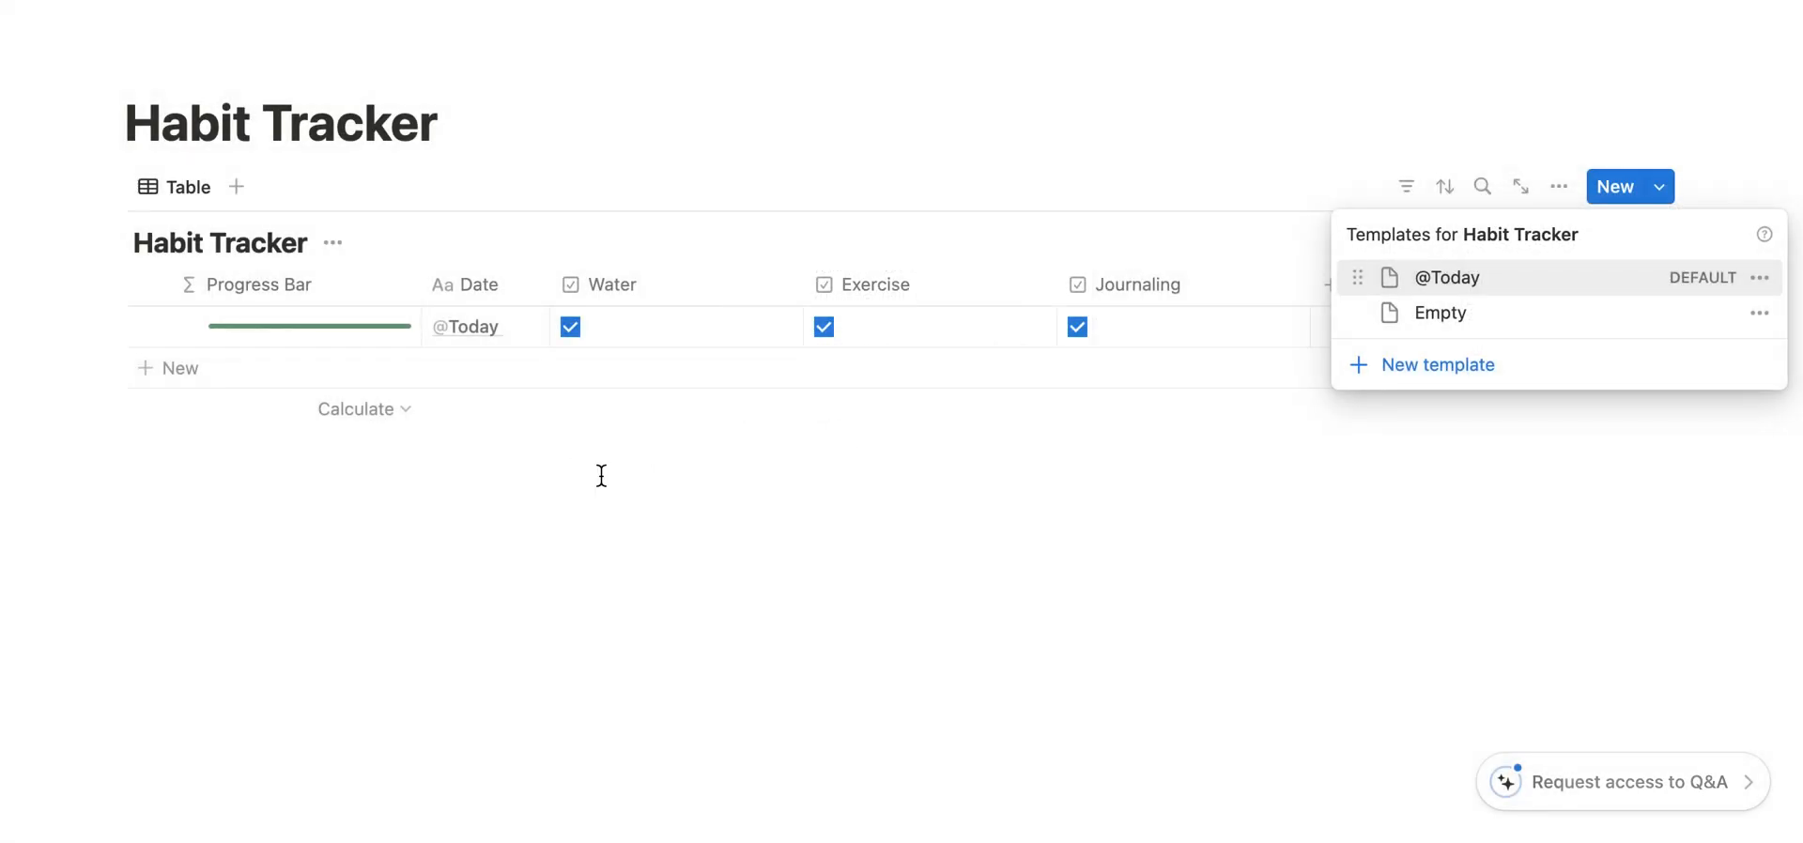
{"action": "left_click", "coordinate": [601, 478]}
- Test the default template by adding a new row to the Habit Tracker table
{"action": "left_click", "coordinate": [191, 375]}
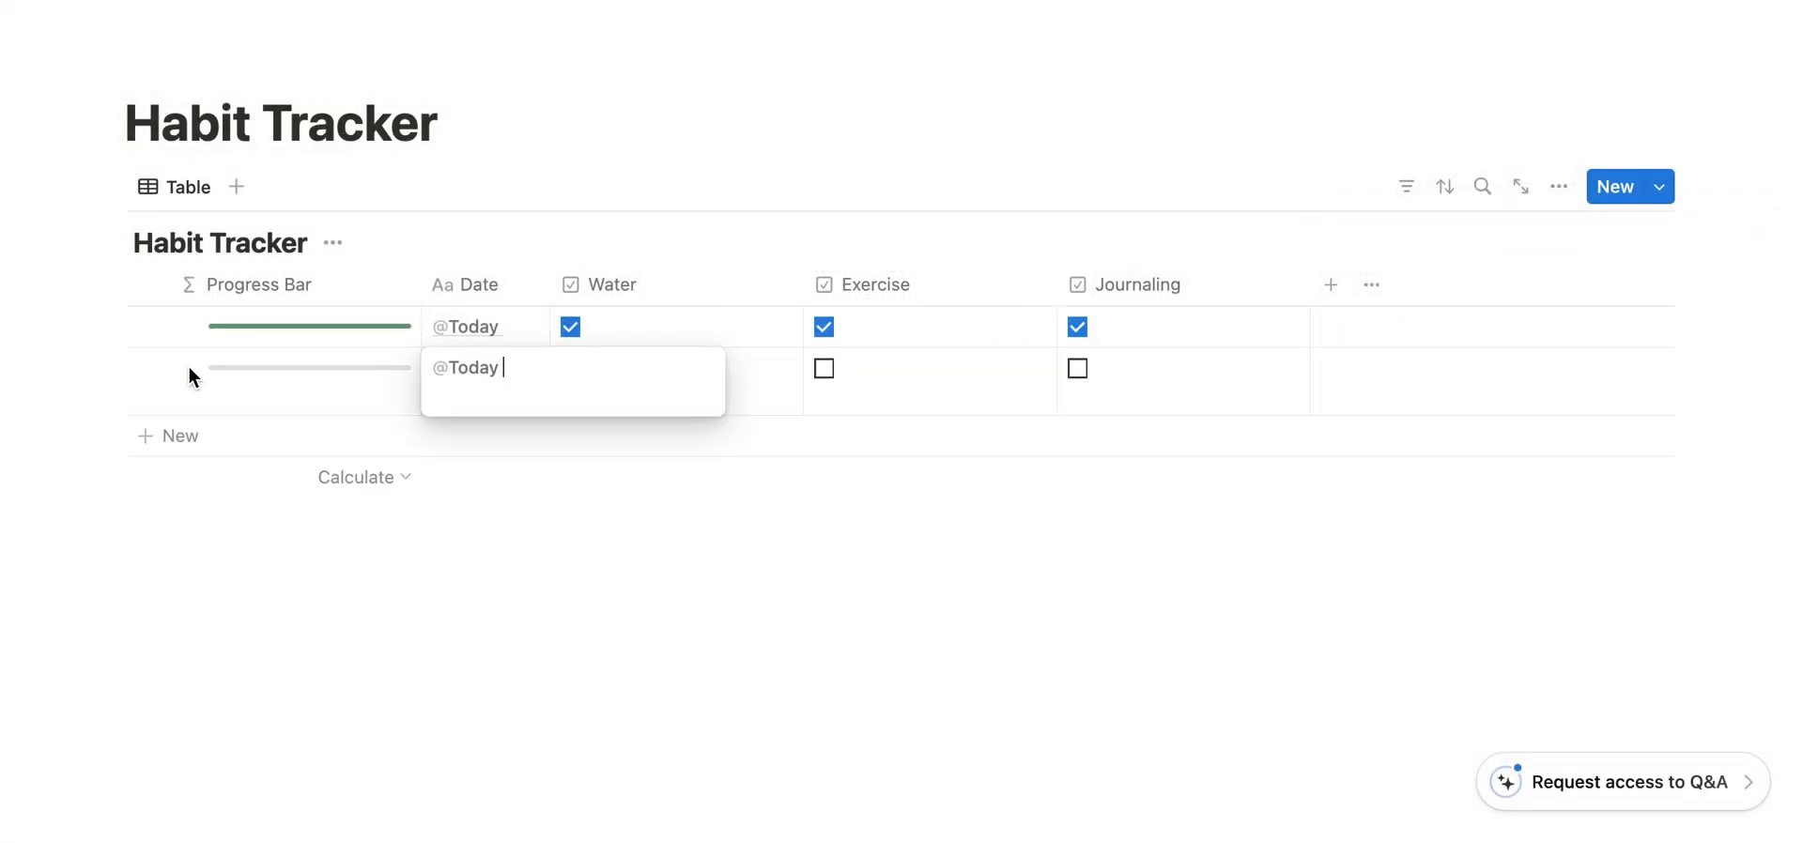
{"action": "key", "text": "Escape"}
{"action": "left_click", "coordinate": [630, 537]}
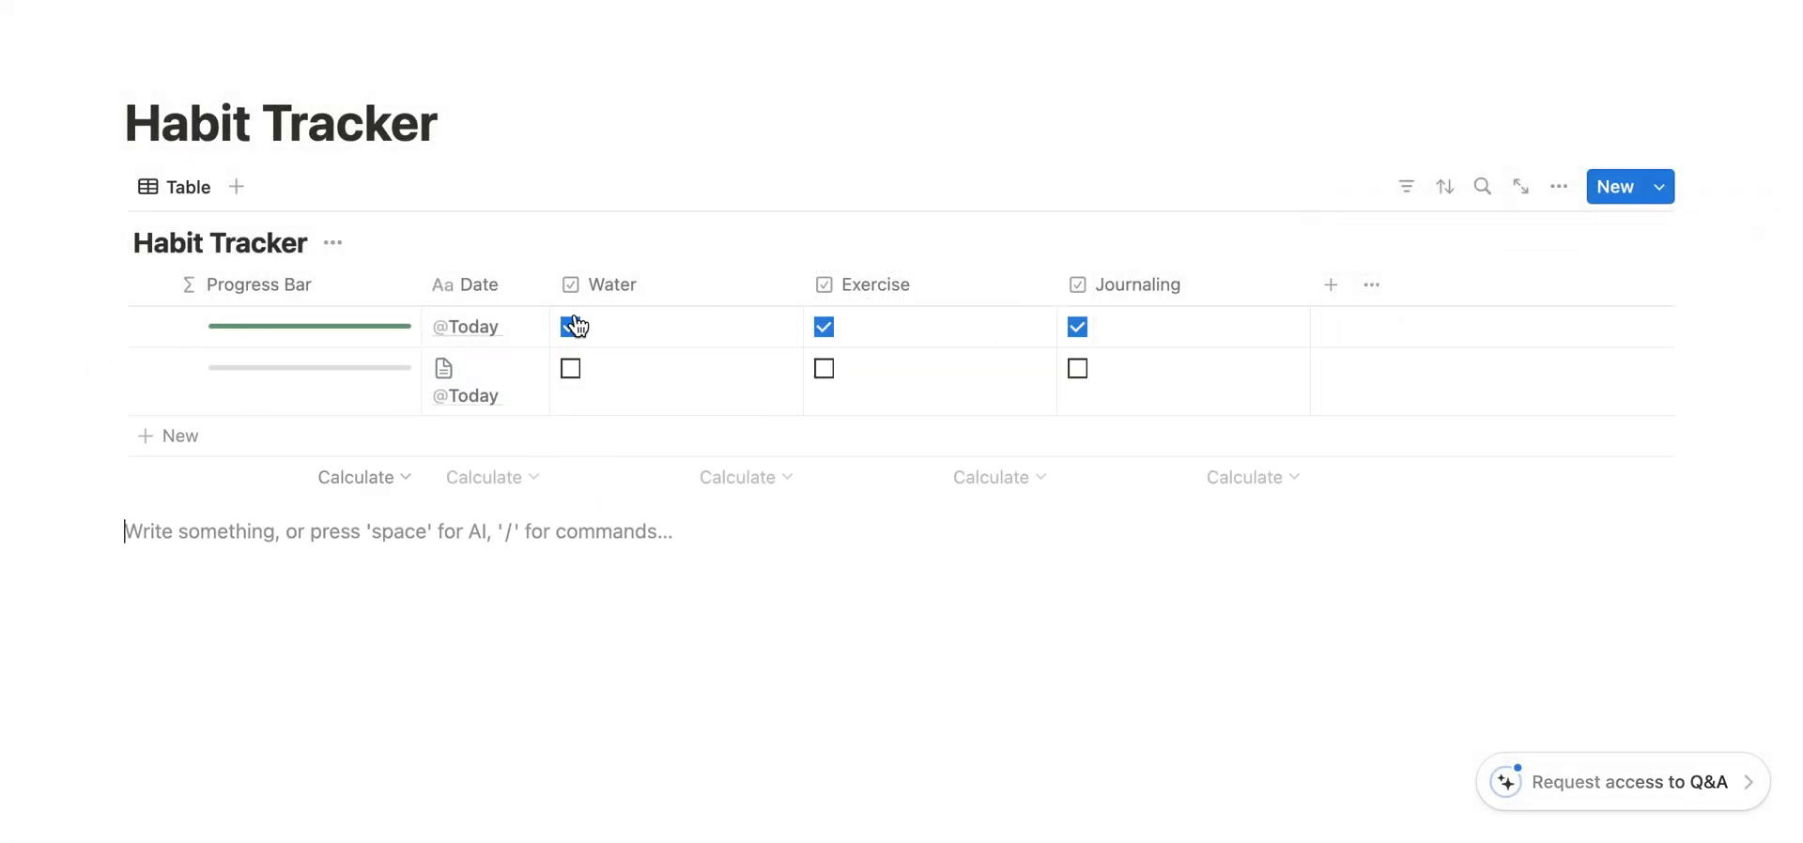
- Widen the Date column so the new row's title fits on one line, and delete that test row
{"action": "left_click_drag", "start_coordinate": [552, 287], "coordinate": [597, 296]}
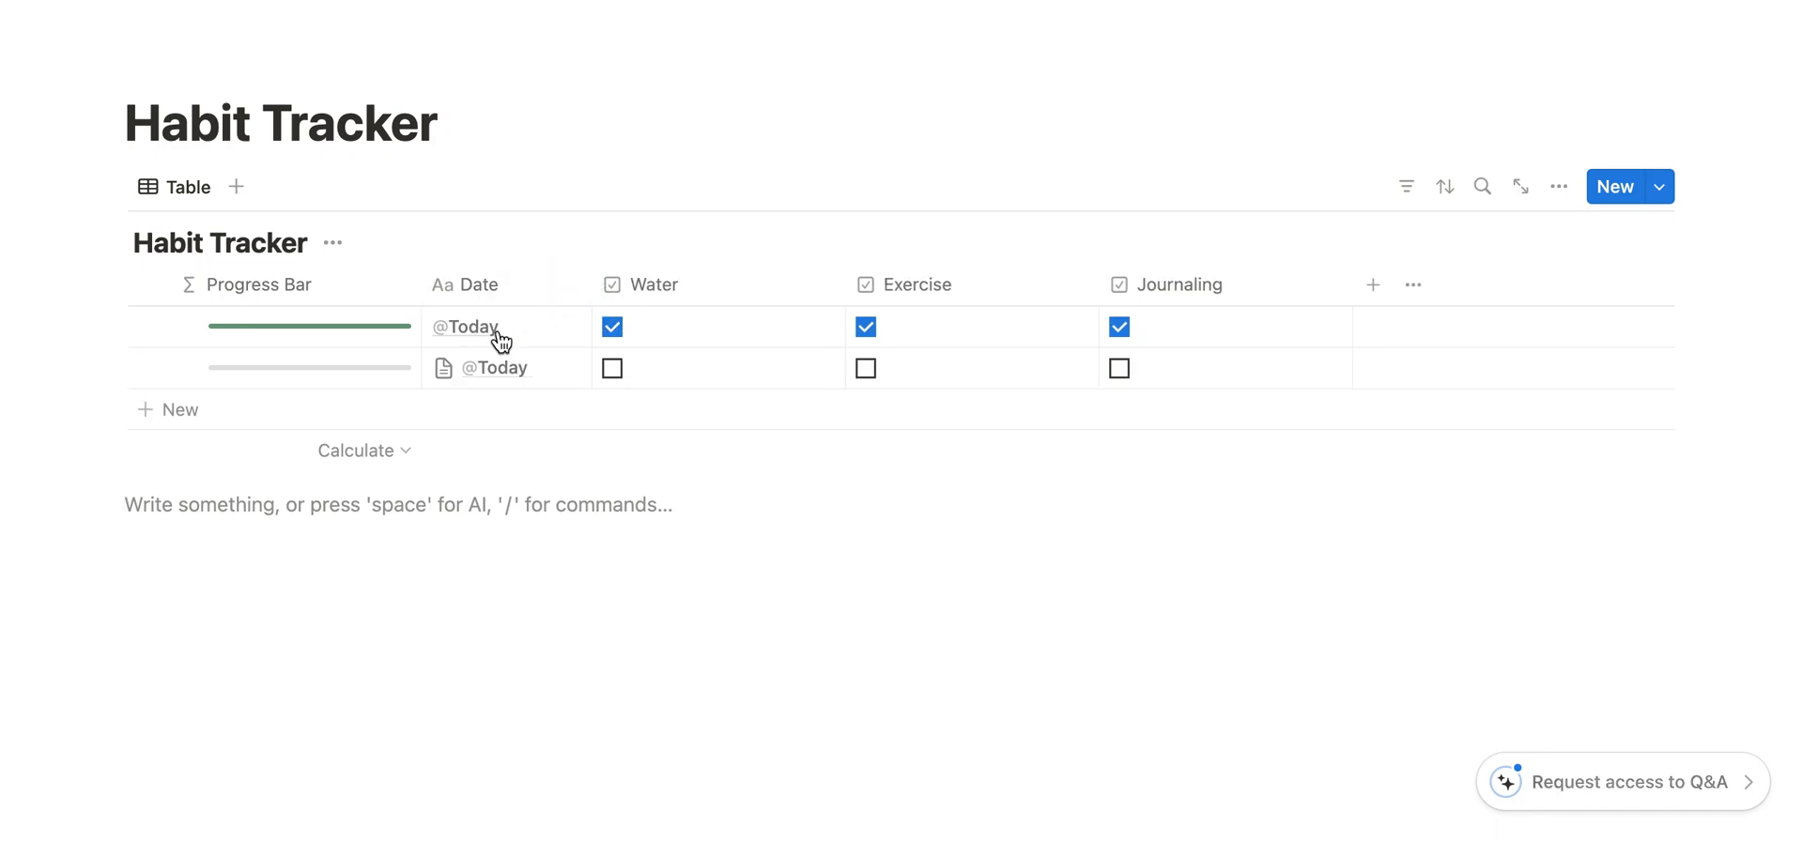
{"action": "left_click", "coordinate": [114, 364]}
{"action": "left_click", "coordinate": [199, 177]}
{"action": "left_click", "coordinate": [1660, 191]}
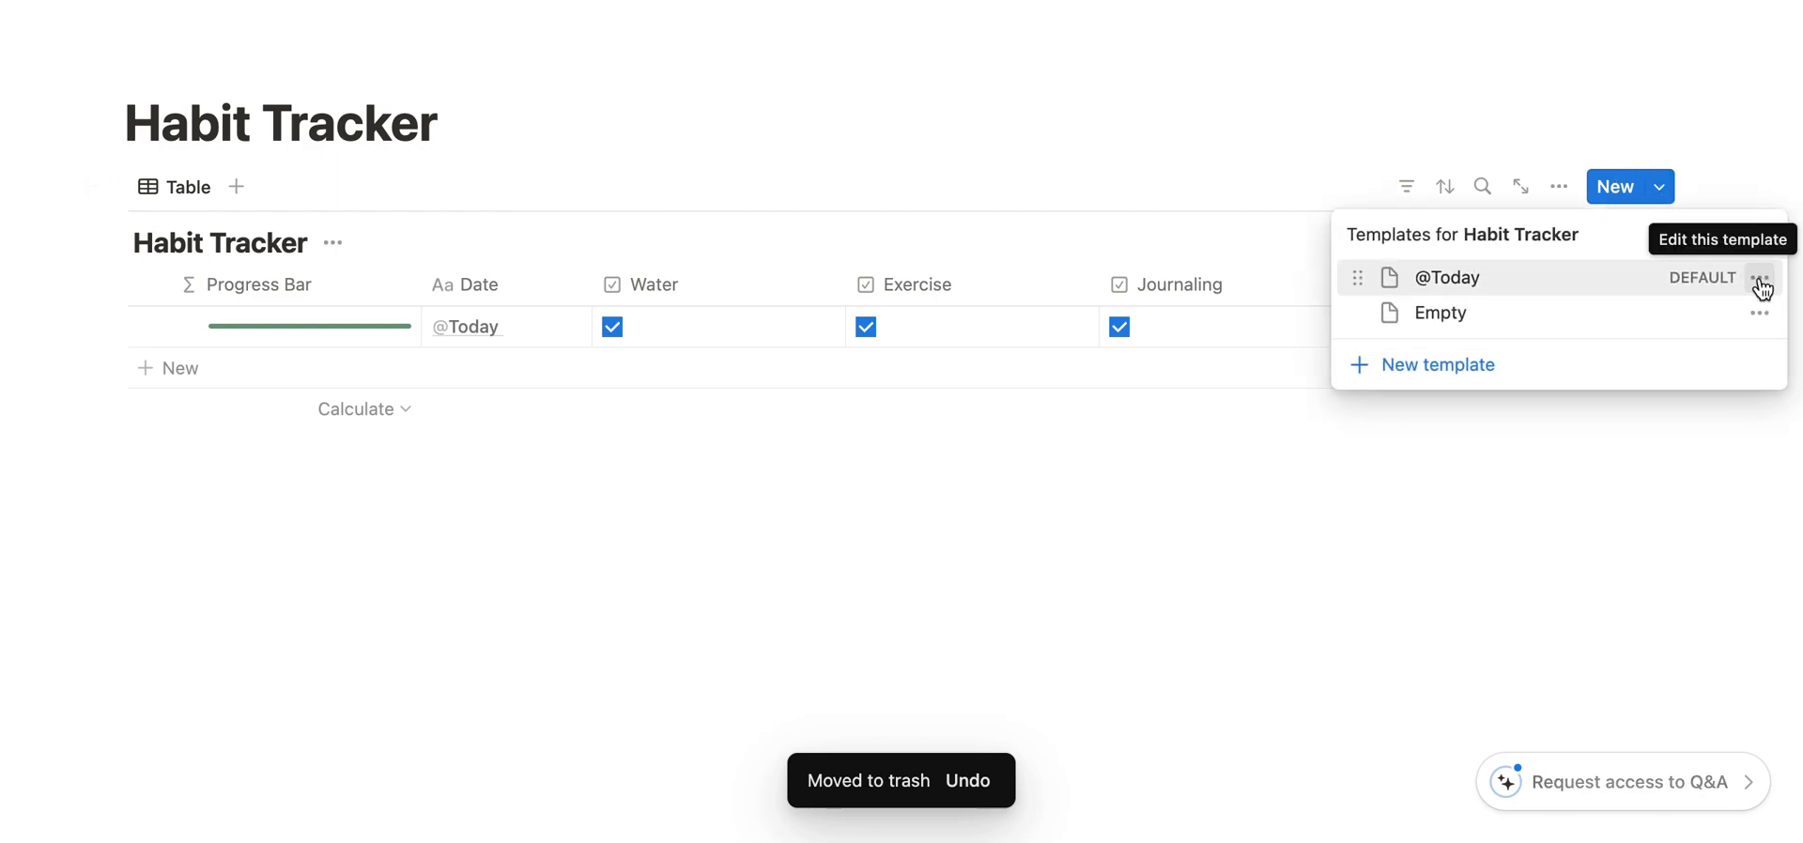
{"action": "left_click", "coordinate": [1760, 280]}
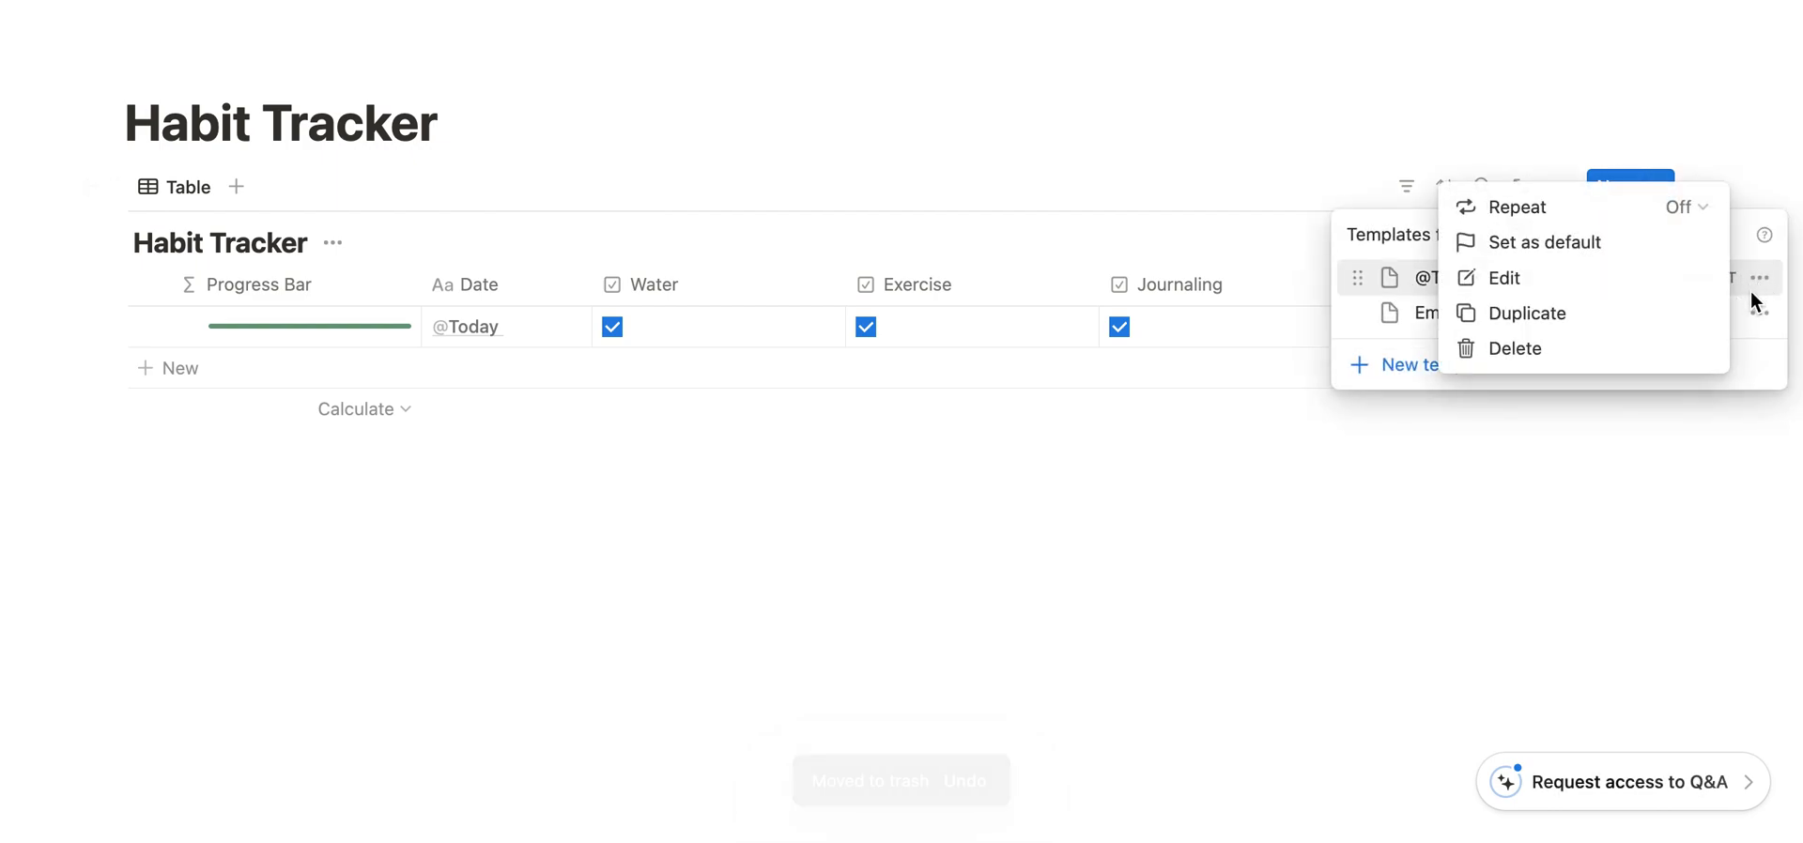
{"action": "left_click", "coordinate": [1686, 207]}
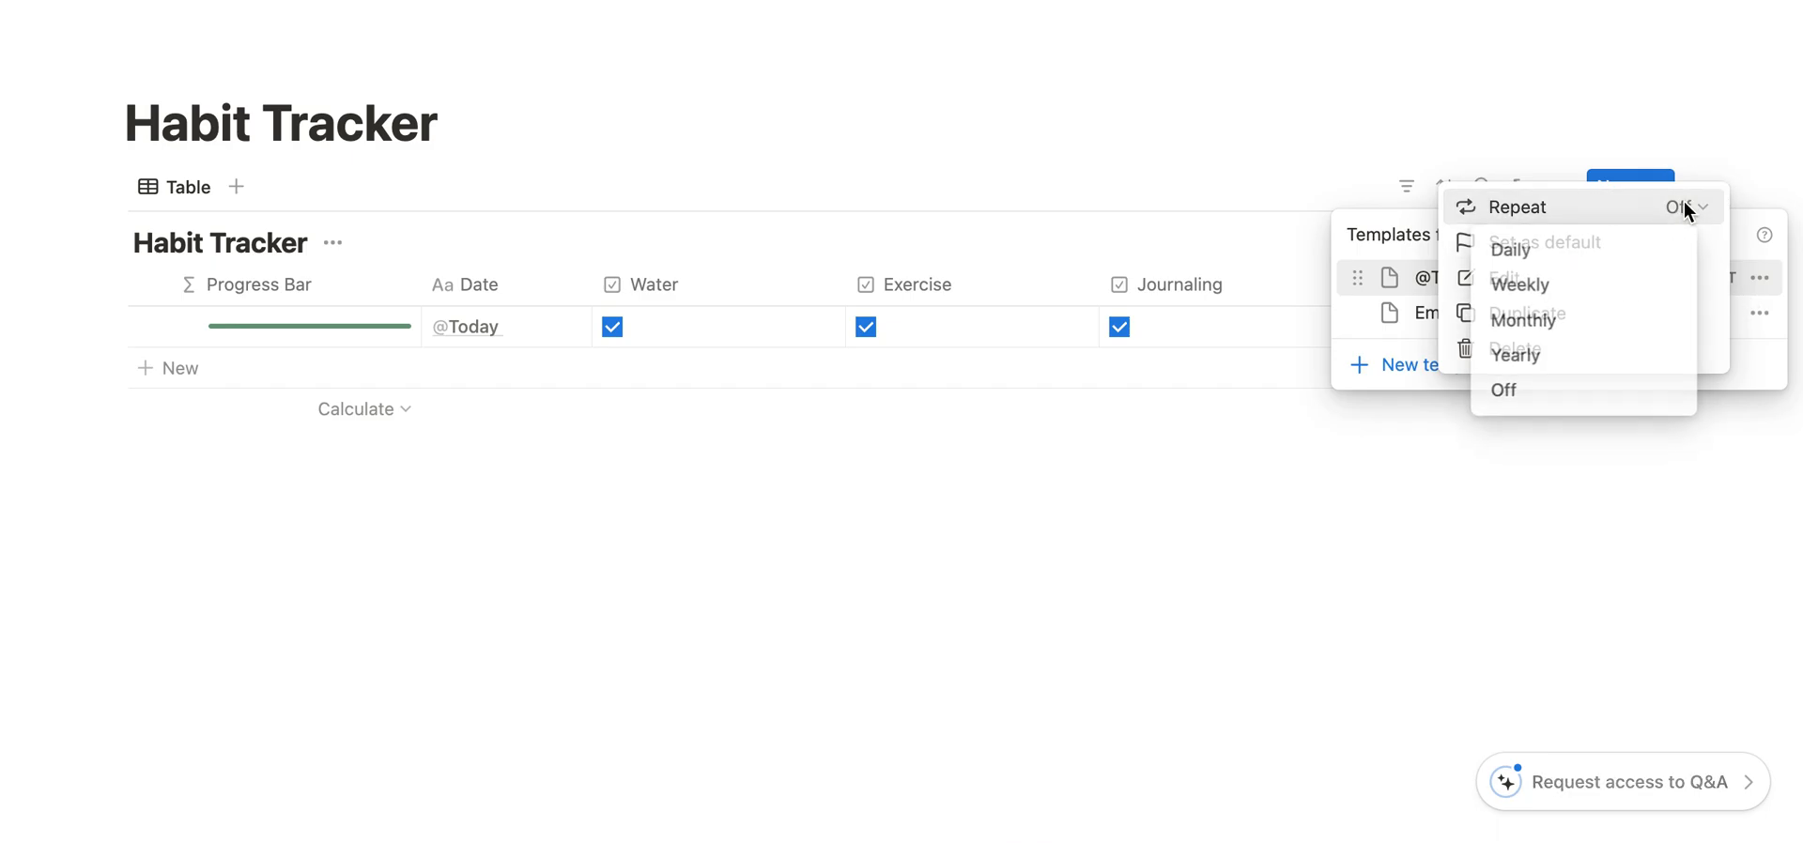
{"action": "left_click", "coordinate": [1545, 259]}
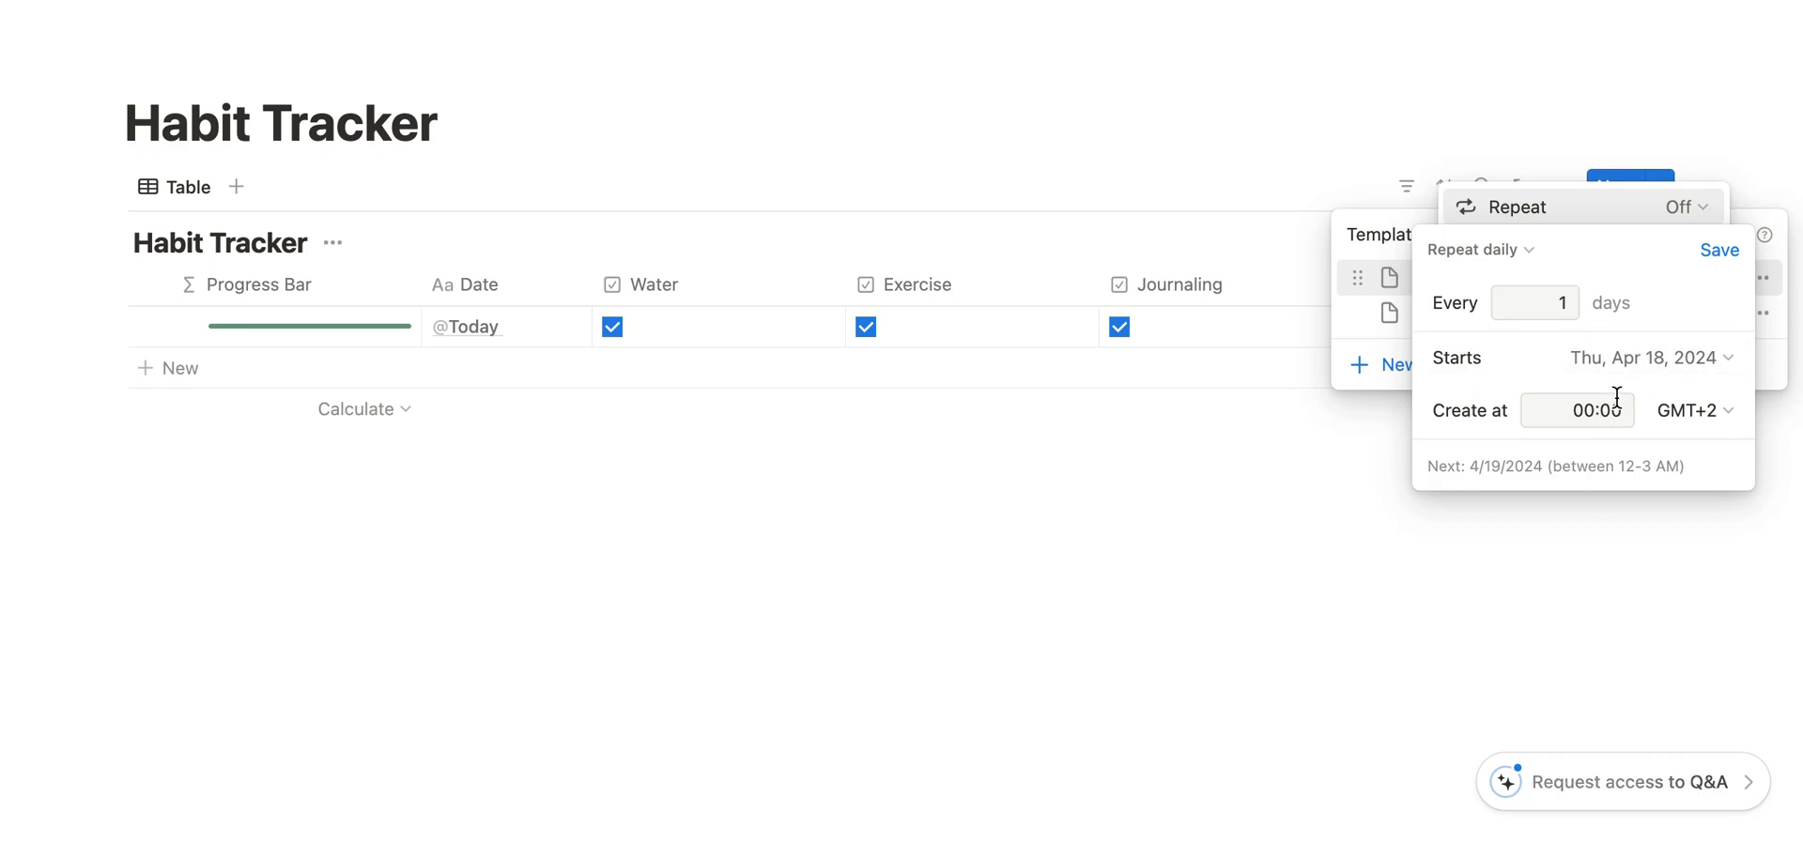
{"action": "left_click", "coordinate": [1720, 250]}
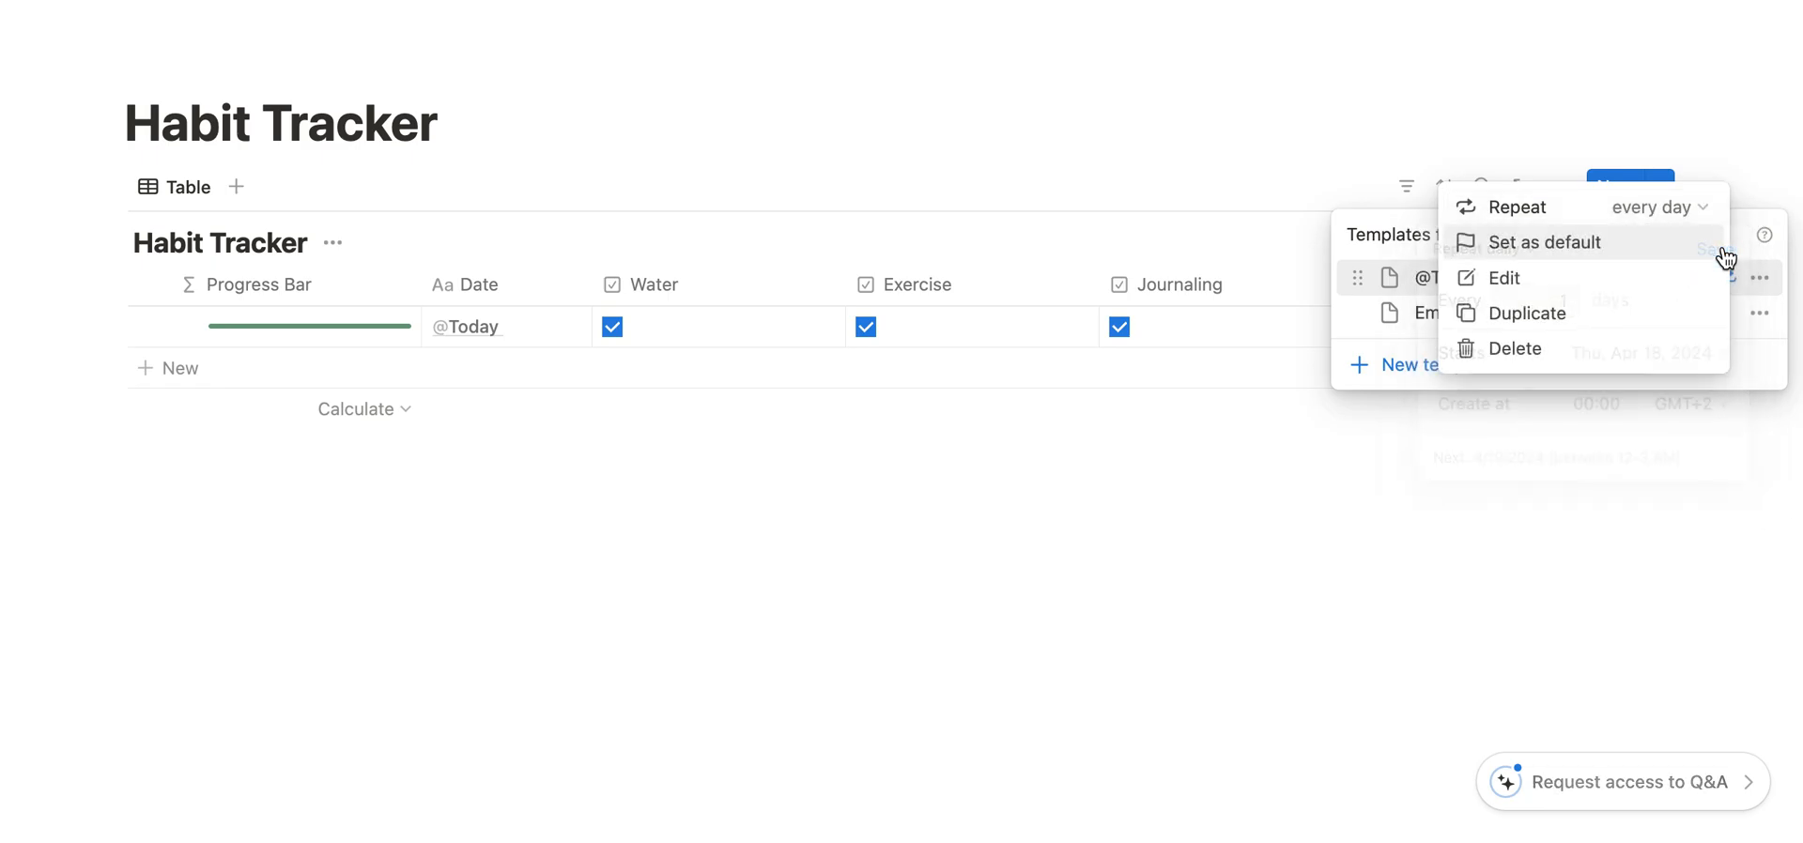
{"action": "left_click", "coordinate": [1373, 459]}
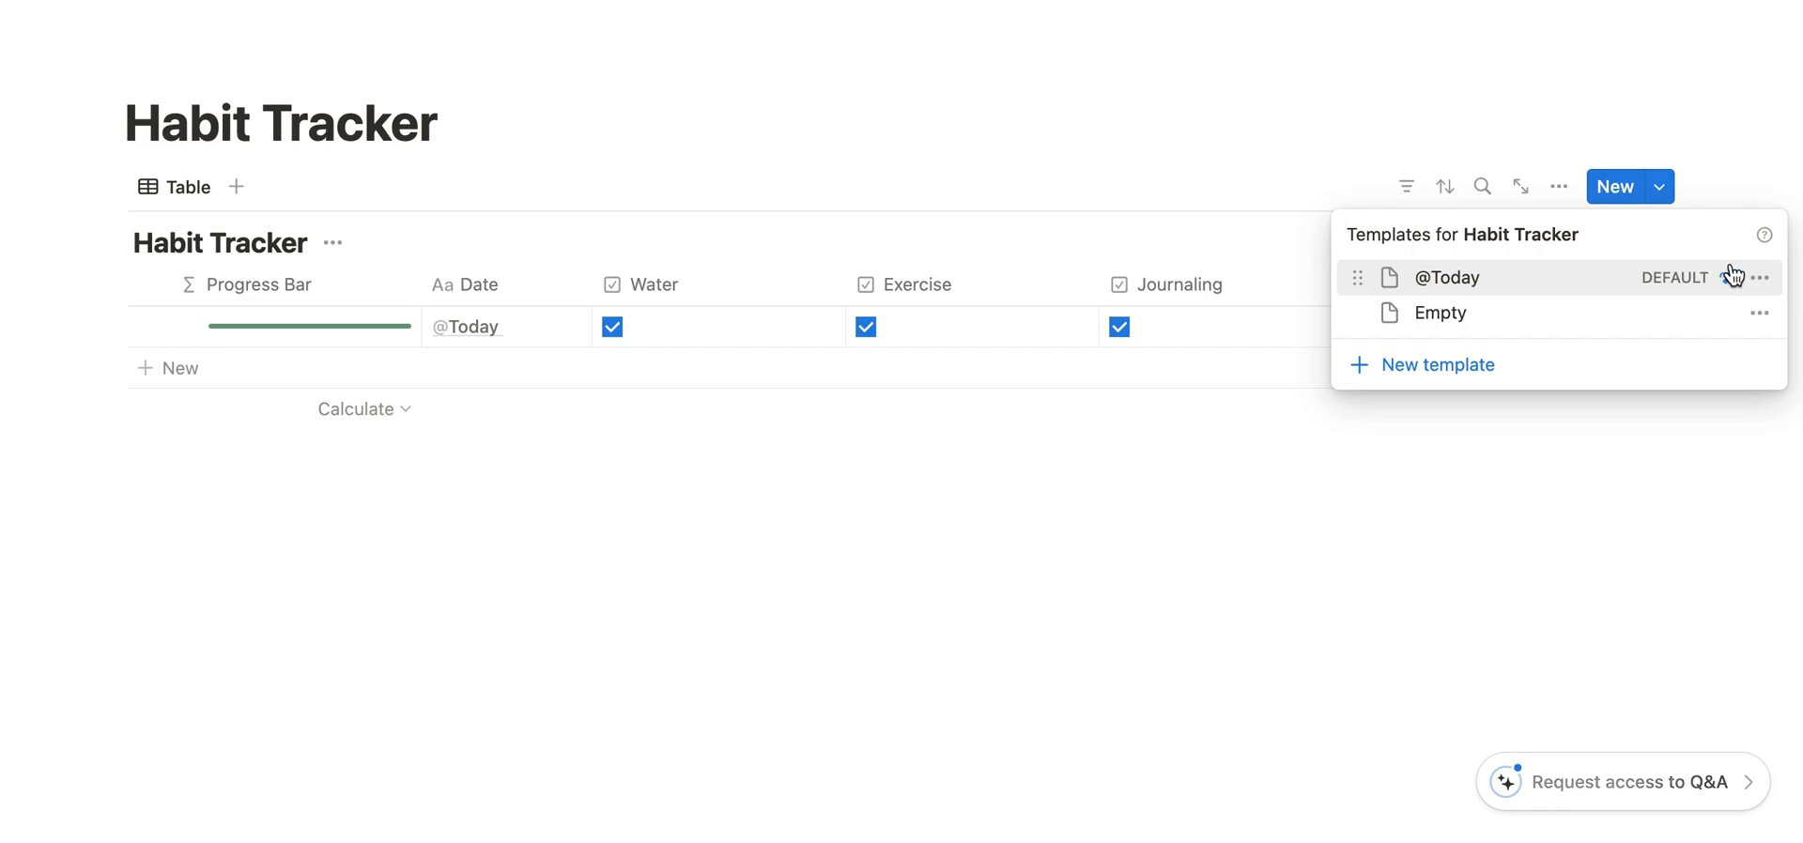
{"action": "left_click", "coordinate": [1120, 439]}
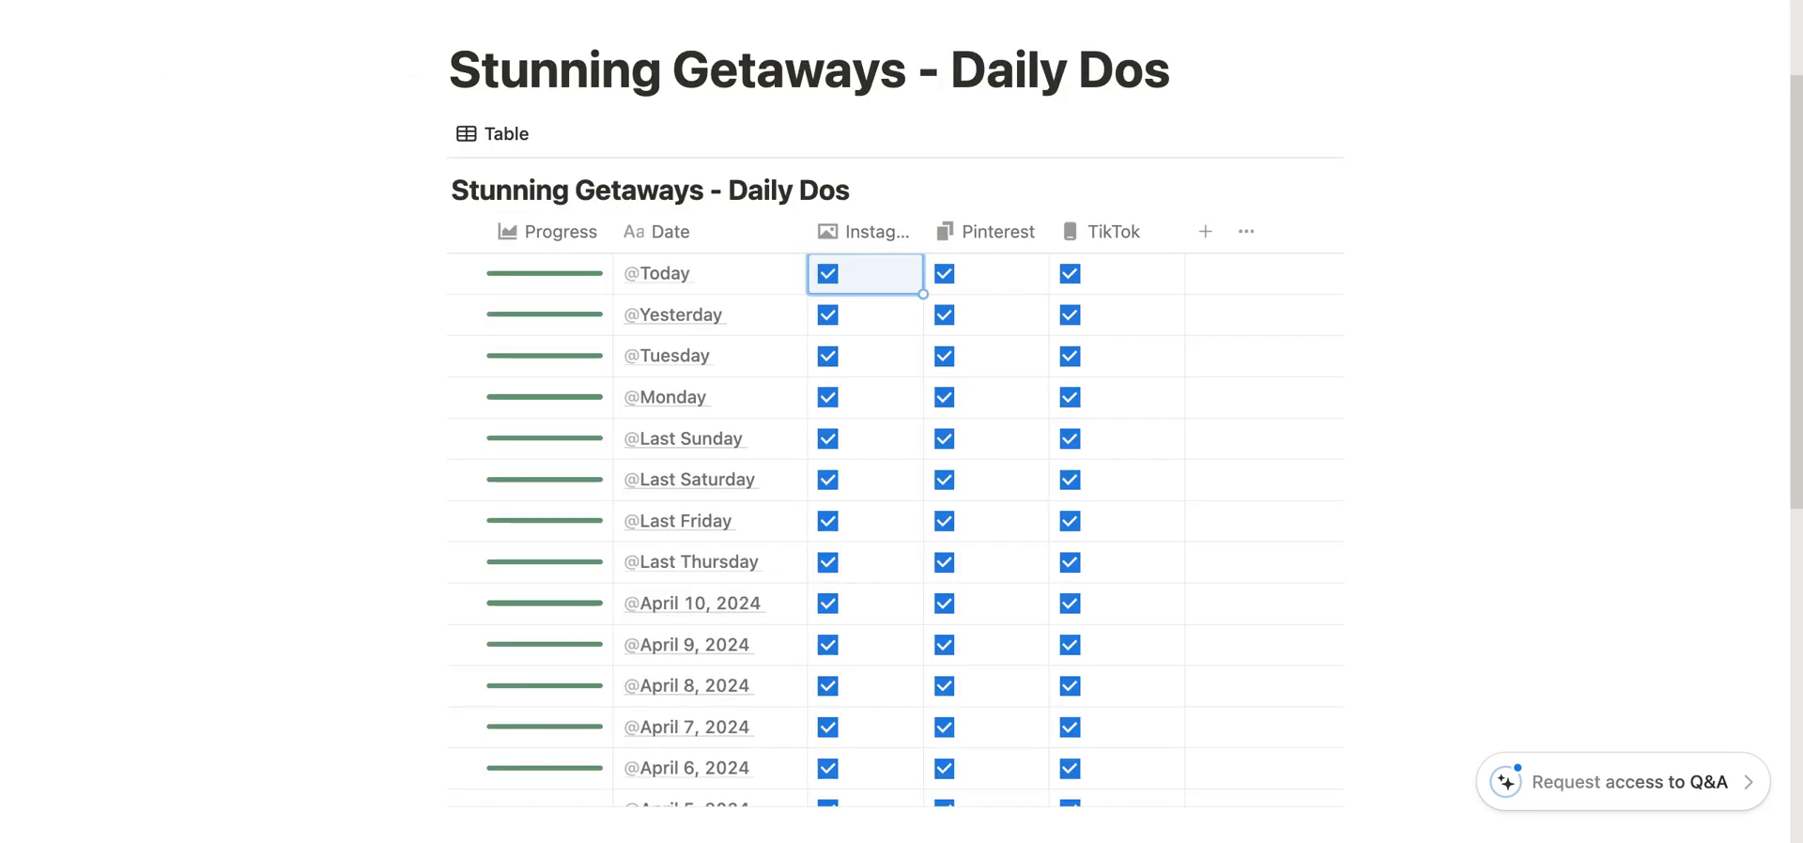
- Test the progress bar in the Stunning Getaways - Daily Dos table by clearing Instagram, Pinterest and TikTok for Today and ticking them again
{"action": "scroll", "coordinate": [813, 531], "scroll_direction": "down", "scroll_amount": 1}
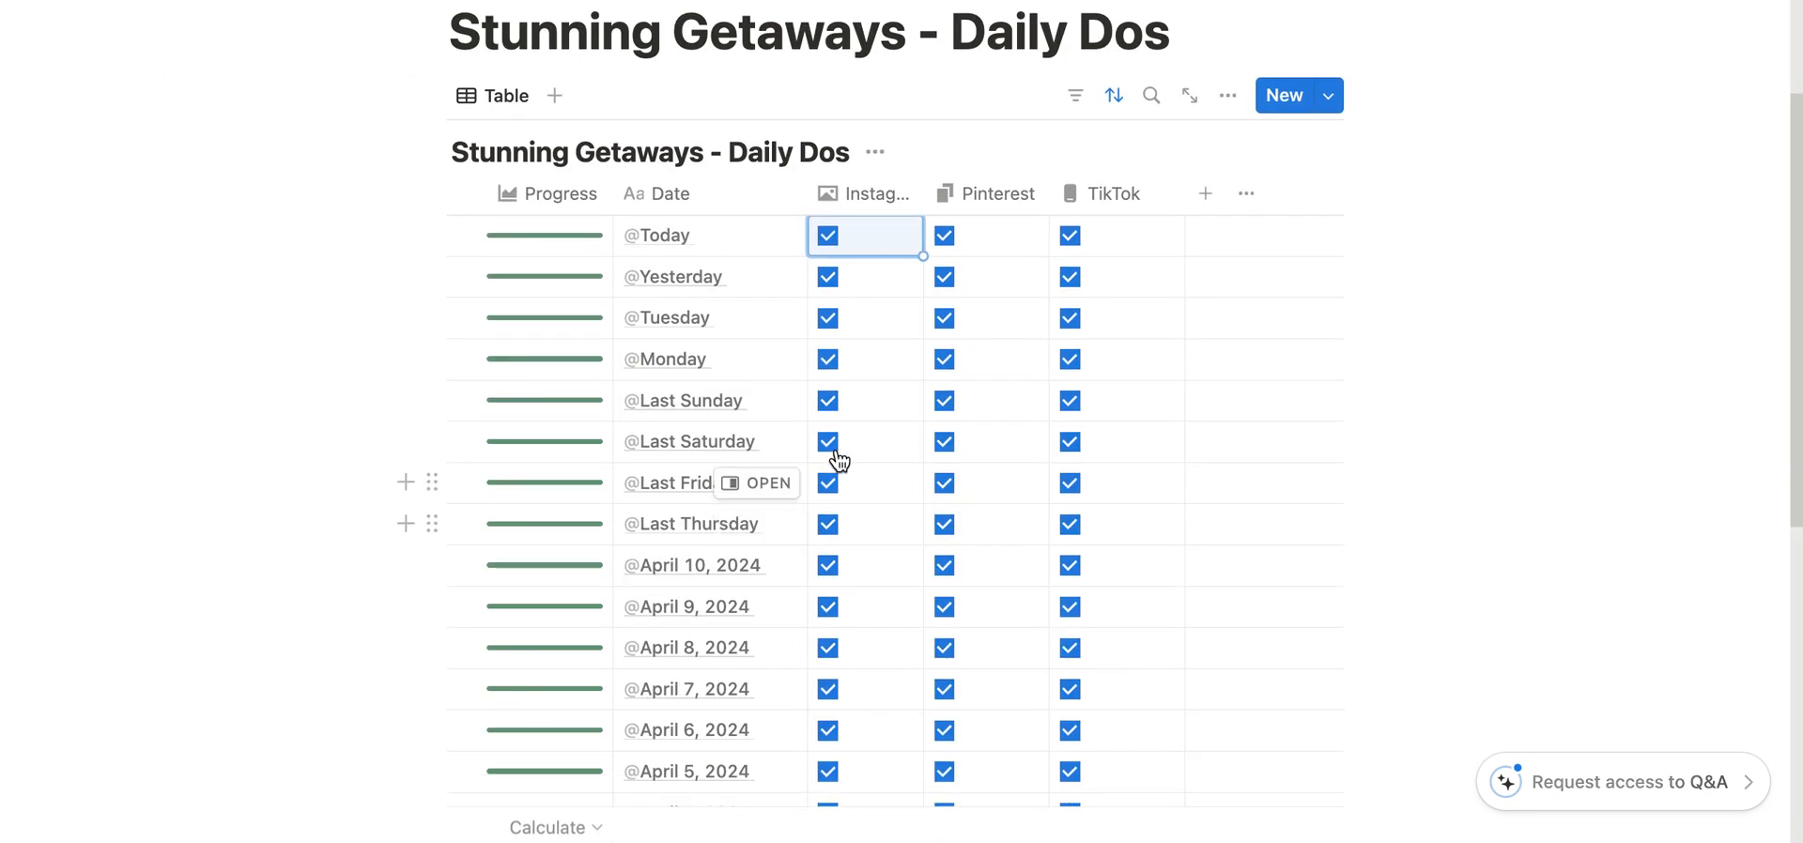
{"action": "scroll", "coordinate": [837, 460], "scroll_direction": "up", "scroll_amount": 1}
{"action": "left_click", "coordinate": [827, 289]}
{"action": "left_click", "coordinate": [944, 290]}
{"action": "left_click", "coordinate": [1070, 290]}
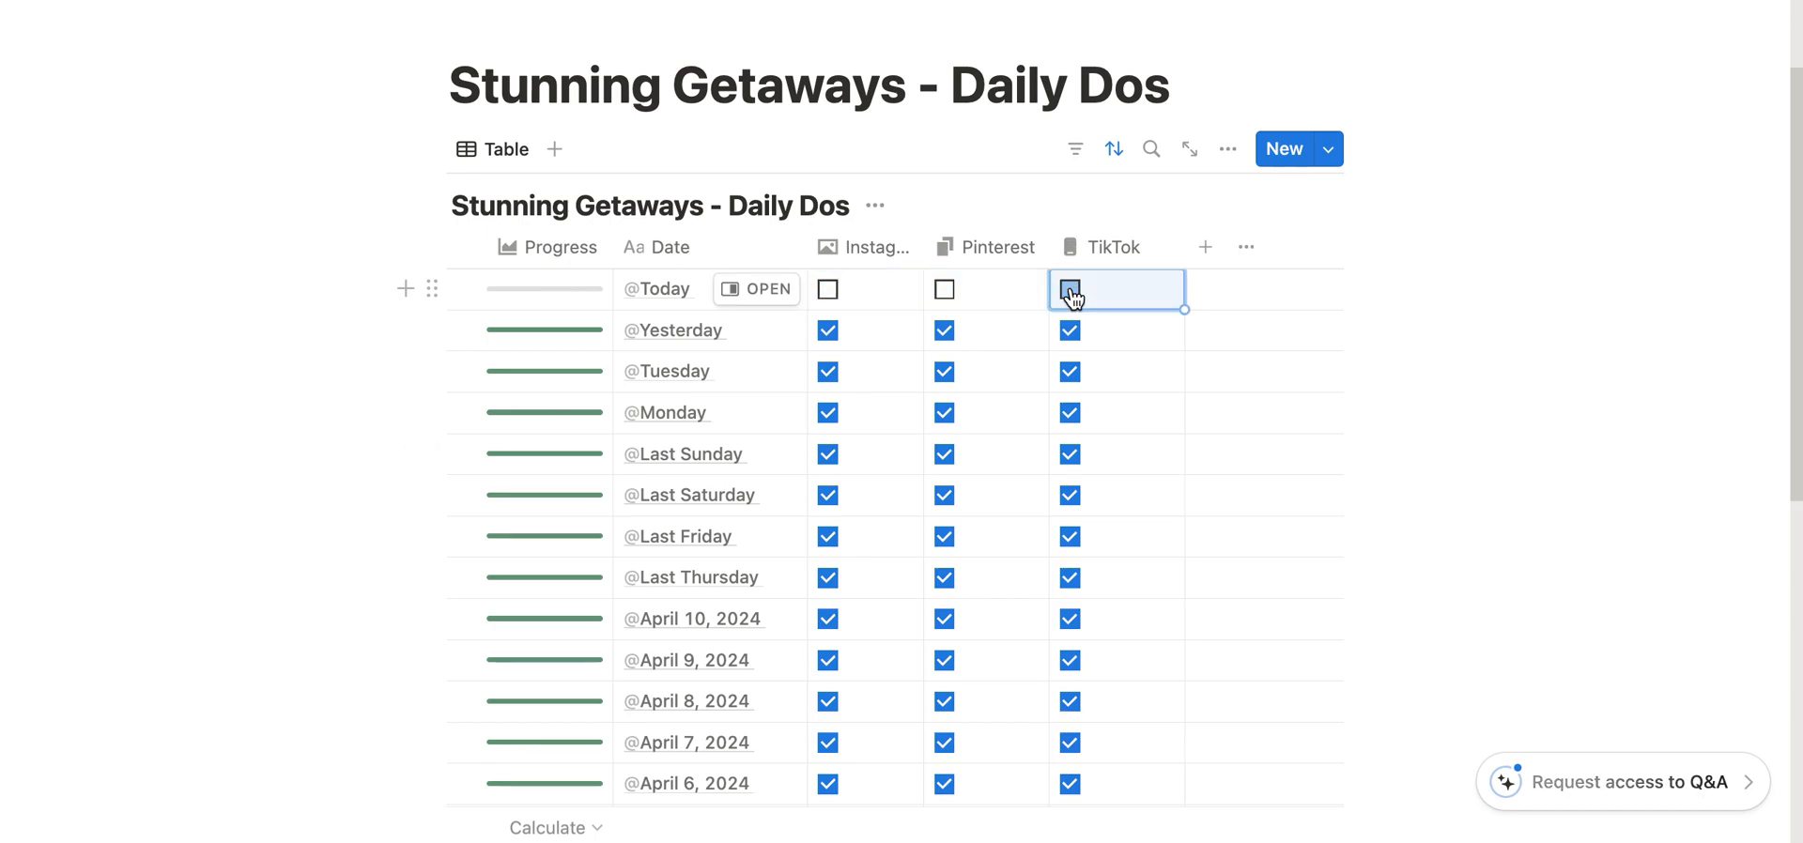
{"action": "left_click", "coordinate": [828, 289]}
{"action": "left_click", "coordinate": [944, 290]}
{"action": "left_click", "coordinate": [1070, 289]}
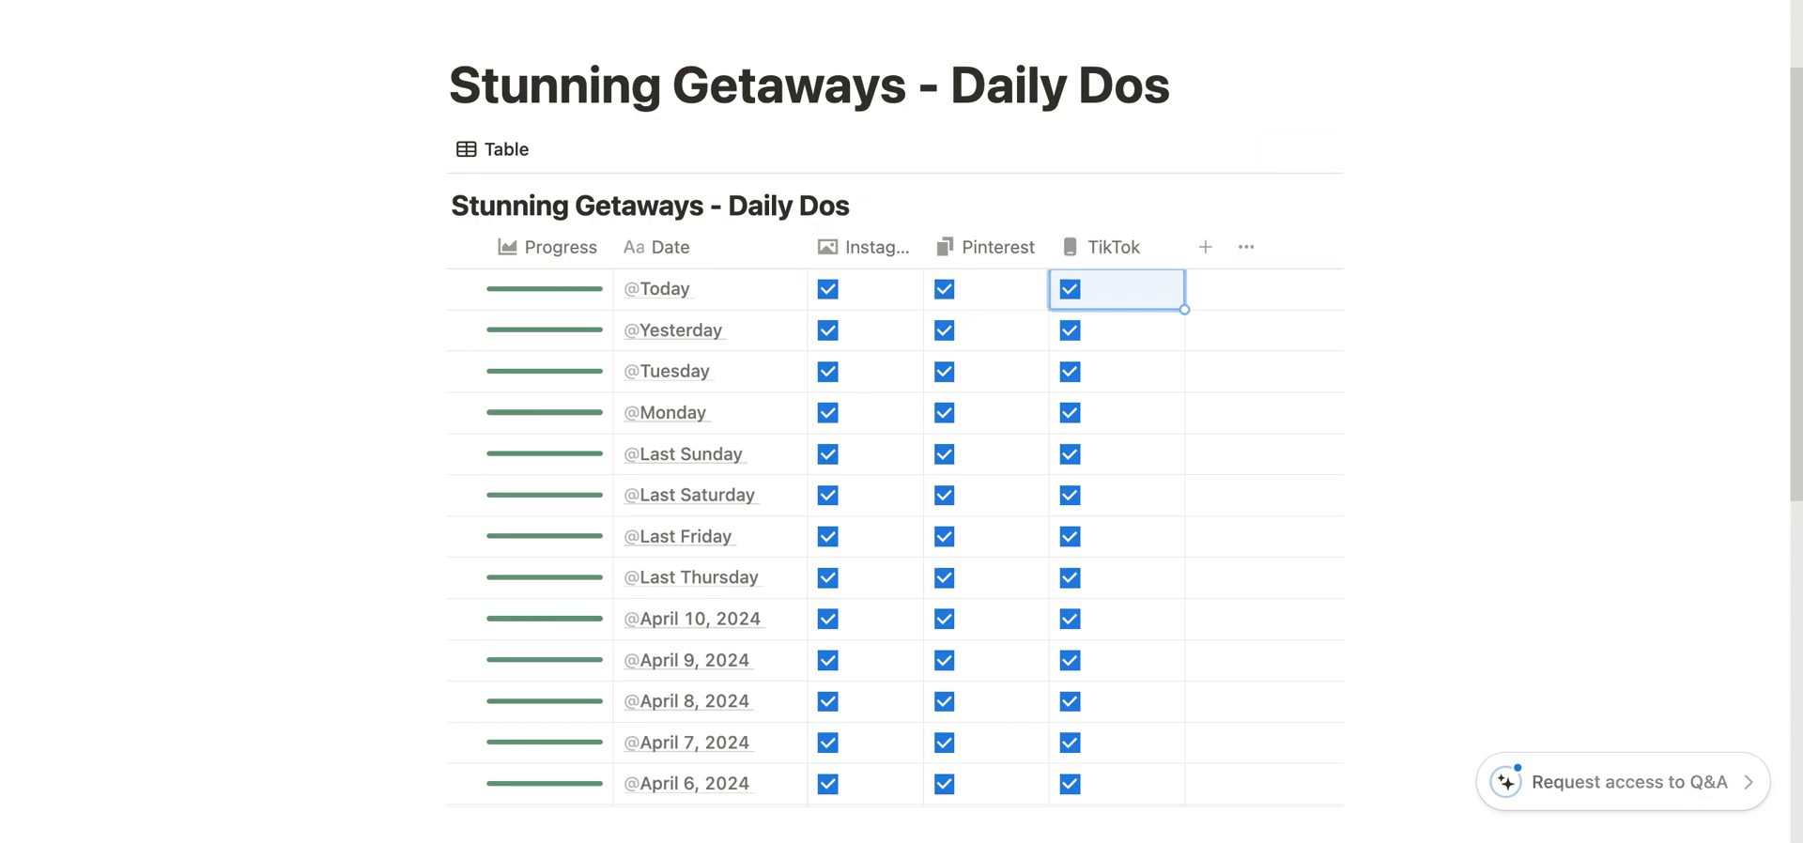